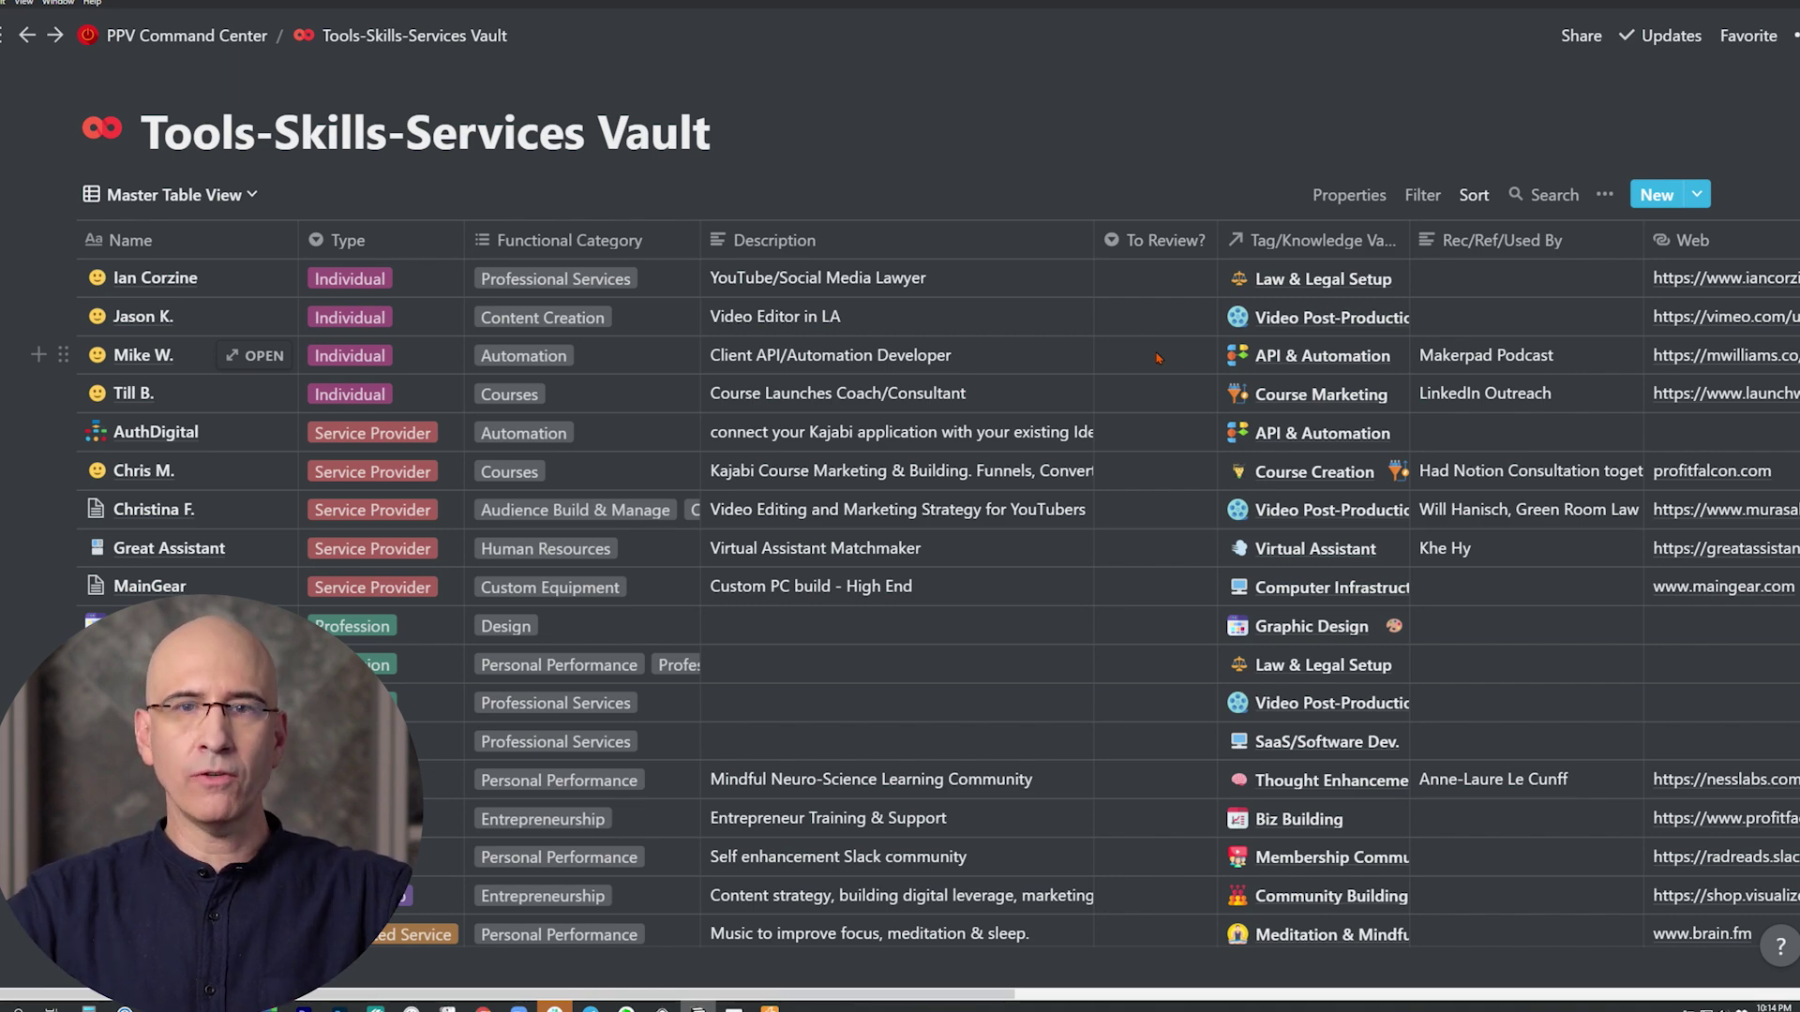
{"action": "scroll", "coordinate": [1062, 433], "scroll_direction": "down", "scroll_amount": 20}
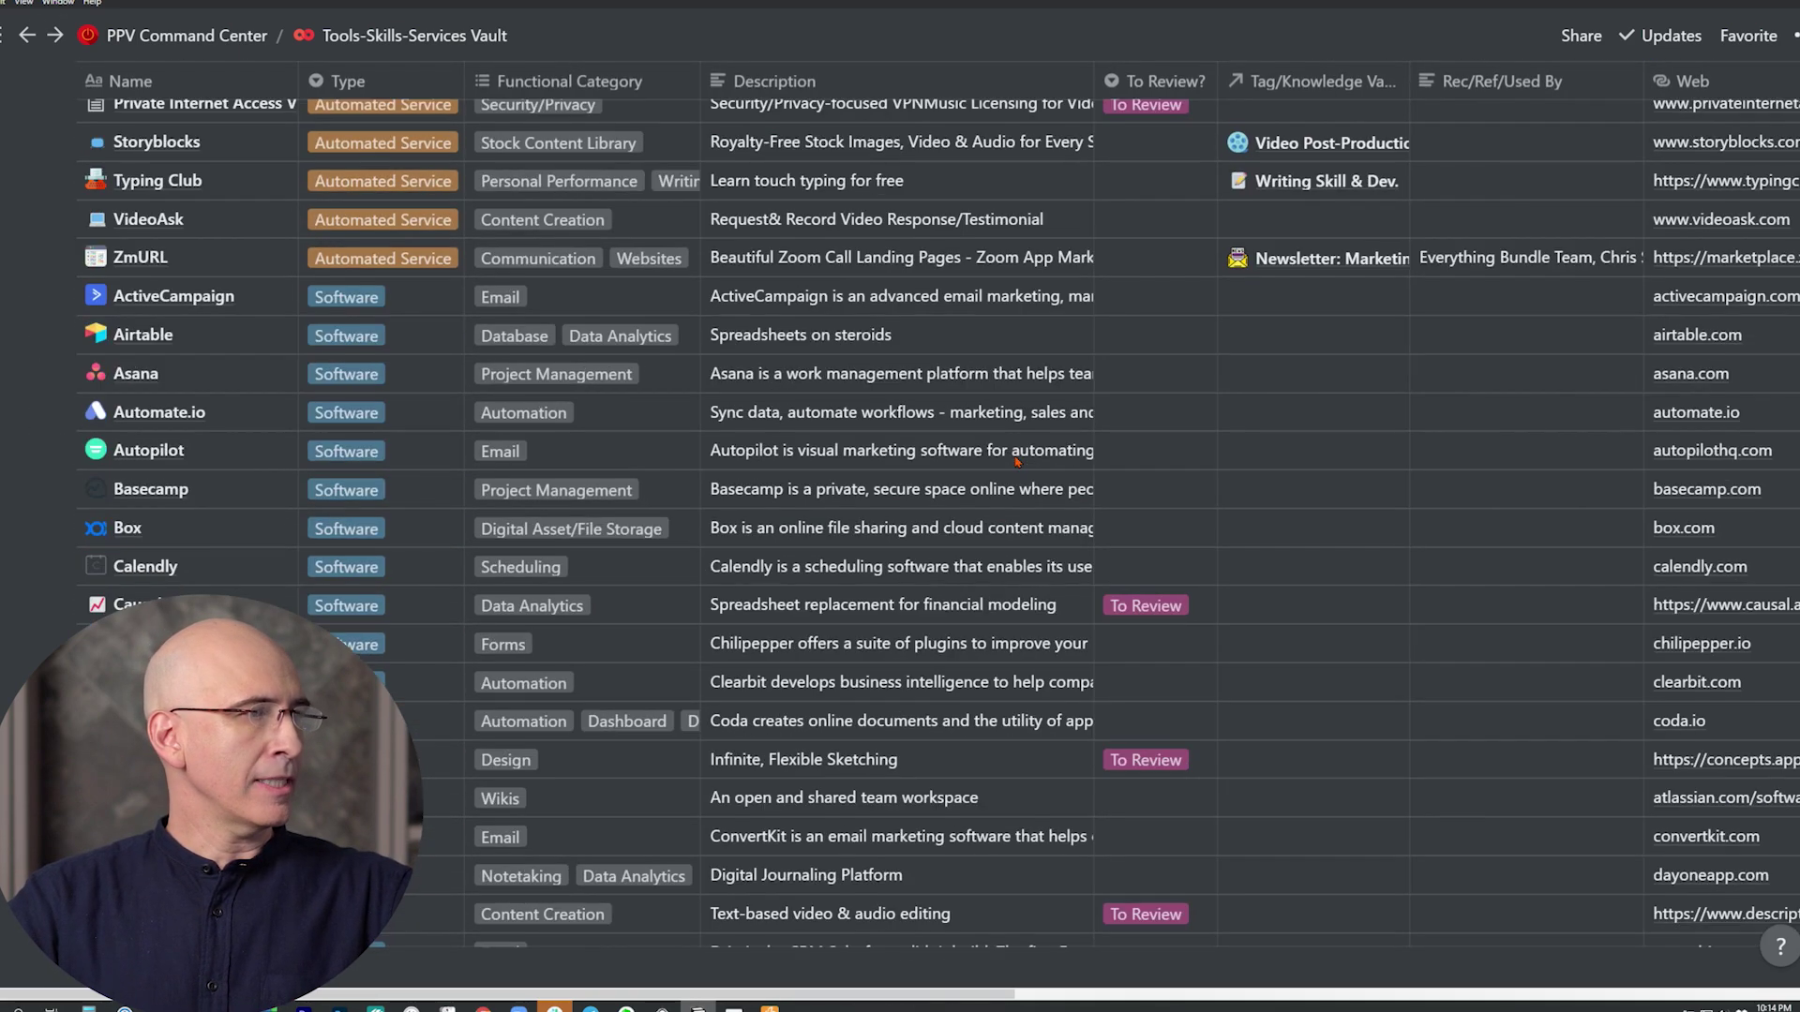
{"action": "scroll", "coordinate": [75, 495], "scroll_direction": "up", "scroll_amount": 15}
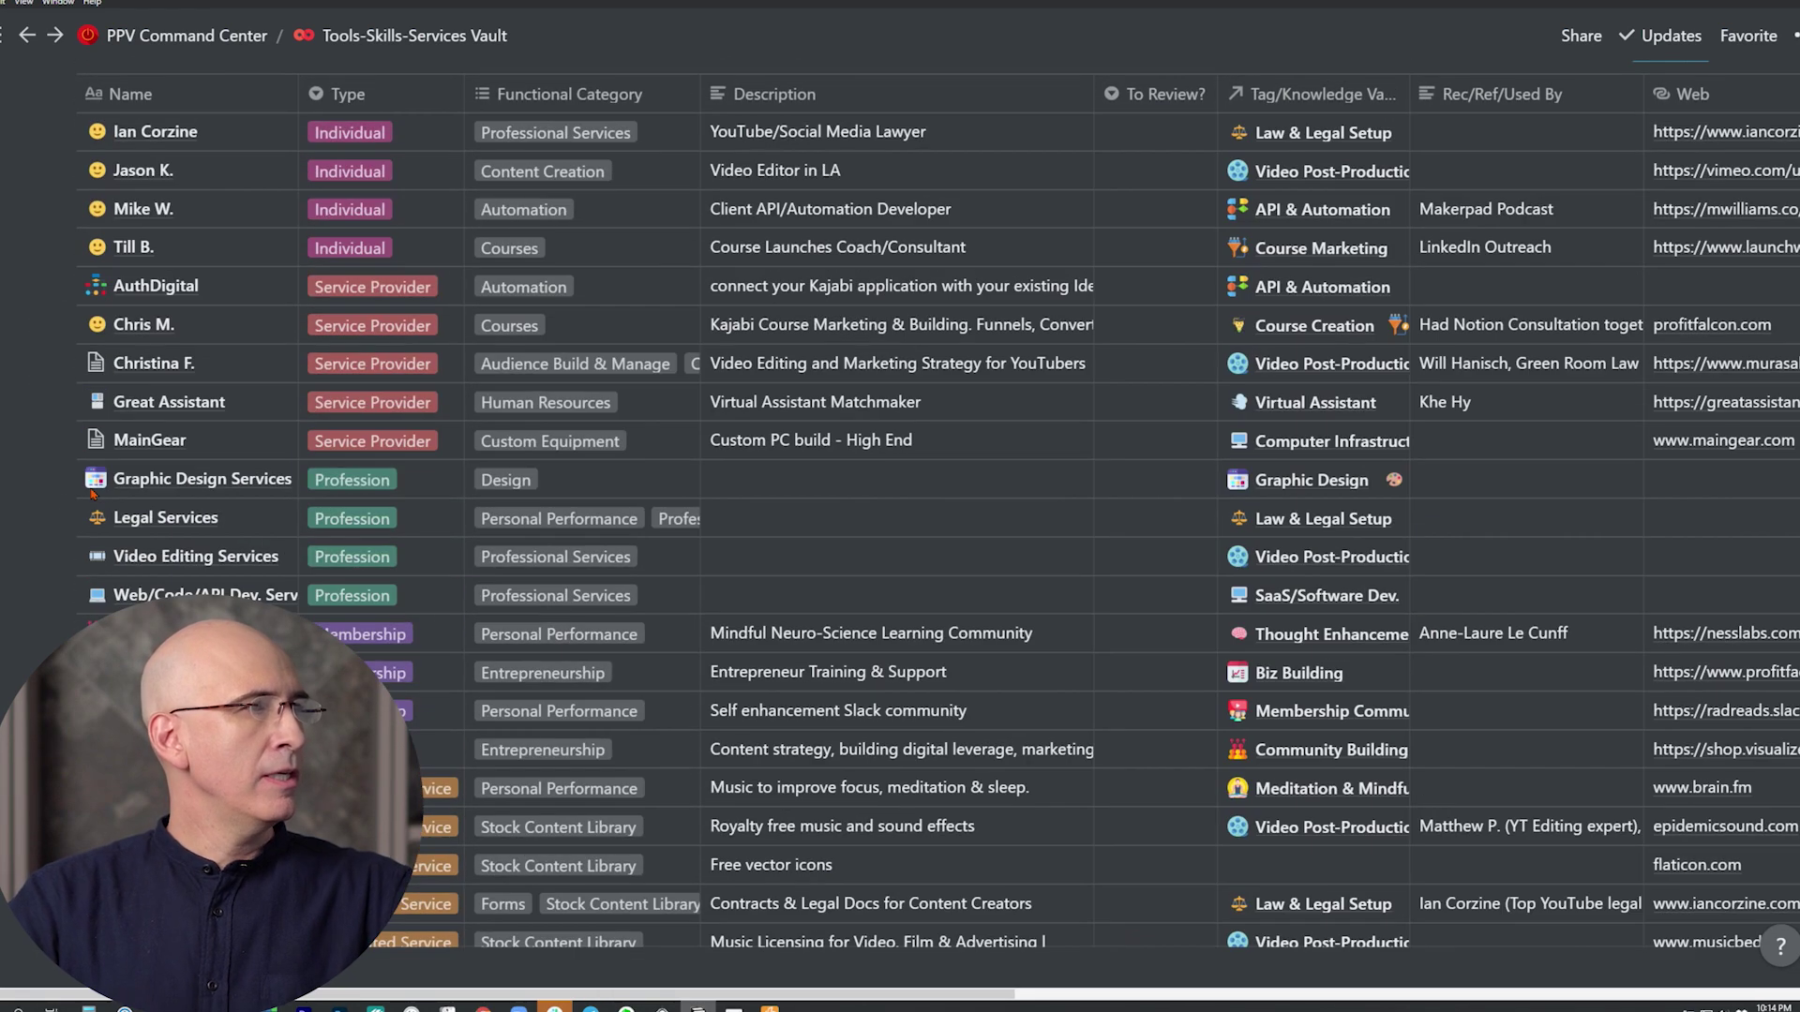
{"action": "scroll", "coordinate": [289, 343], "scroll_direction": "up", "scroll_amount": 2}
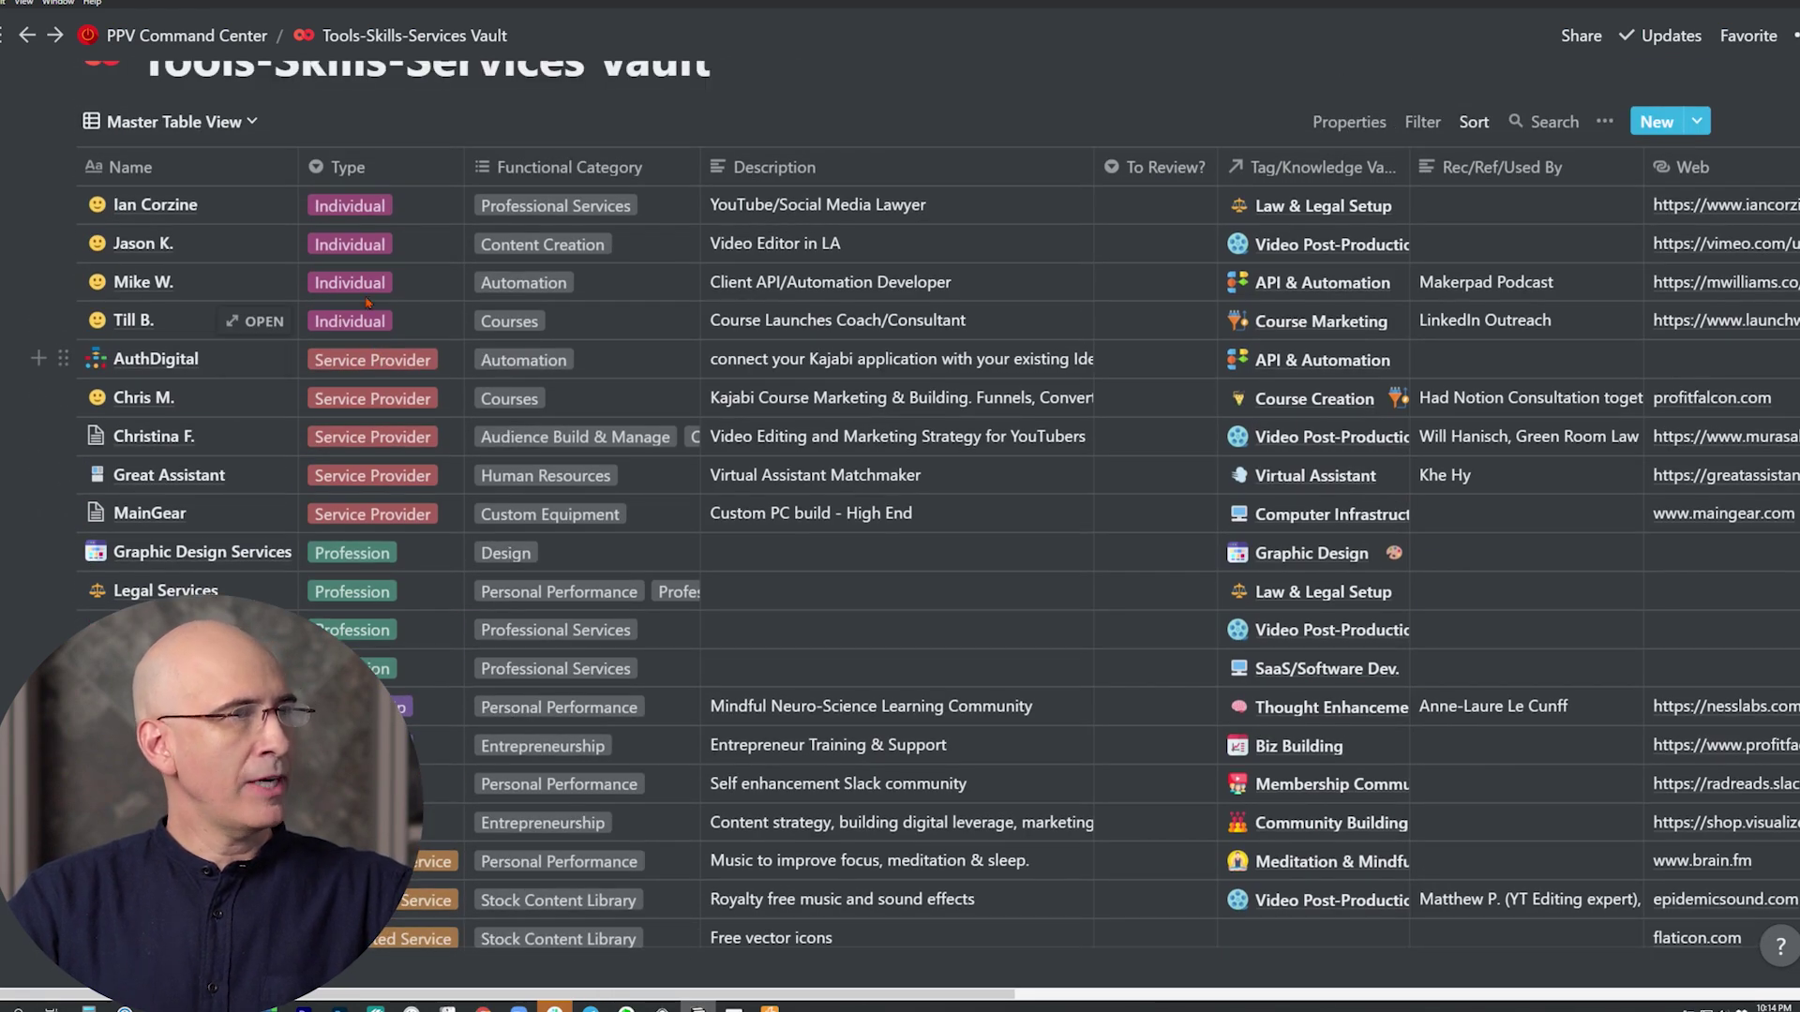
{"action": "scroll", "coordinate": [367, 274], "scroll_direction": "down", "scroll_amount": 6}
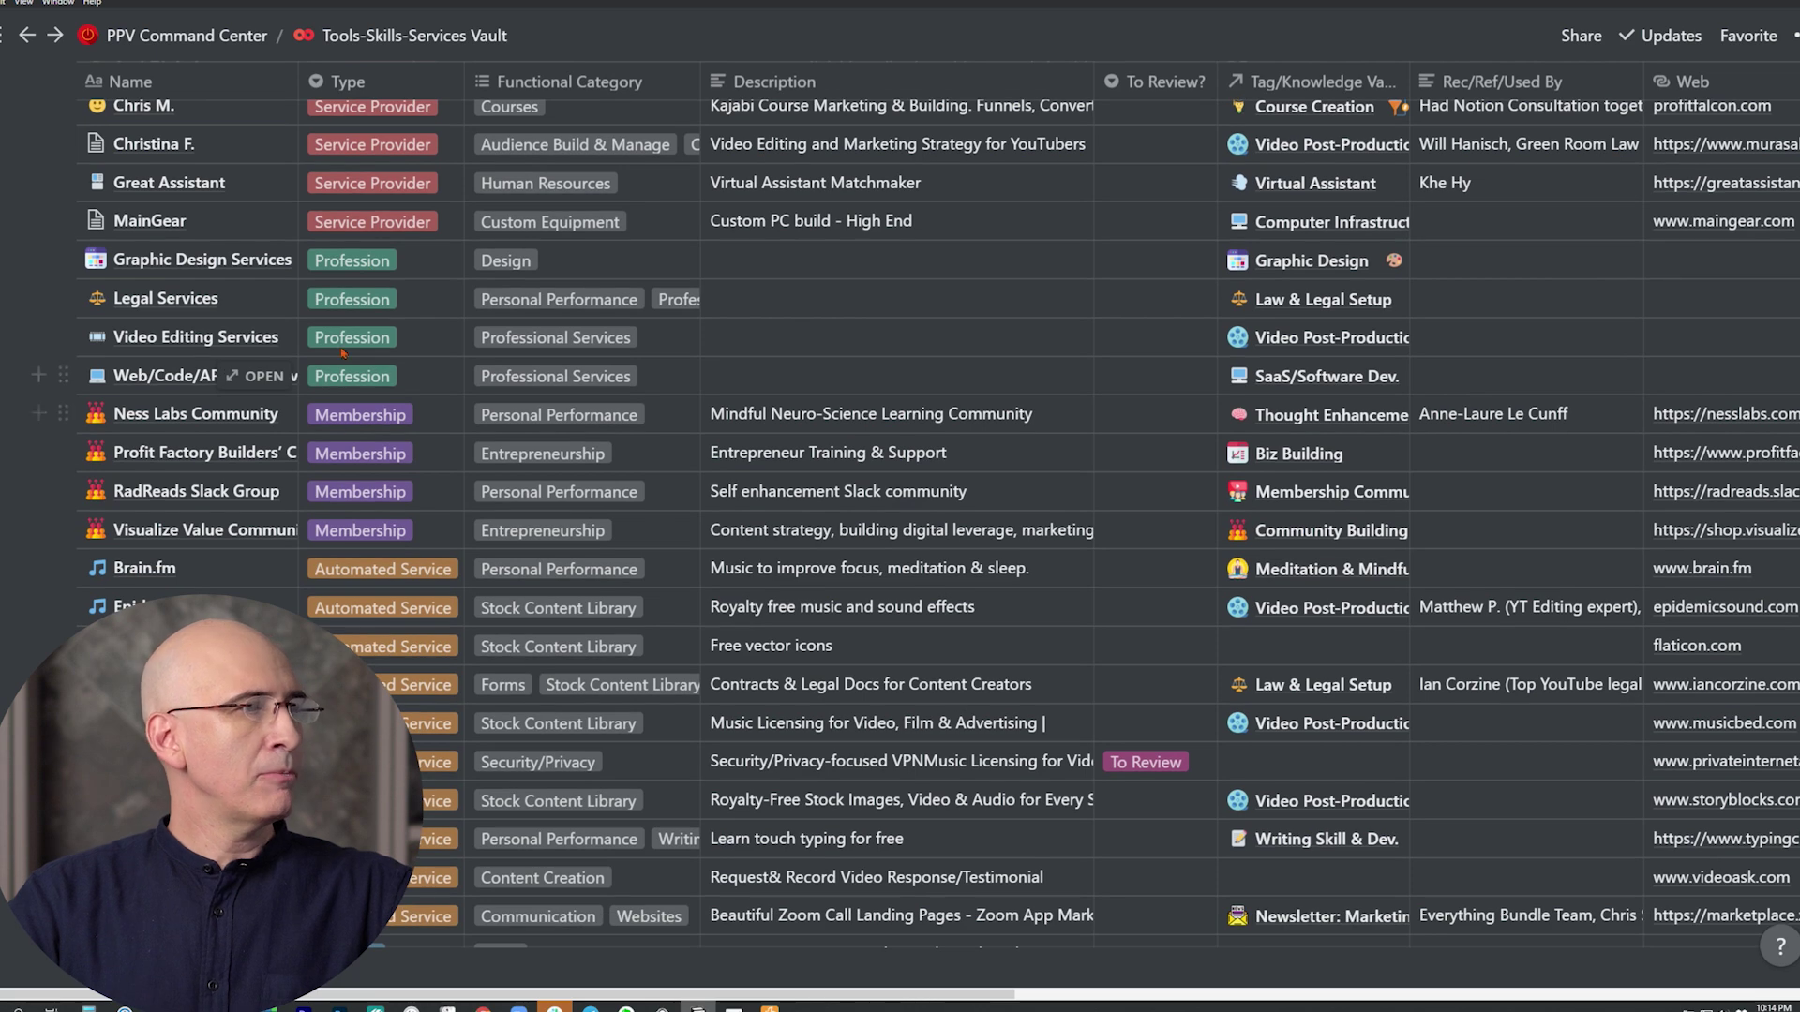
{"action": "scroll", "coordinate": [379, 314], "scroll_direction": "up", "scroll_amount": 8}
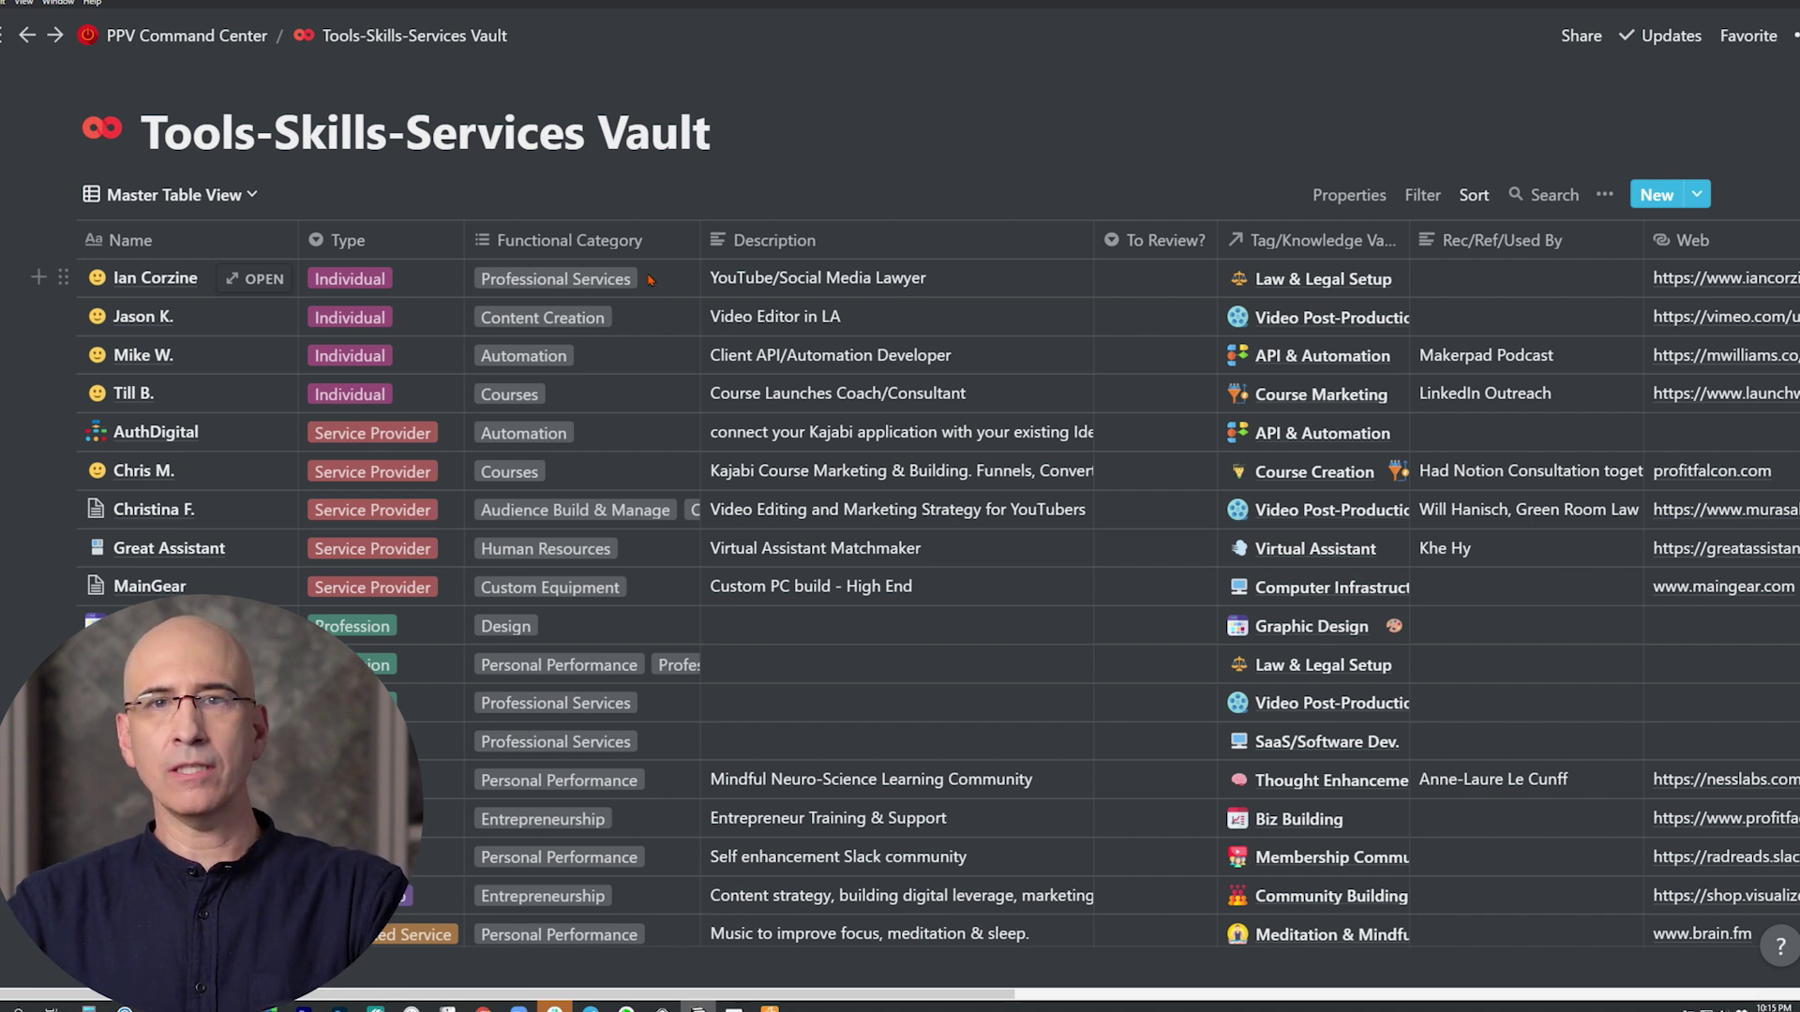
Browse the first entry's Functional Category values, then close the option list
{"action": "left_click", "coordinate": [649, 279]}
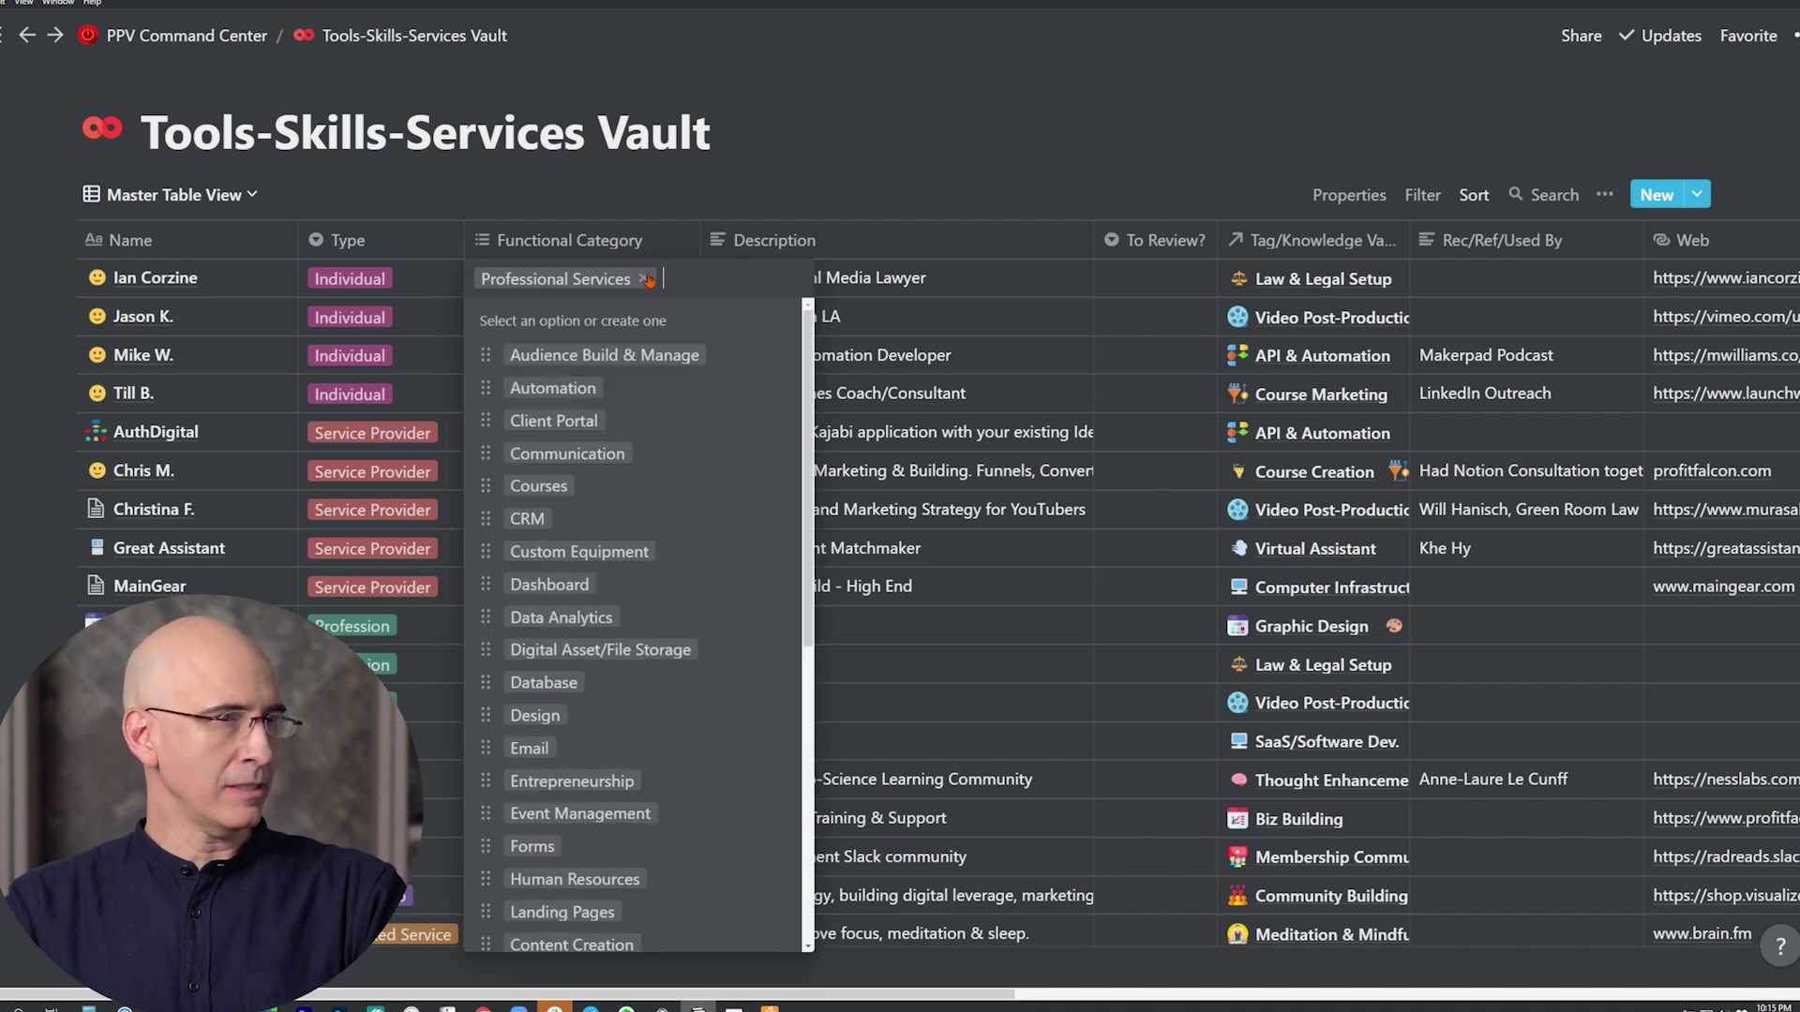
{"action": "scroll", "coordinate": [675, 394], "scroll_direction": "down", "scroll_amount": 6}
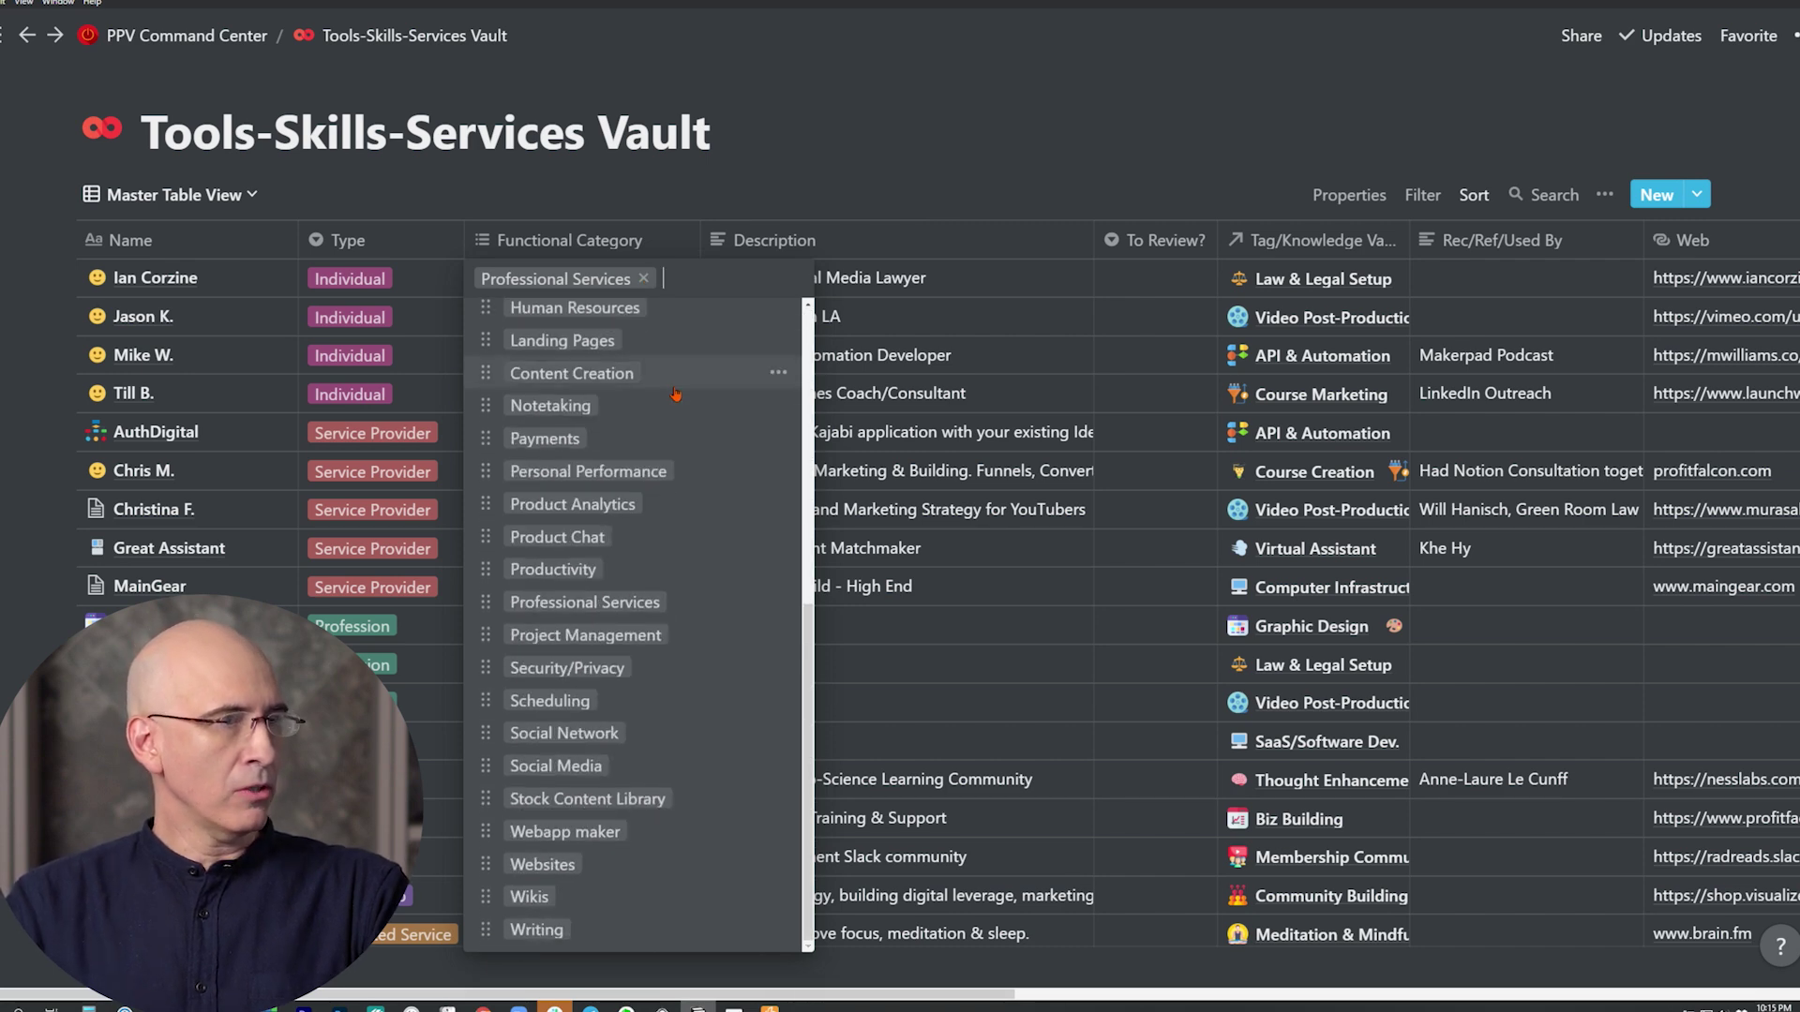
{"action": "scroll", "coordinate": [675, 393], "scroll_direction": "up", "scroll_amount": 4}
{"action": "scroll", "coordinate": [675, 393], "scroll_direction": "down", "scroll_amount": 5}
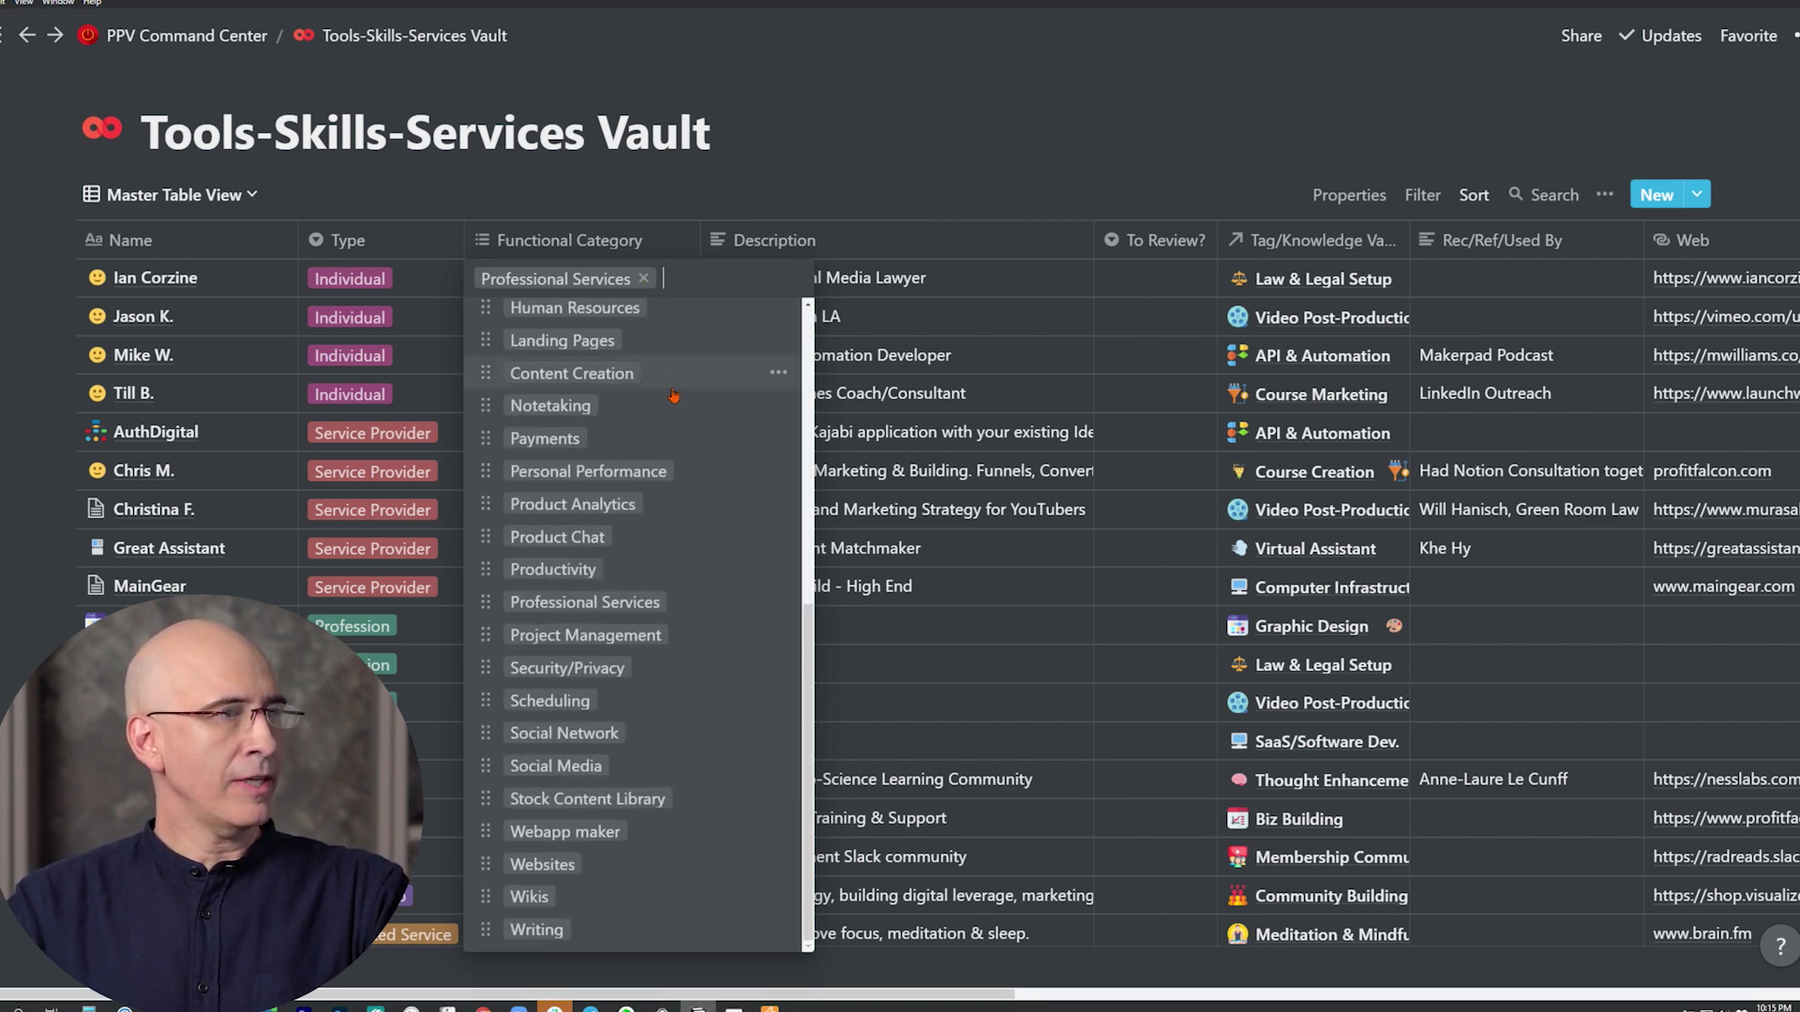
{"action": "scroll", "coordinate": [635, 526], "scroll_direction": "up", "scroll_amount": 6}
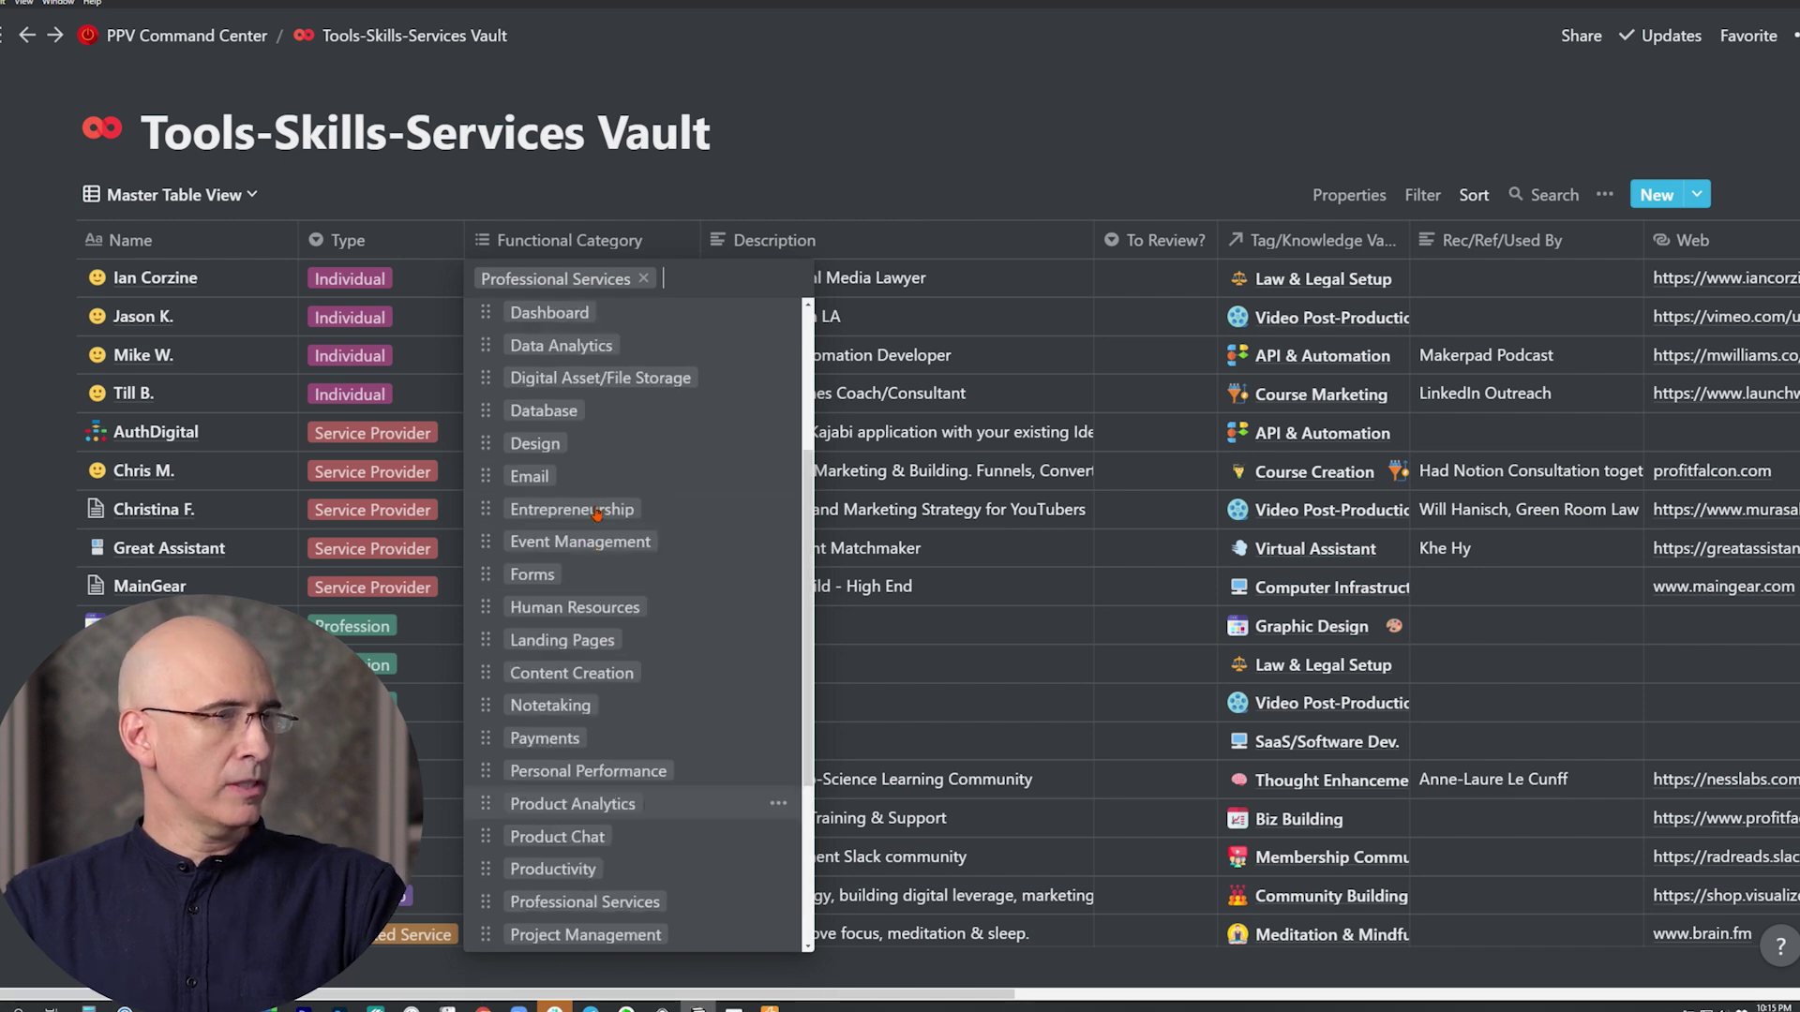
{"action": "key", "text": "Escape"}
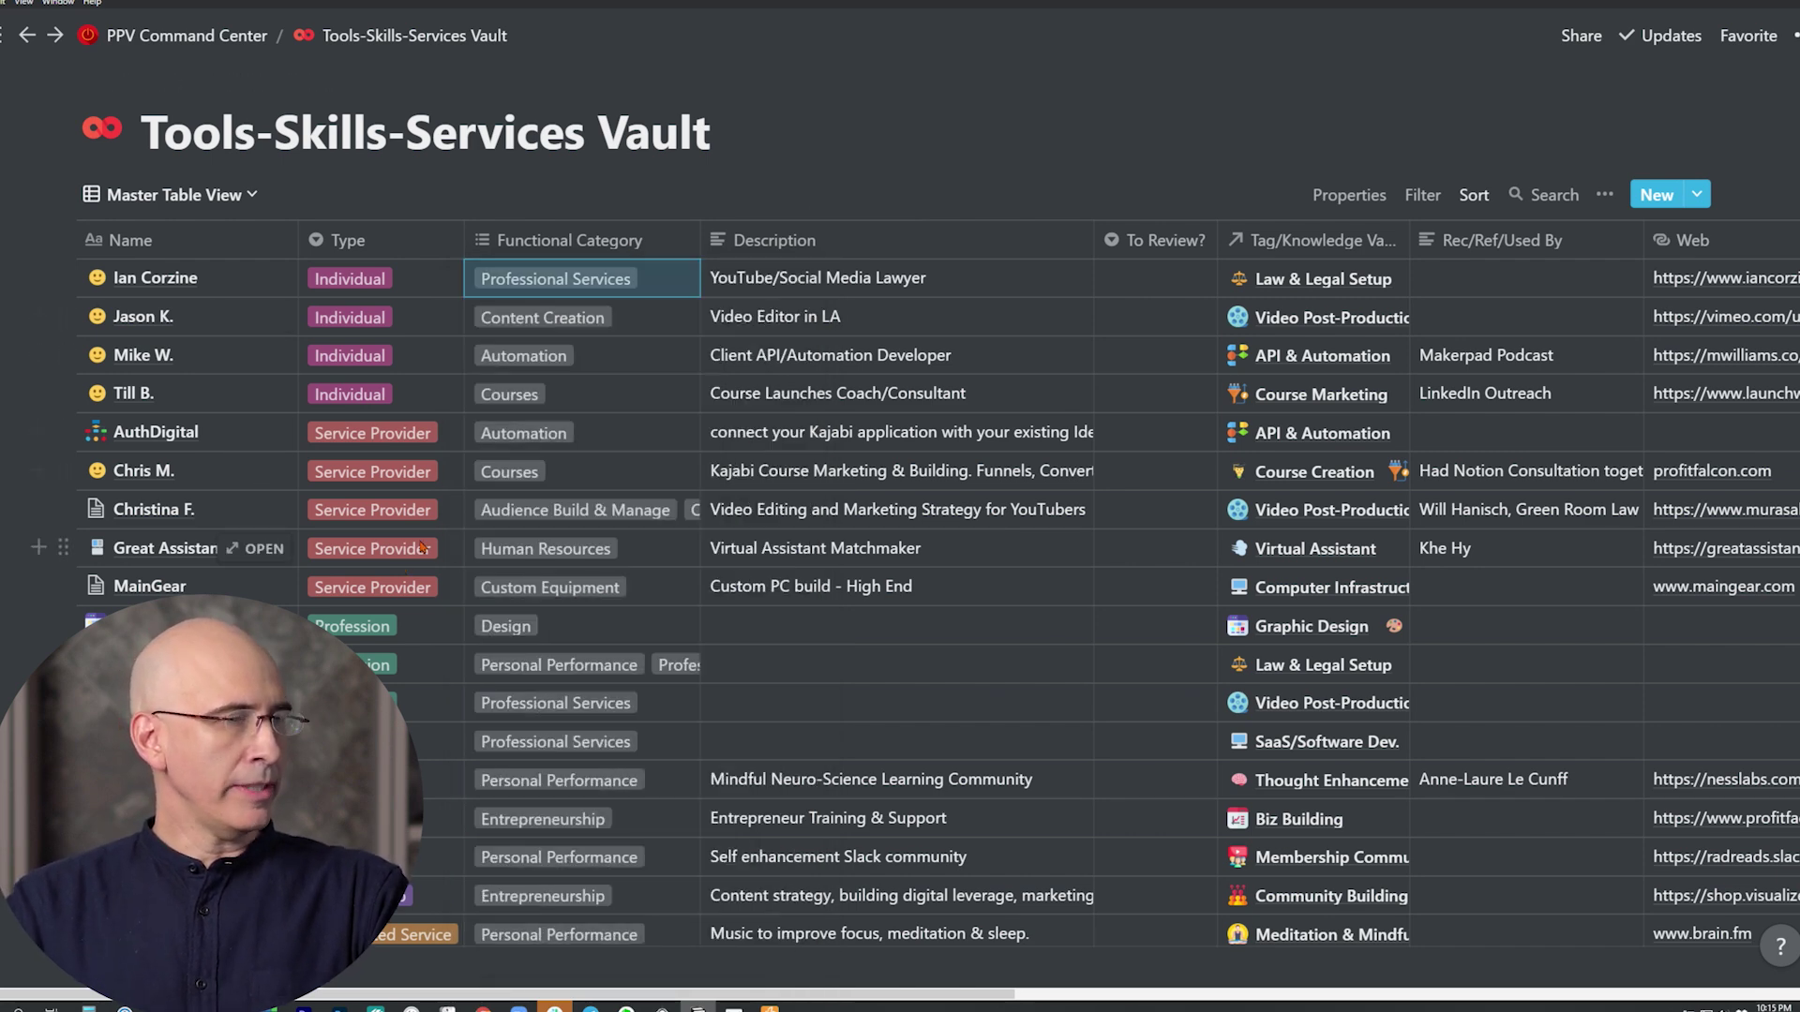
Show the Functional Category column's property type, currently Multi-select
{"action": "scroll", "coordinate": [394, 611], "scroll_direction": "down", "scroll_amount": 1}
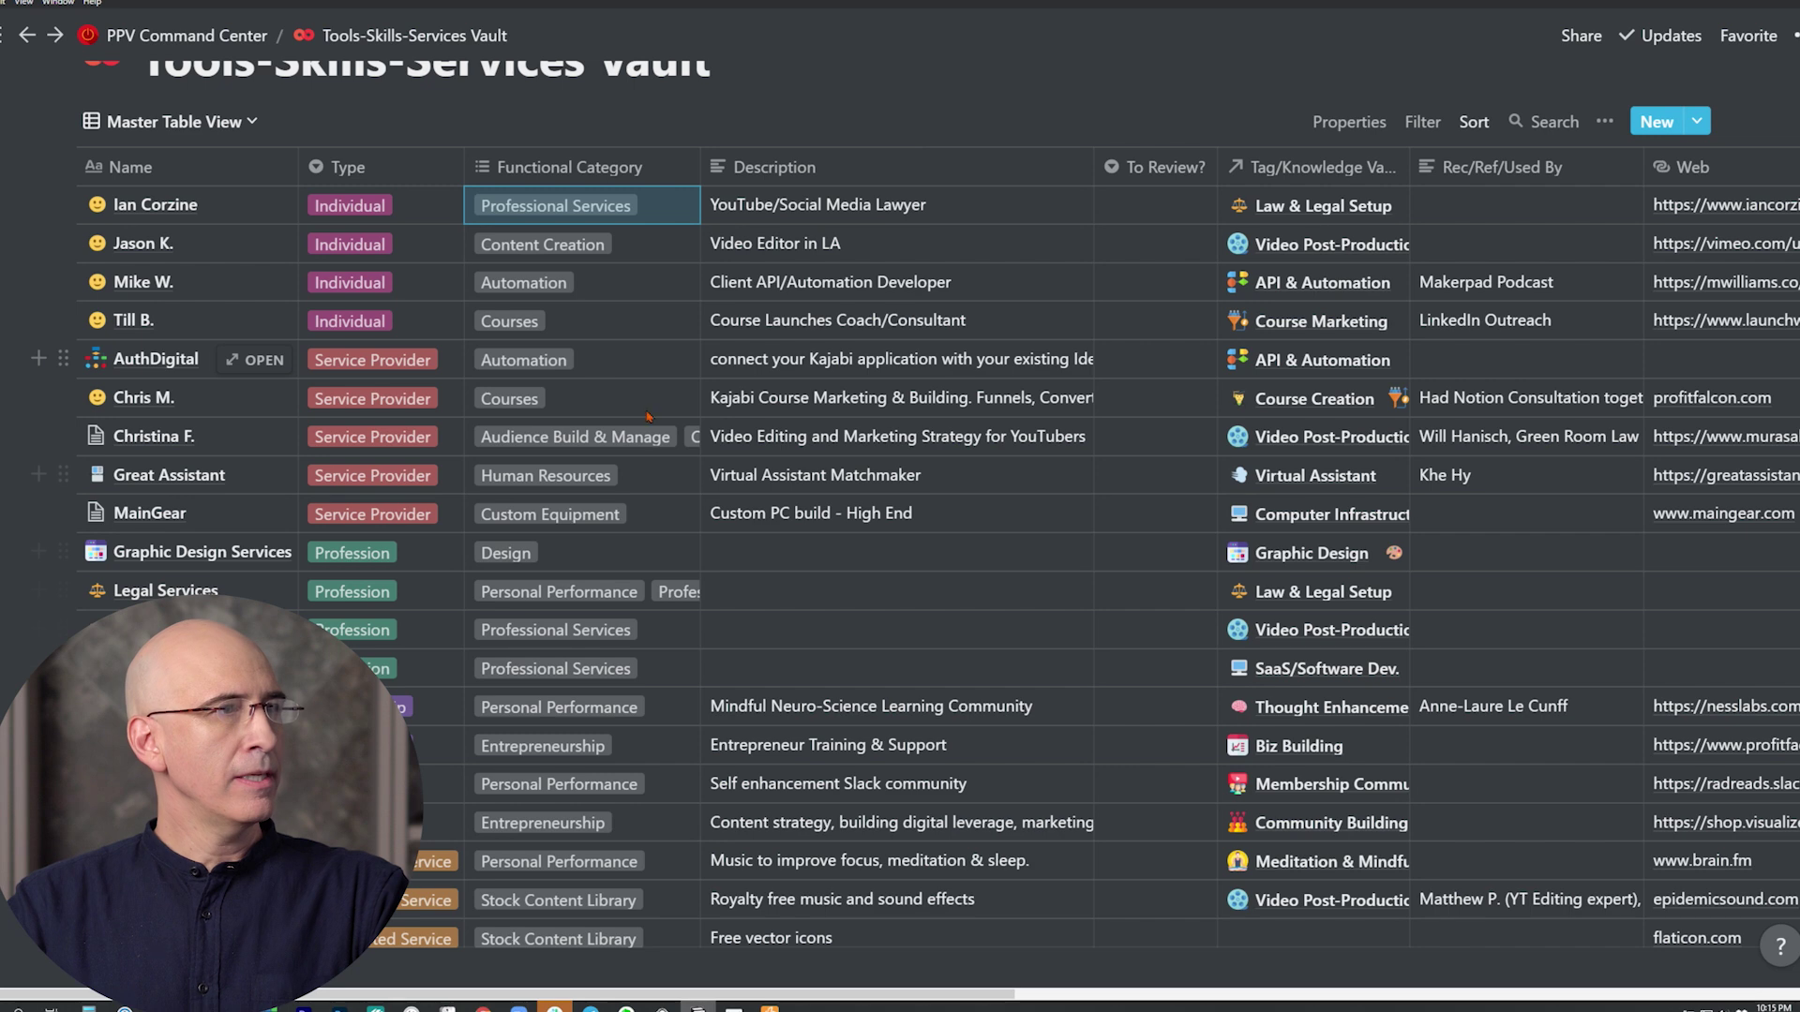
{"action": "left_click", "coordinate": [641, 178]}
{"action": "mouse_move", "coordinate": [581, 297]}
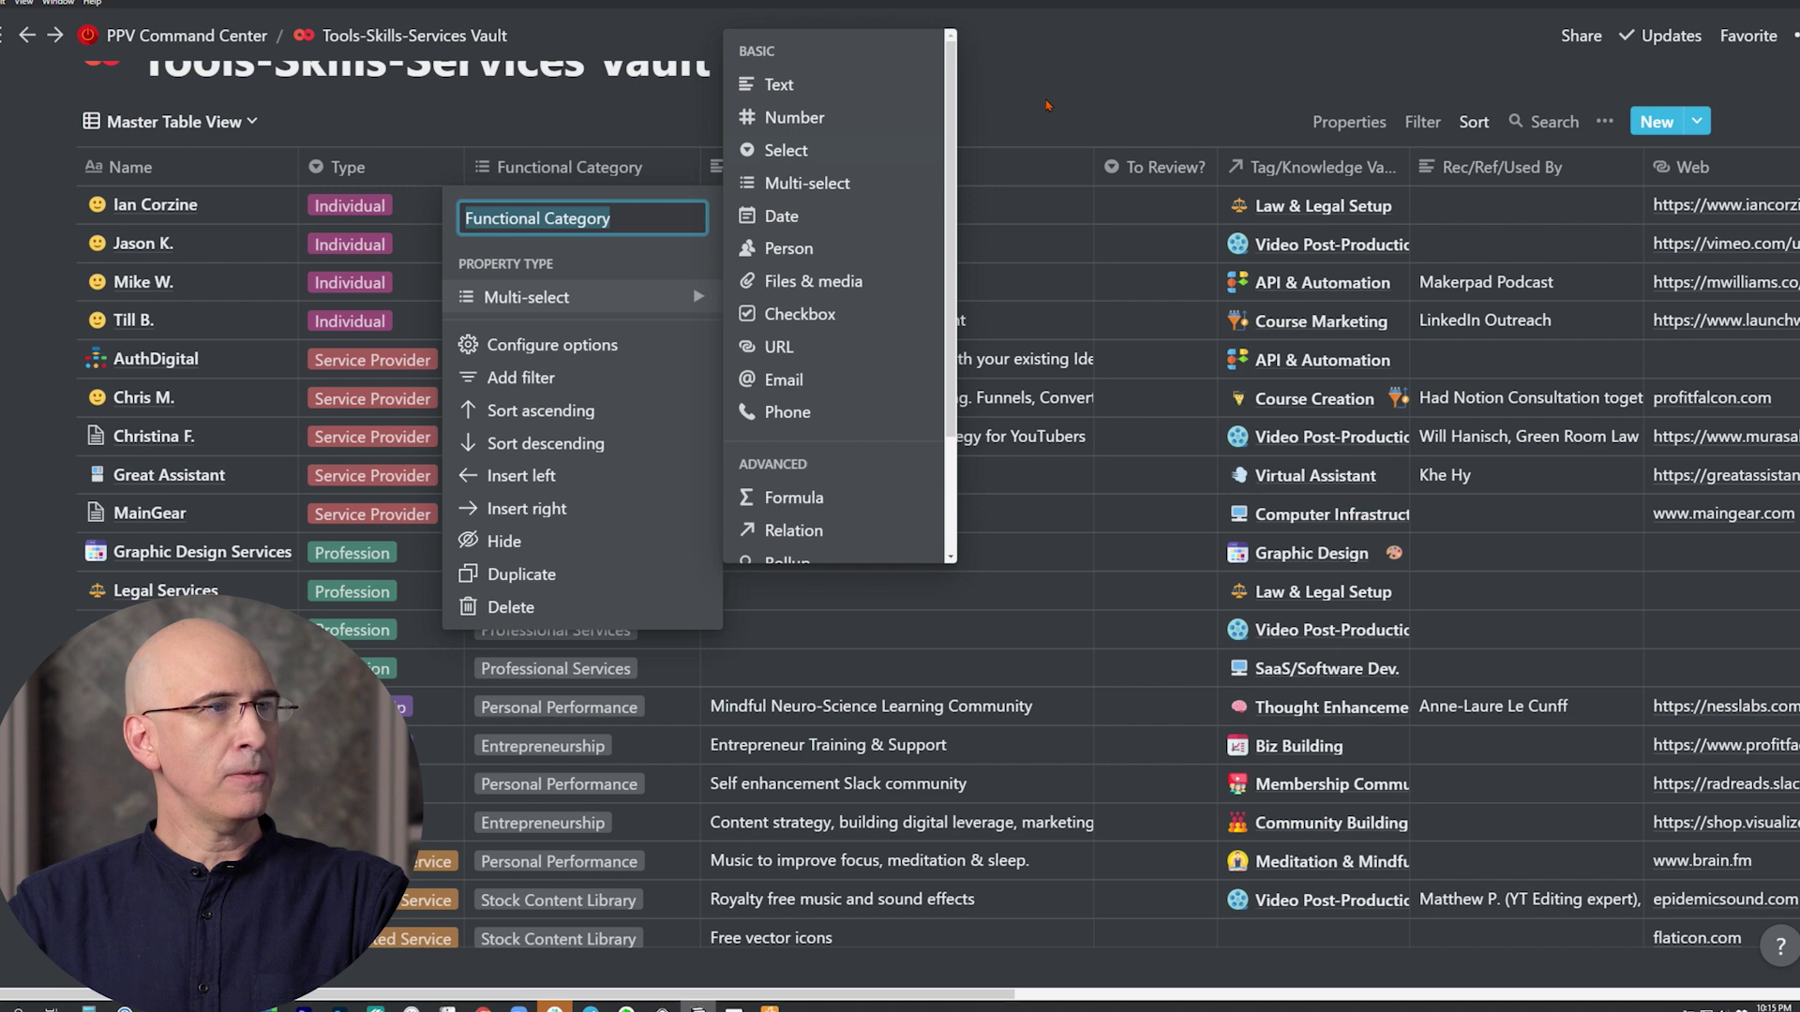
Dismiss the property menu and recheck the first entry's Professional Services category options
{"action": "left_click", "coordinate": [1048, 105]}
{"action": "left_click", "coordinate": [562, 205]}
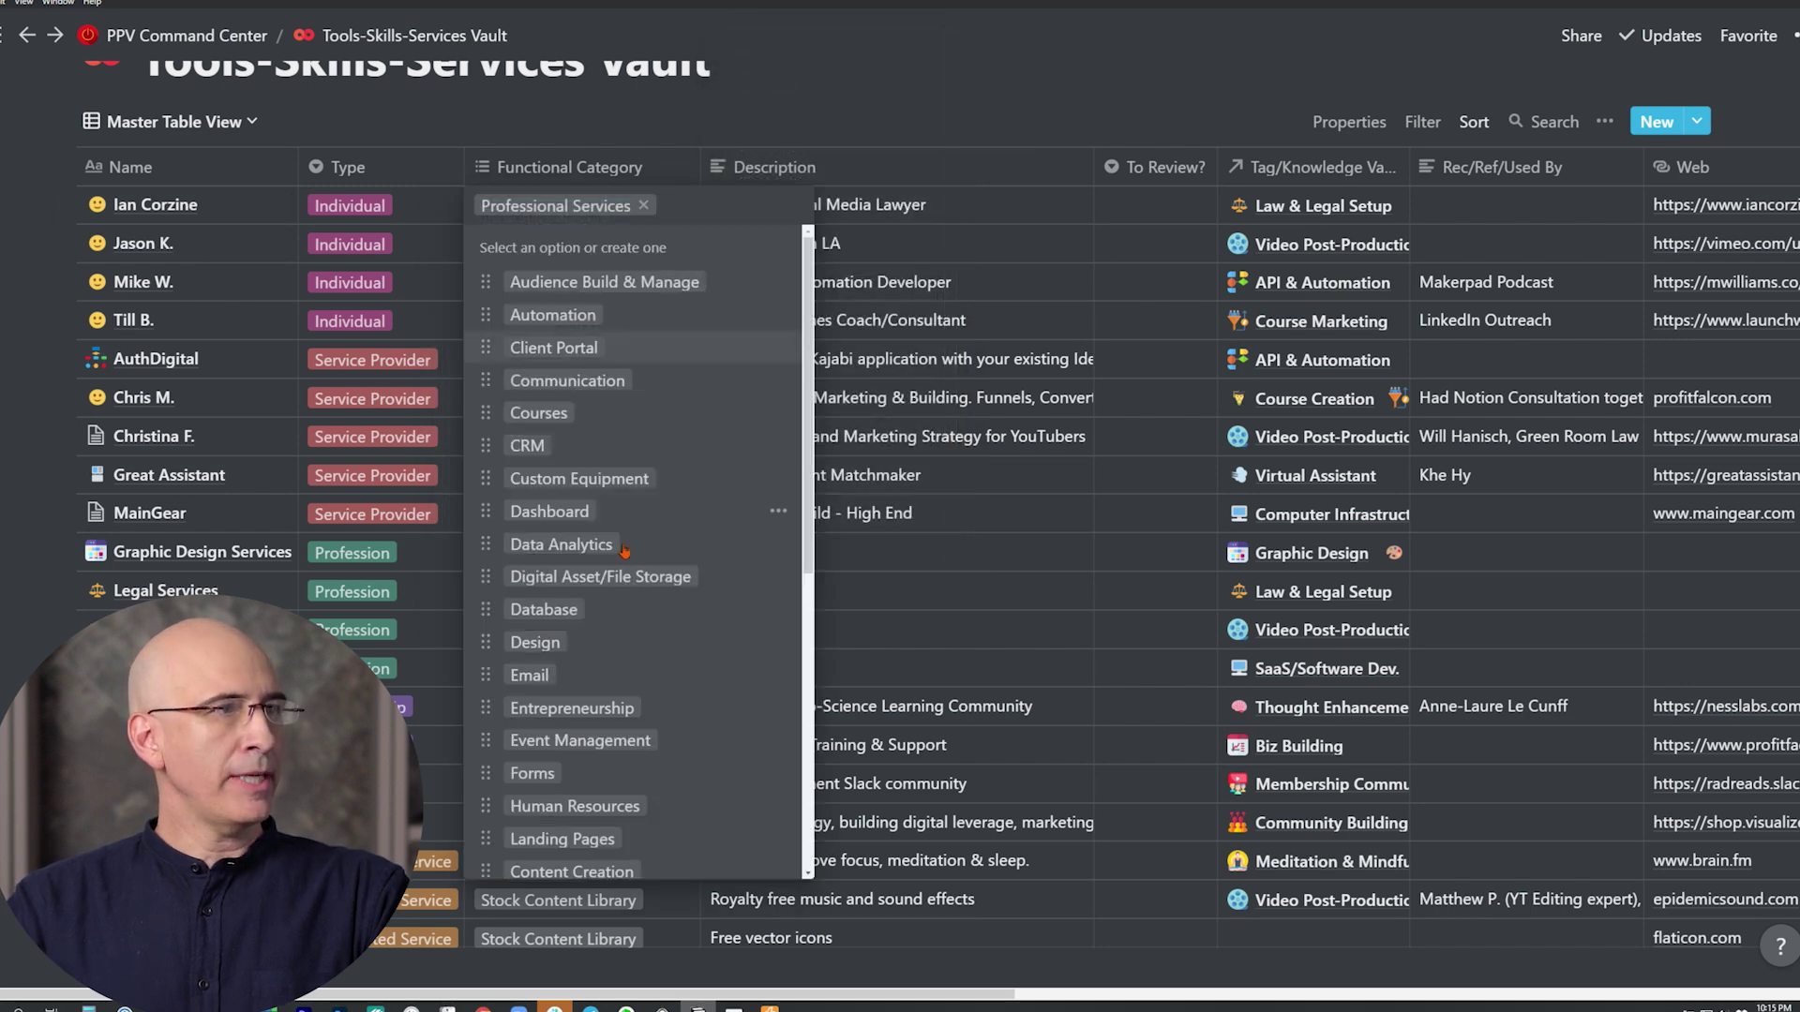
{"action": "scroll", "coordinate": [623, 552], "scroll_direction": "down", "scroll_amount": 3}
{"action": "scroll", "coordinate": [638, 525], "scroll_direction": "up", "scroll_amount": 3}
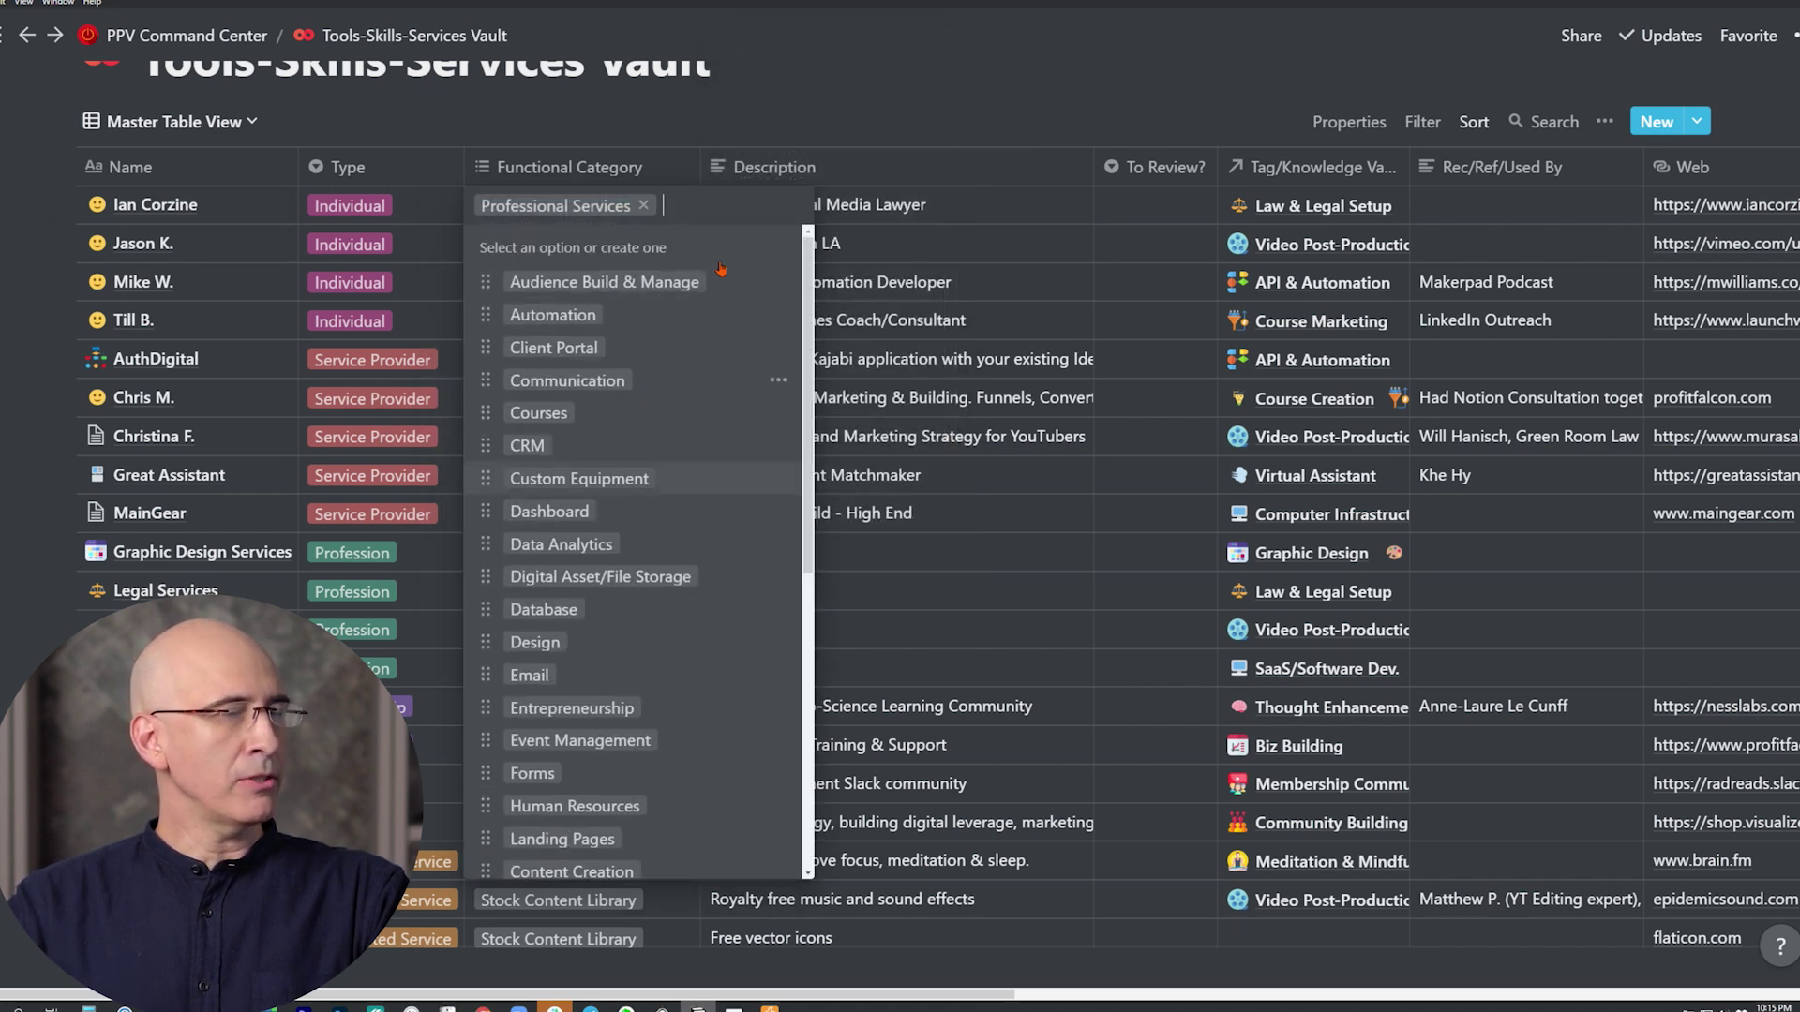
{"action": "left_click", "coordinate": [879, 114]}
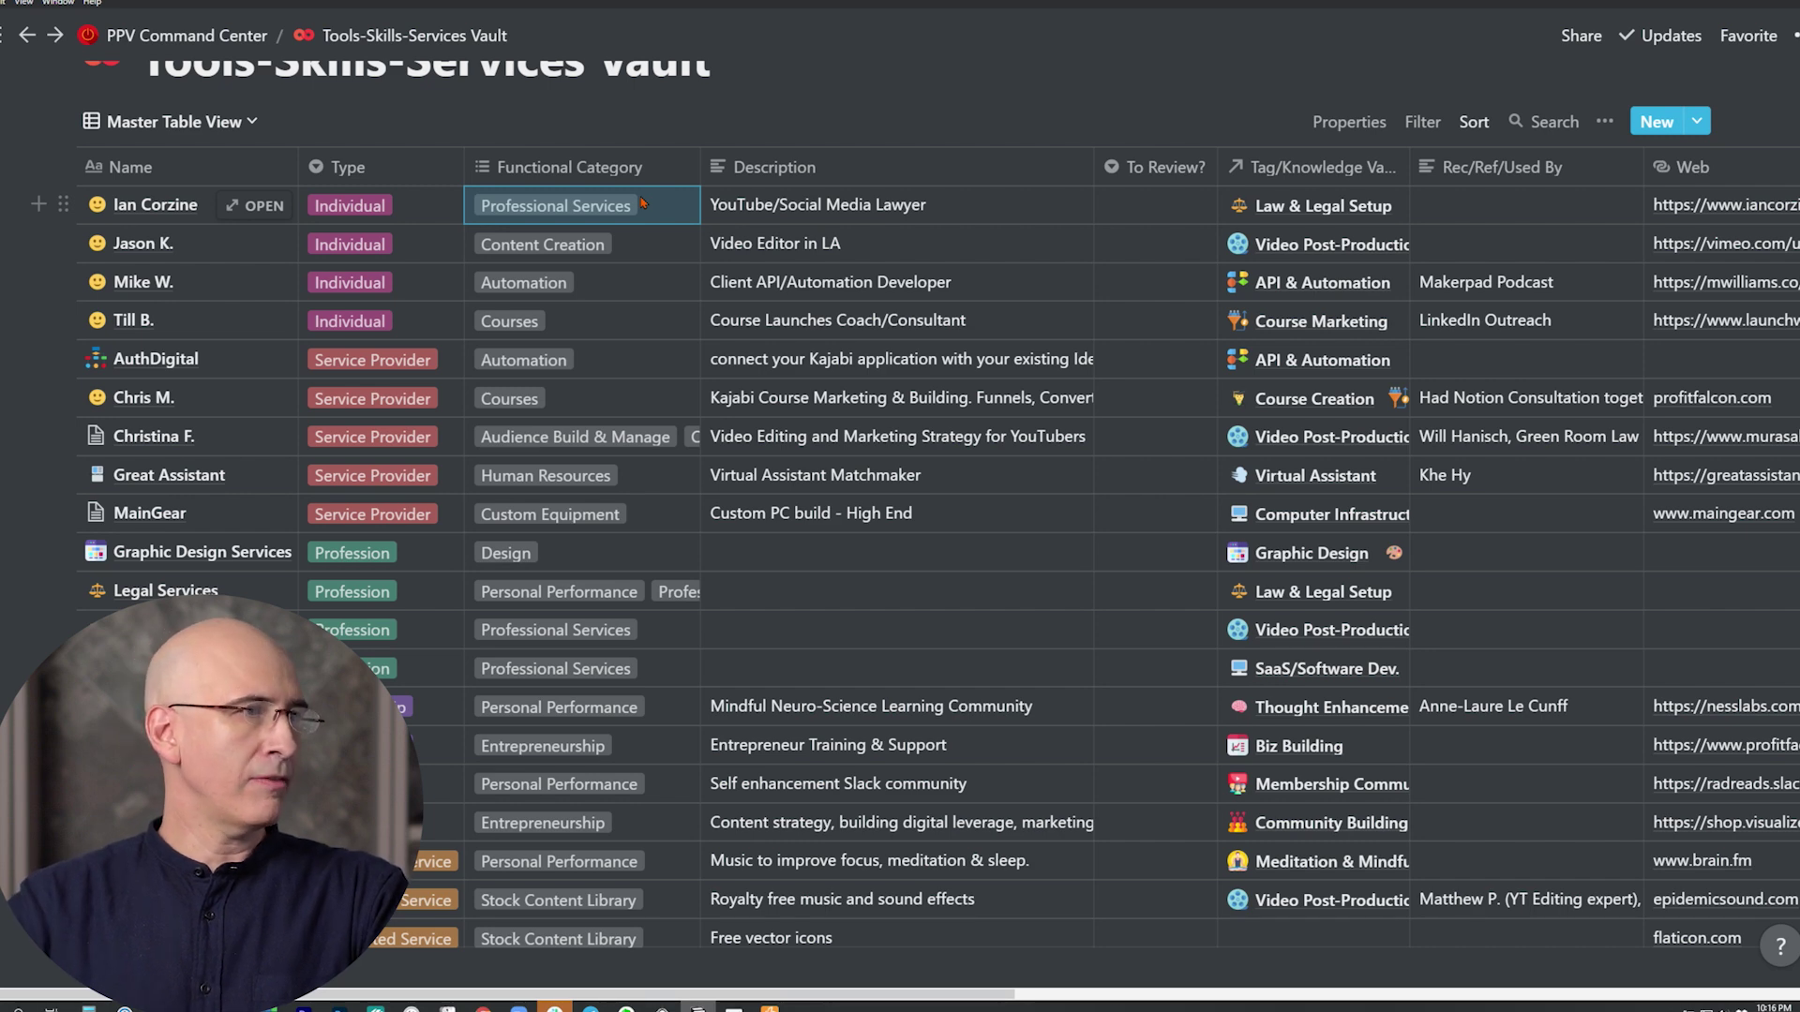
{"action": "left_click", "coordinate": [654, 206]}
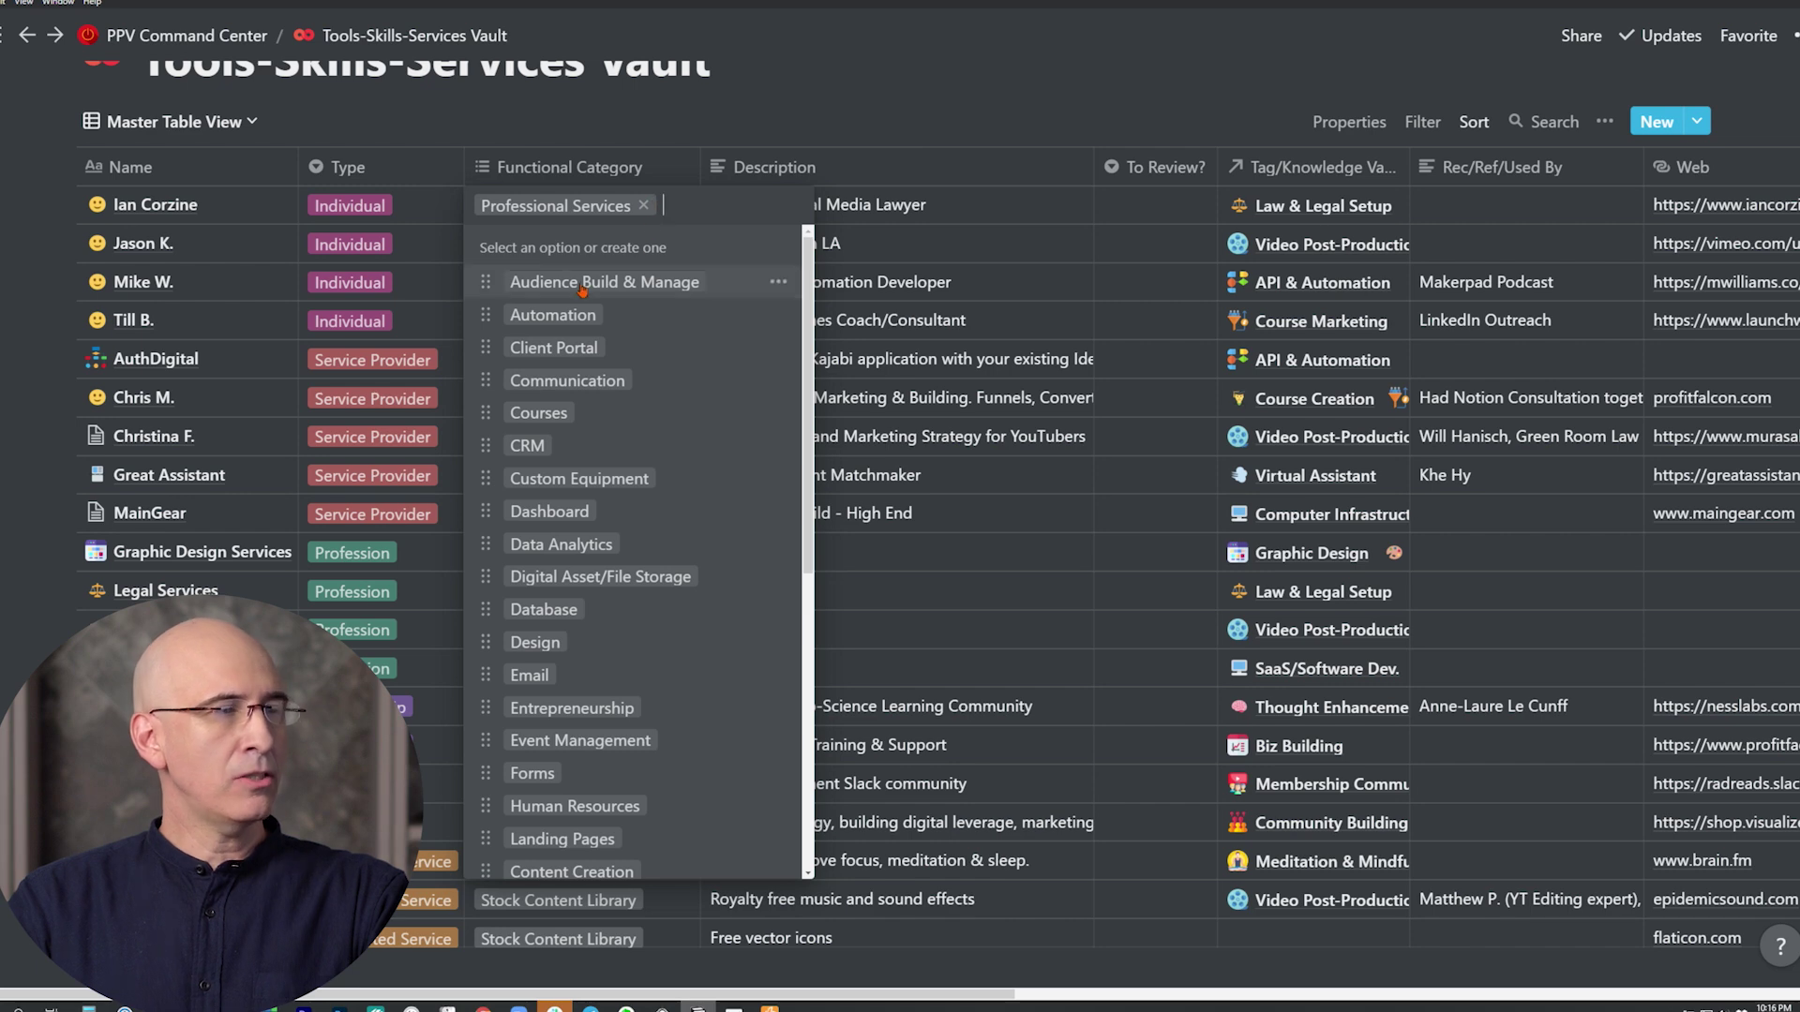
{"action": "left_click", "coordinate": [542, 412]}
{"action": "scroll", "coordinate": [556, 441], "scroll_direction": "down", "scroll_amount": 2}
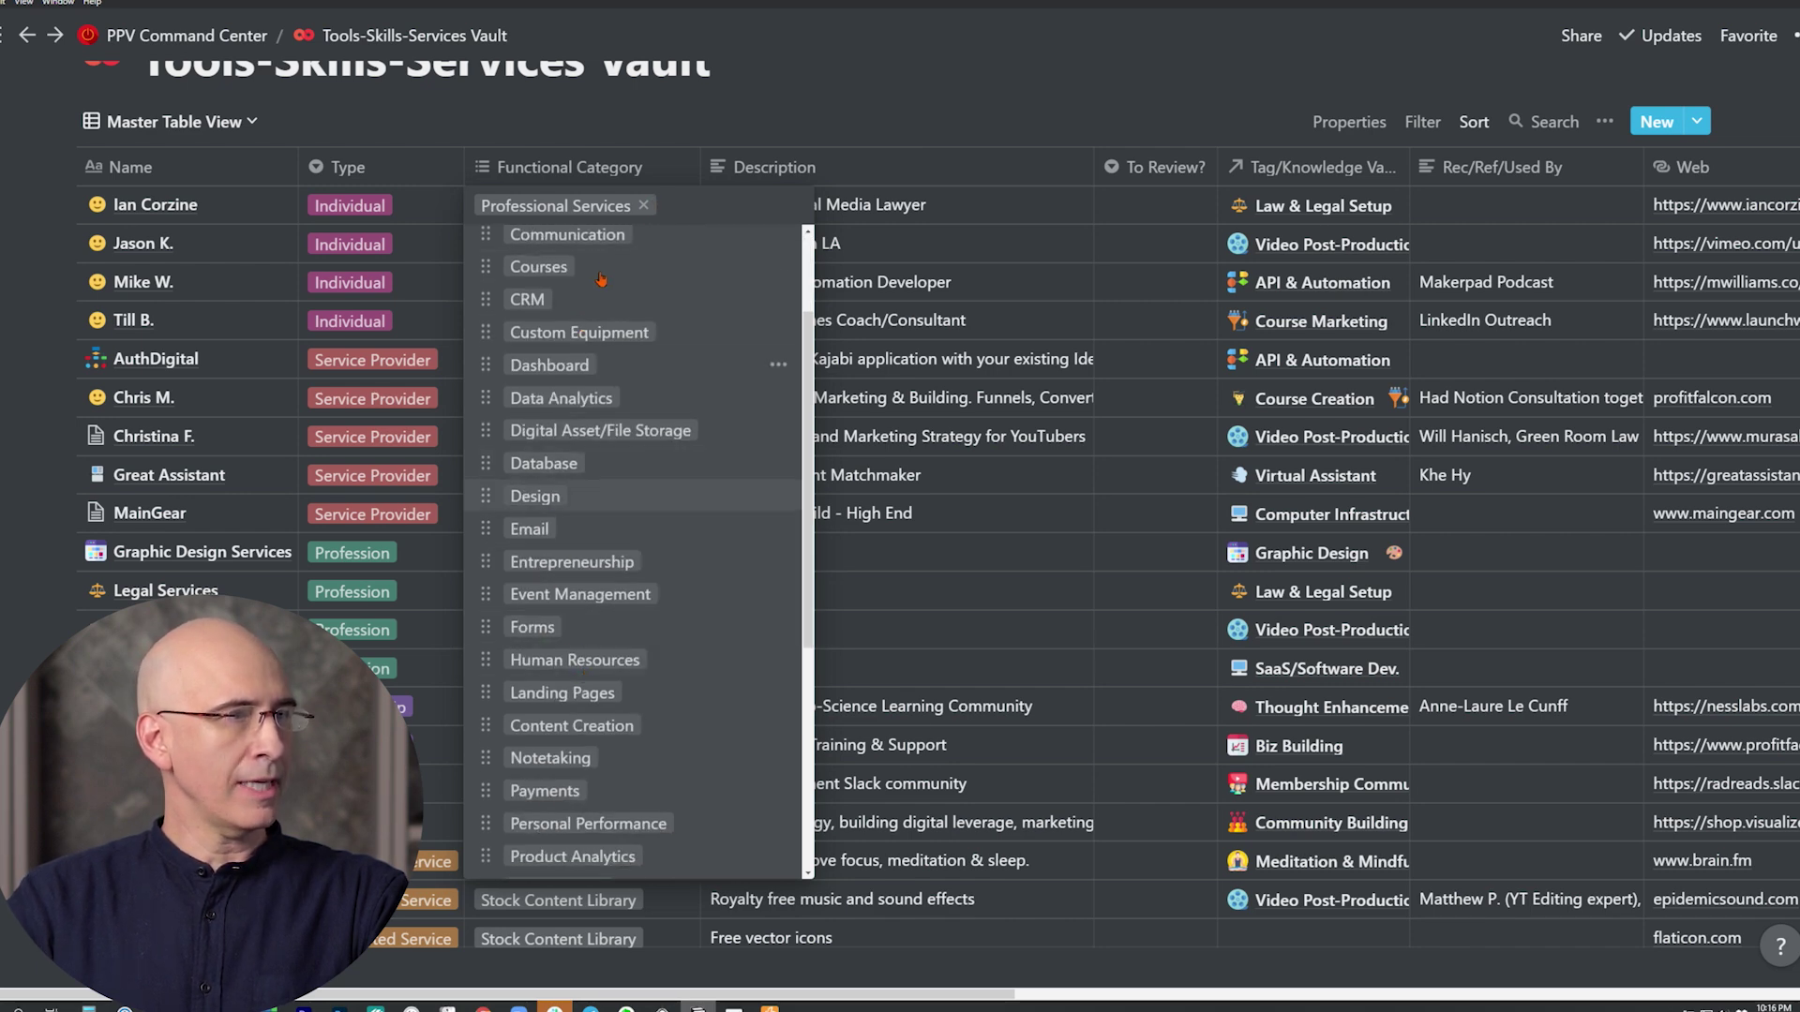
{"action": "left_click", "coordinate": [739, 205]}
{"action": "left_click", "coordinate": [828, 101]}
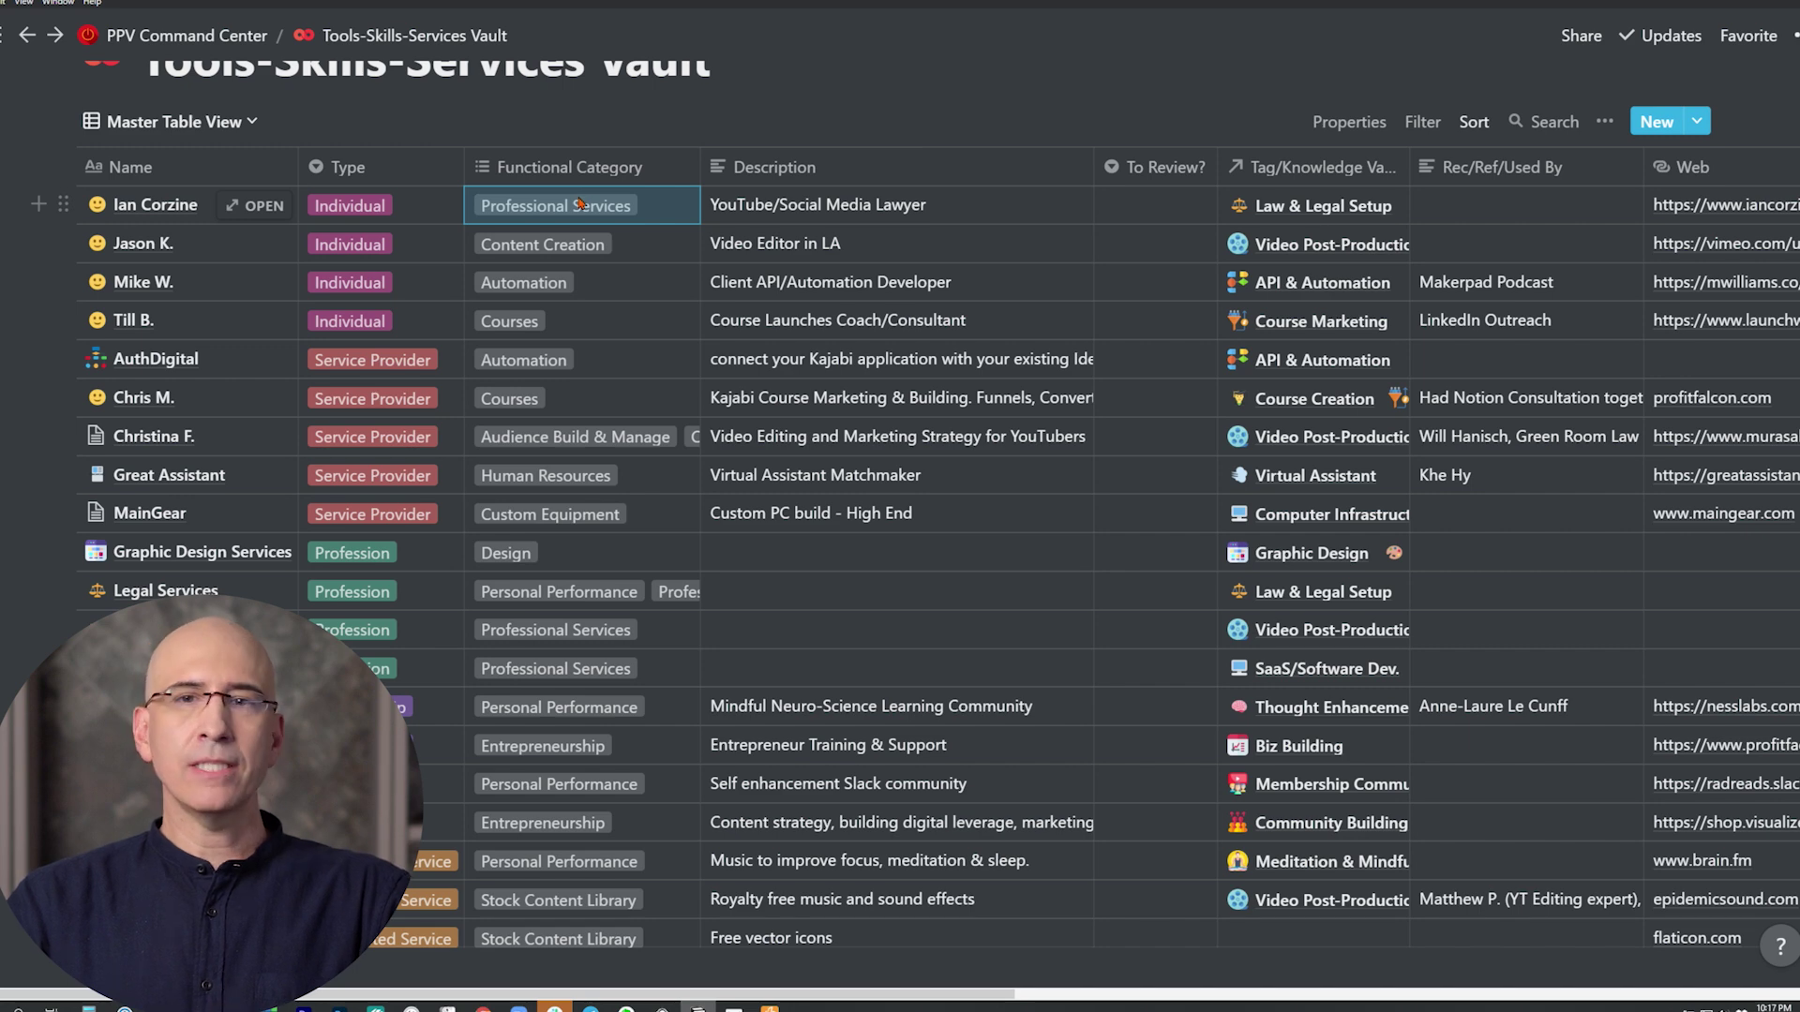
{"action": "left_click", "coordinate": [570, 280]}
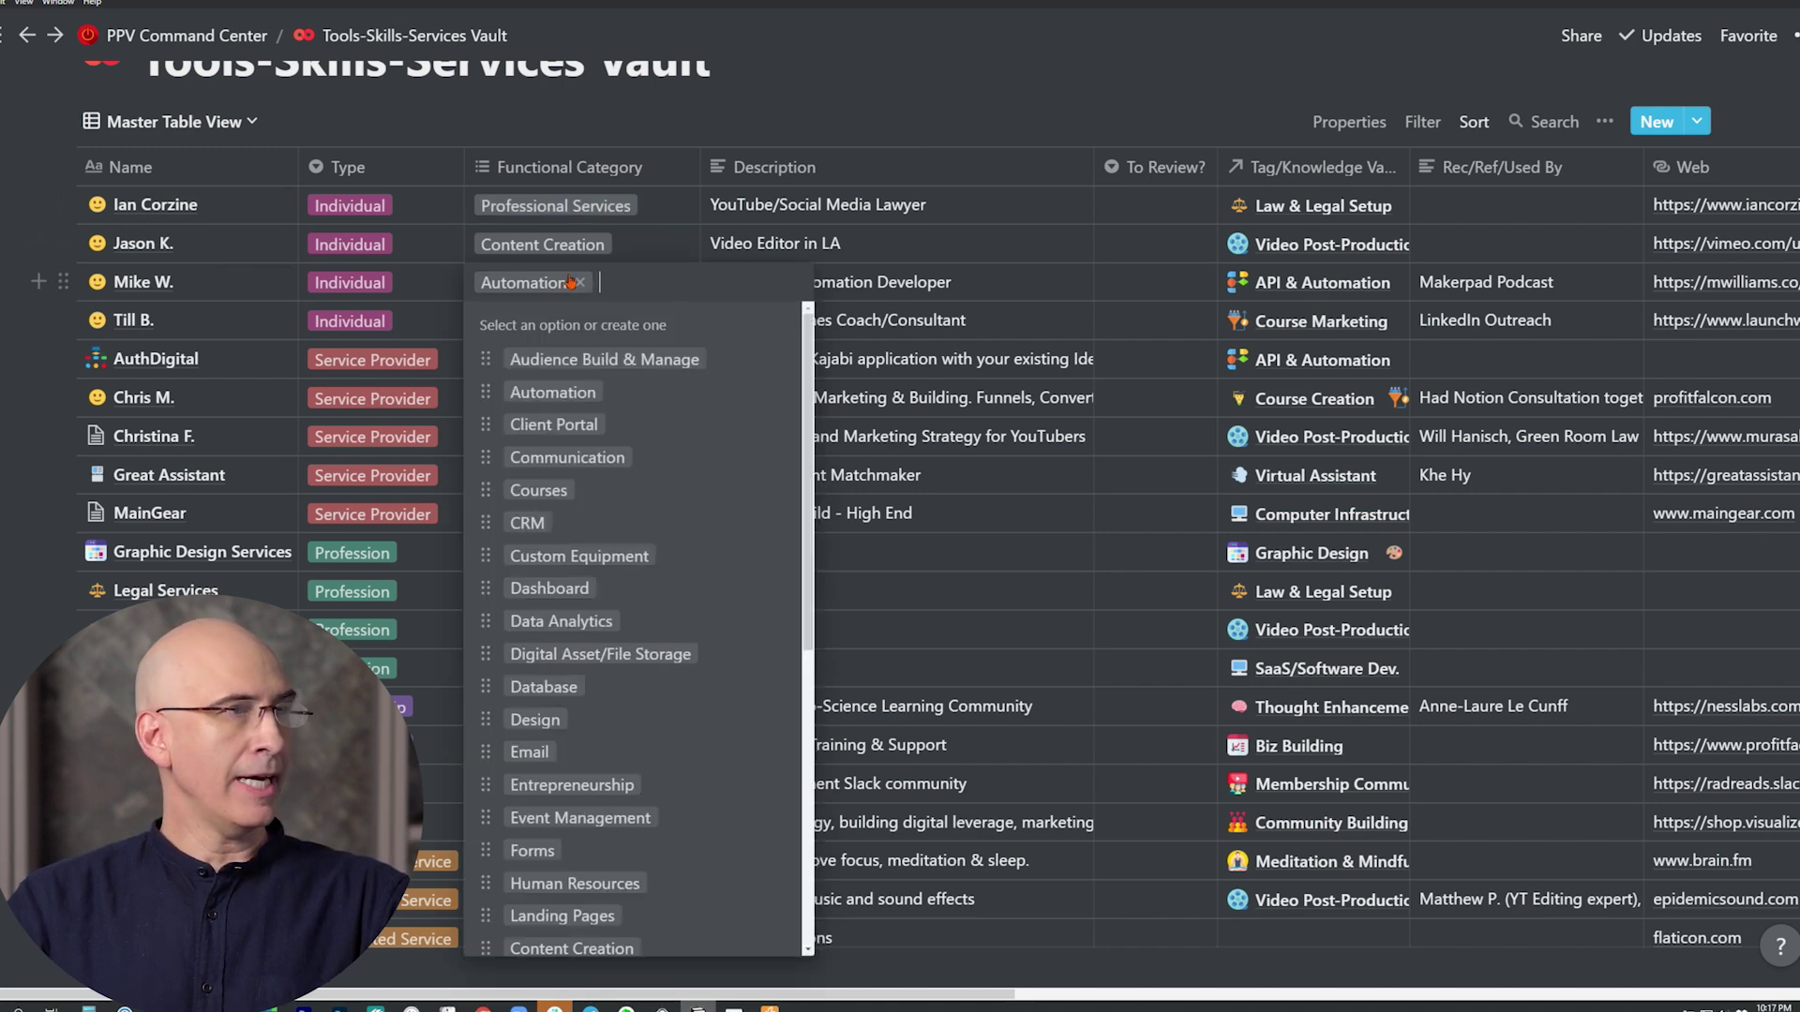
{"action": "key", "text": "Escape"}
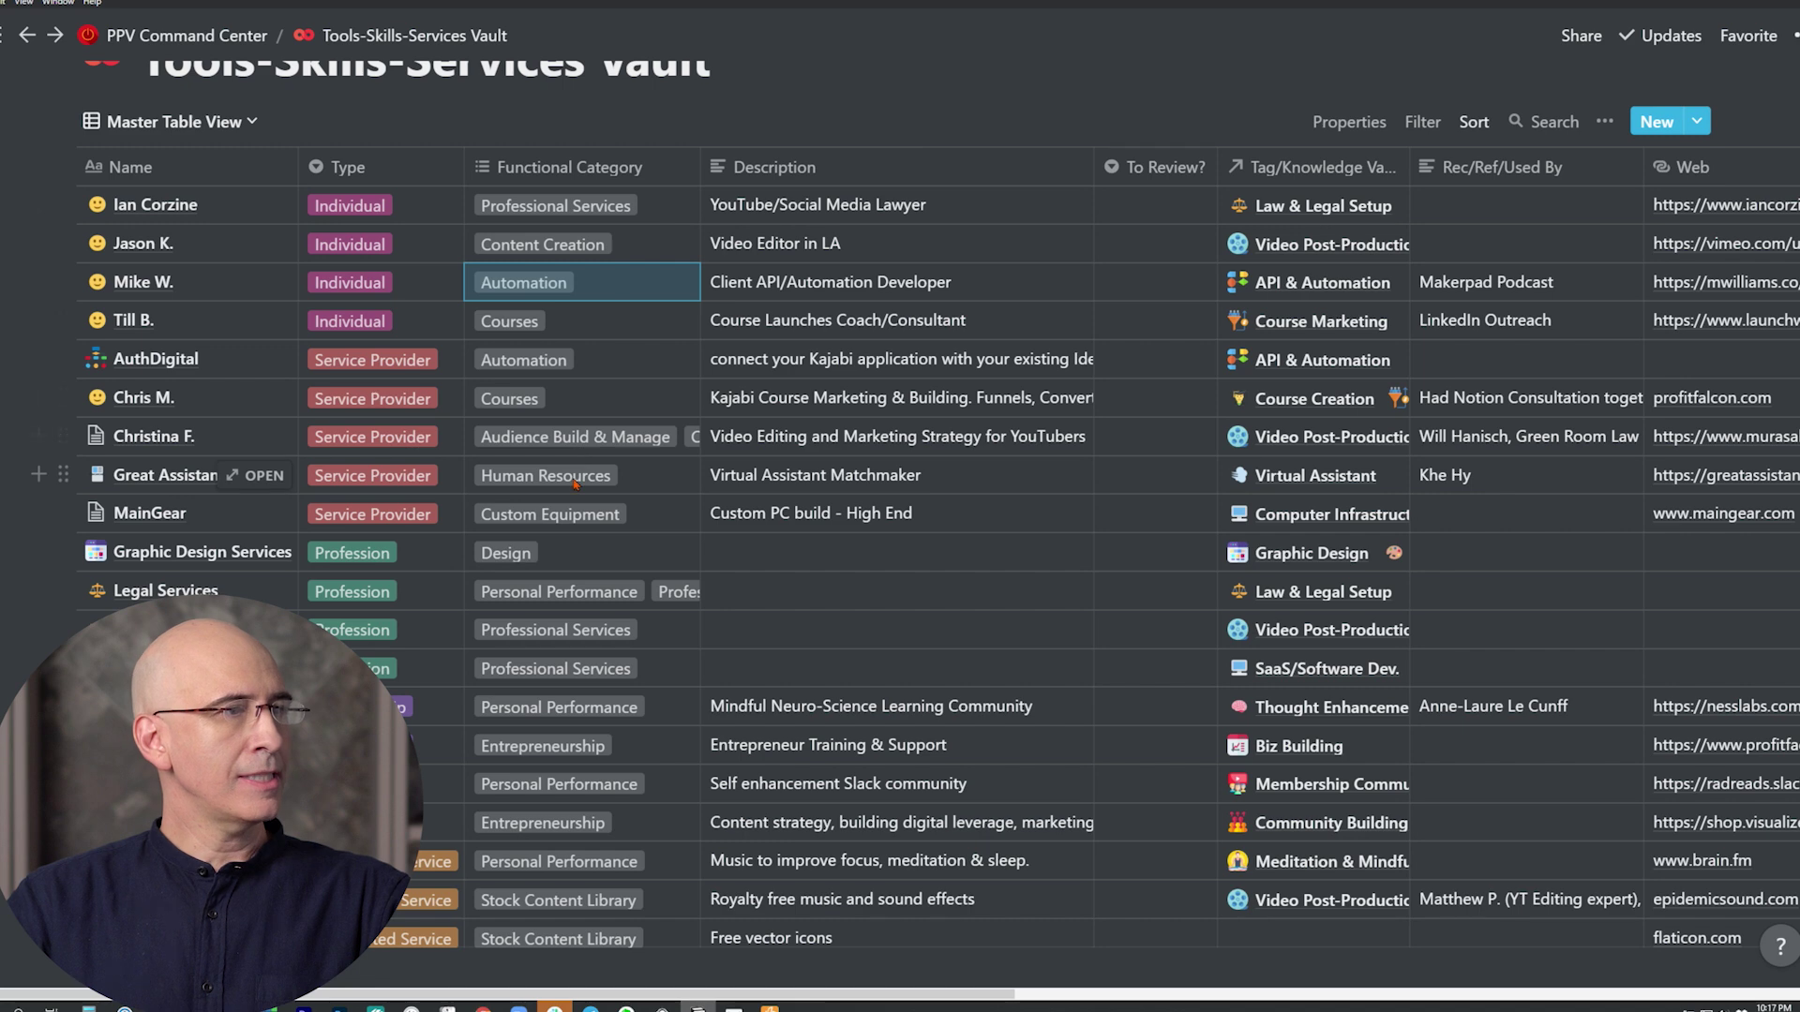
{"action": "left_click", "coordinate": [581, 475]}
{"action": "key", "text": "Escape"}
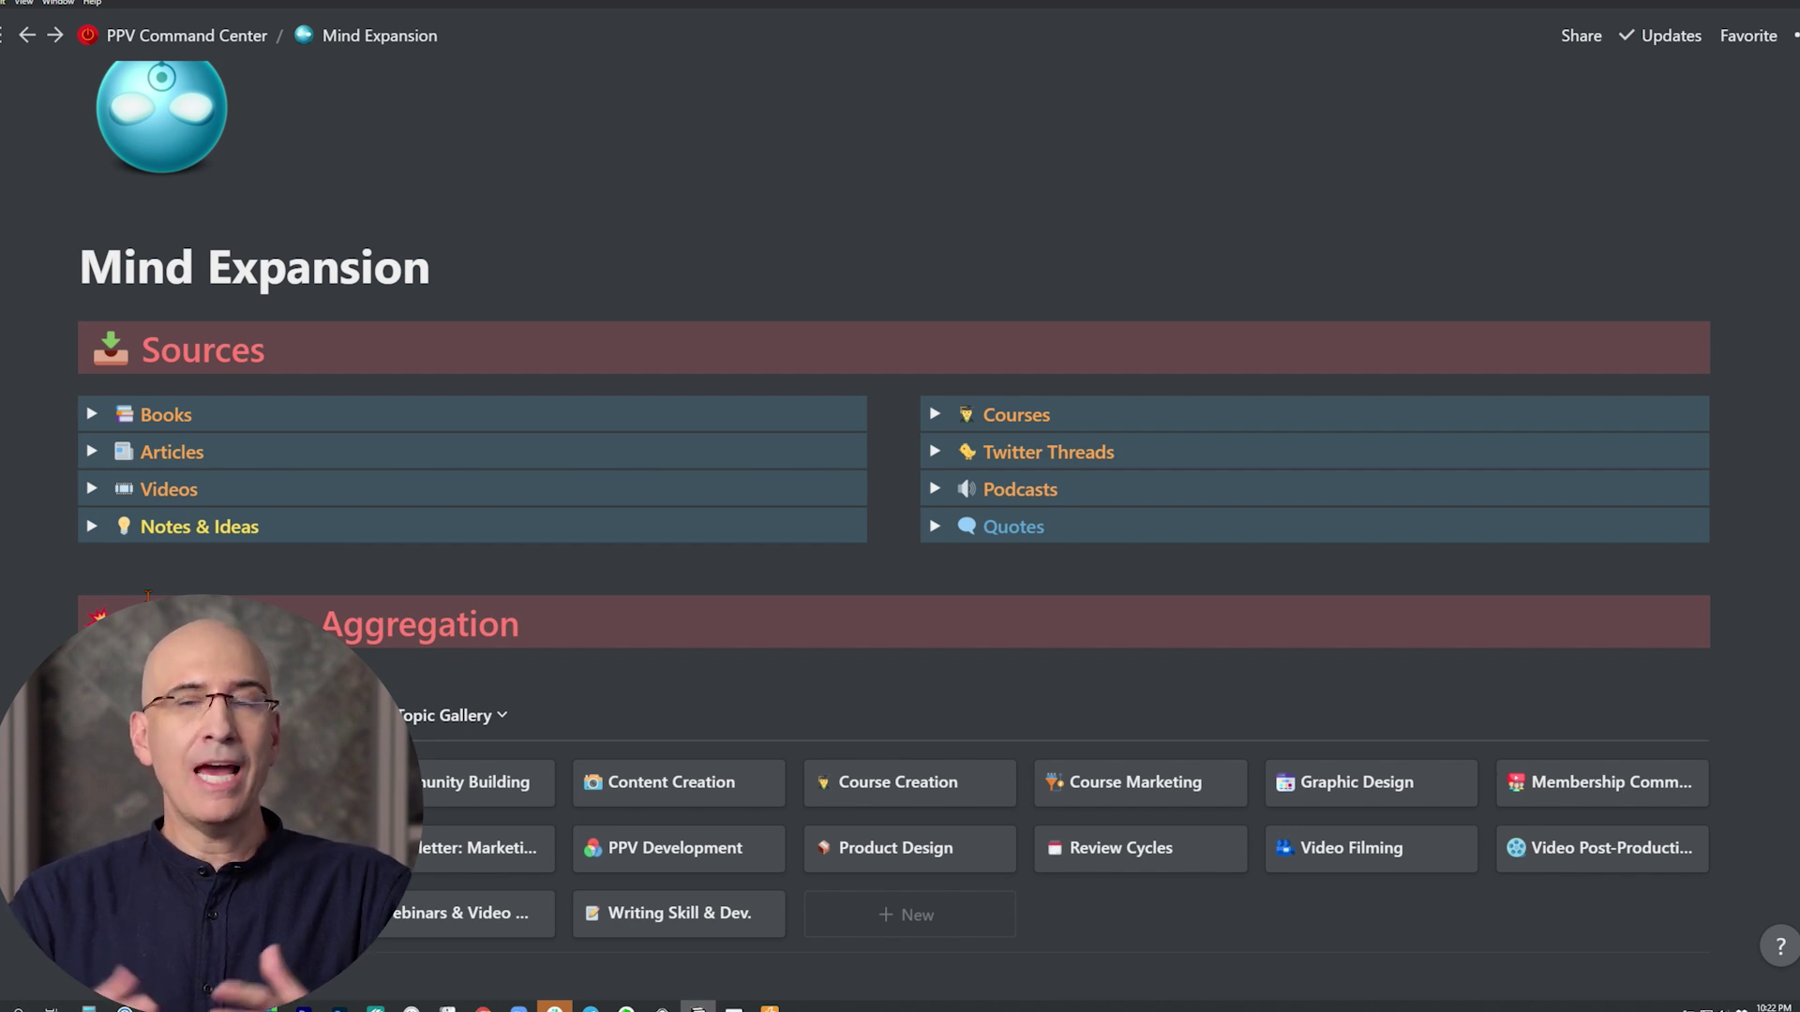
Open the Knowledge Vault database and switch to the All Topics Gallery view
{"action": "scroll", "coordinate": [894, 518], "scroll_direction": "down", "scroll_amount": 1}
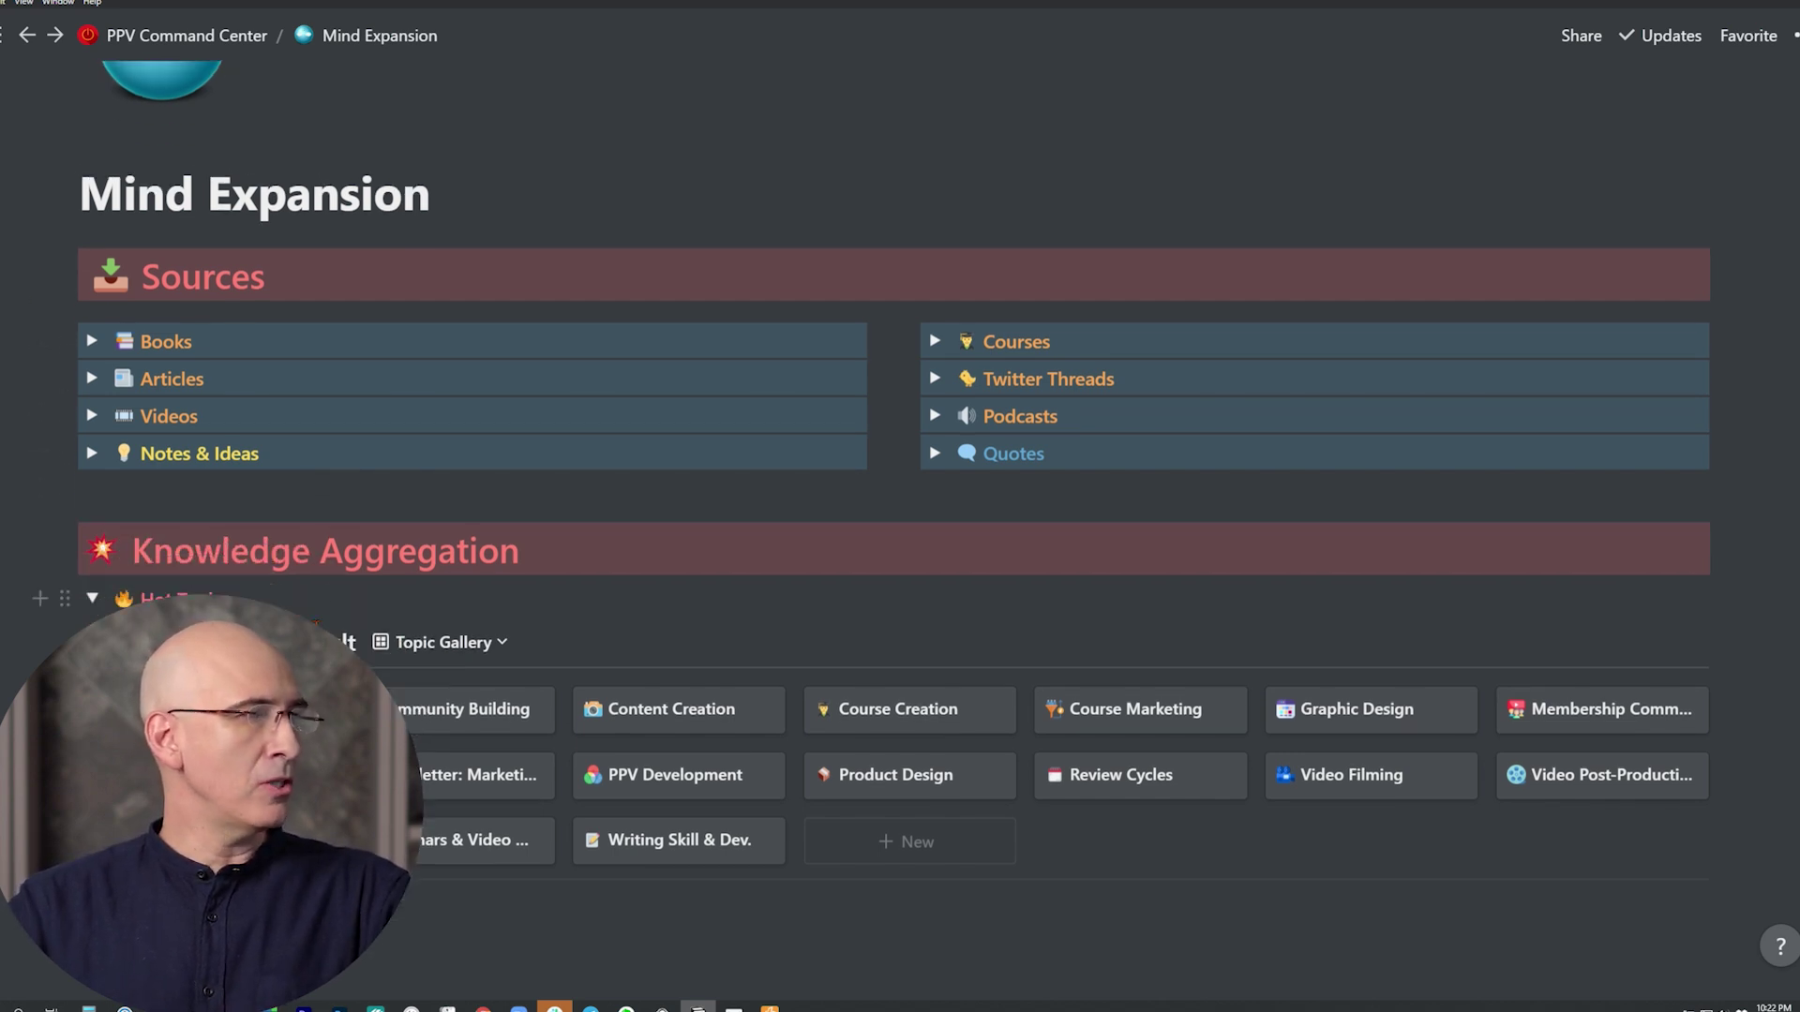
{"action": "left_click", "coordinate": [164, 598]}
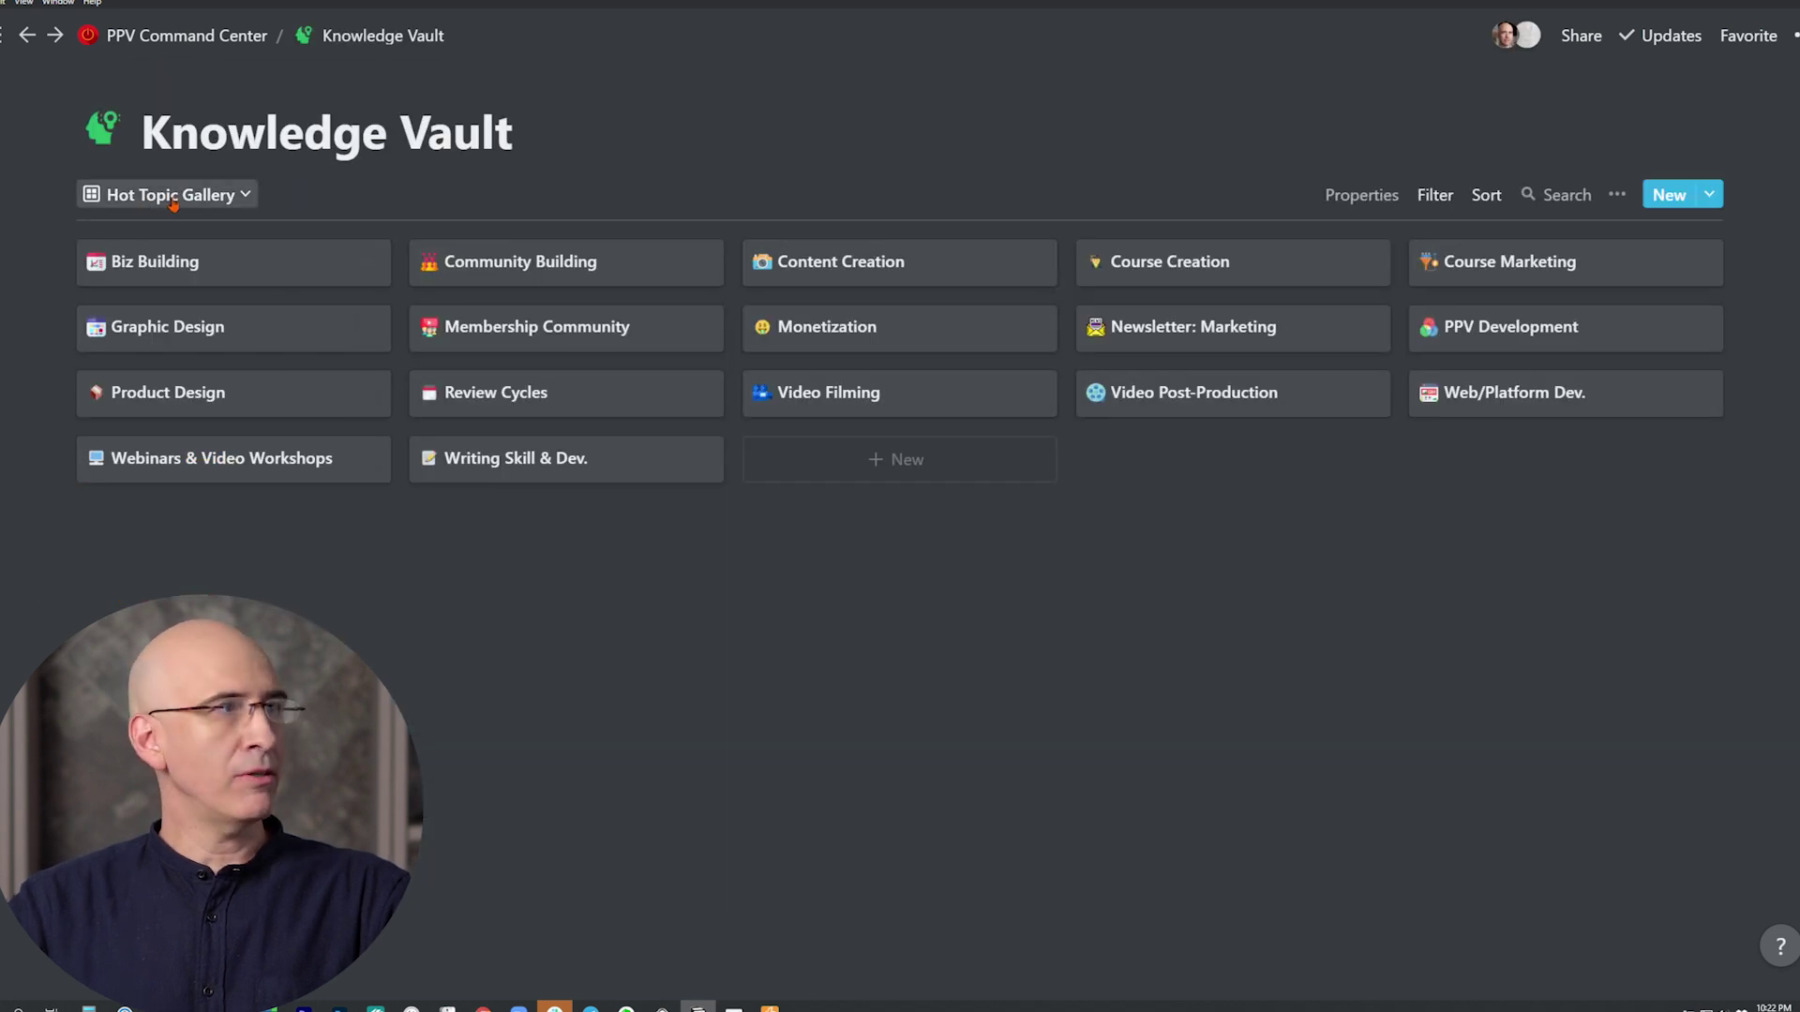
{"action": "left_click", "coordinate": [234, 193]}
{"action": "left_click", "coordinate": [150, 315]}
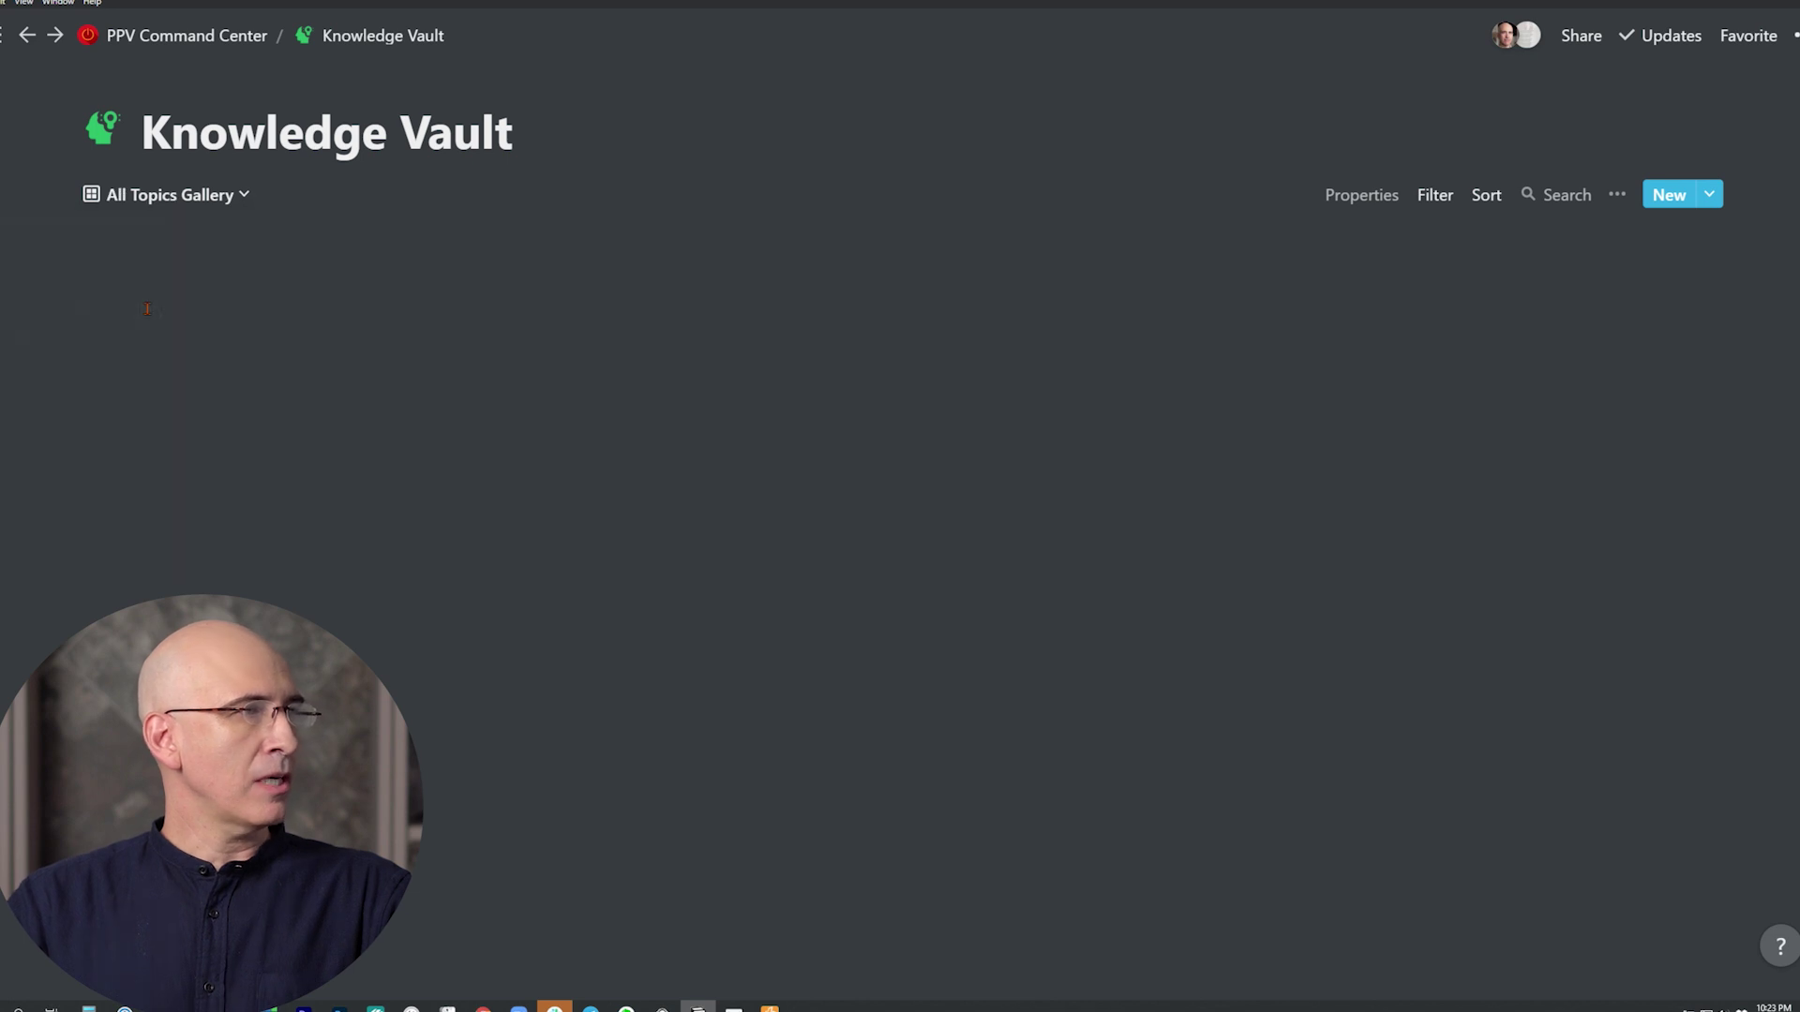
Preview the Biz Building topic from the gallery
{"action": "scroll", "coordinate": [543, 600], "scroll_direction": "down", "scroll_amount": 2}
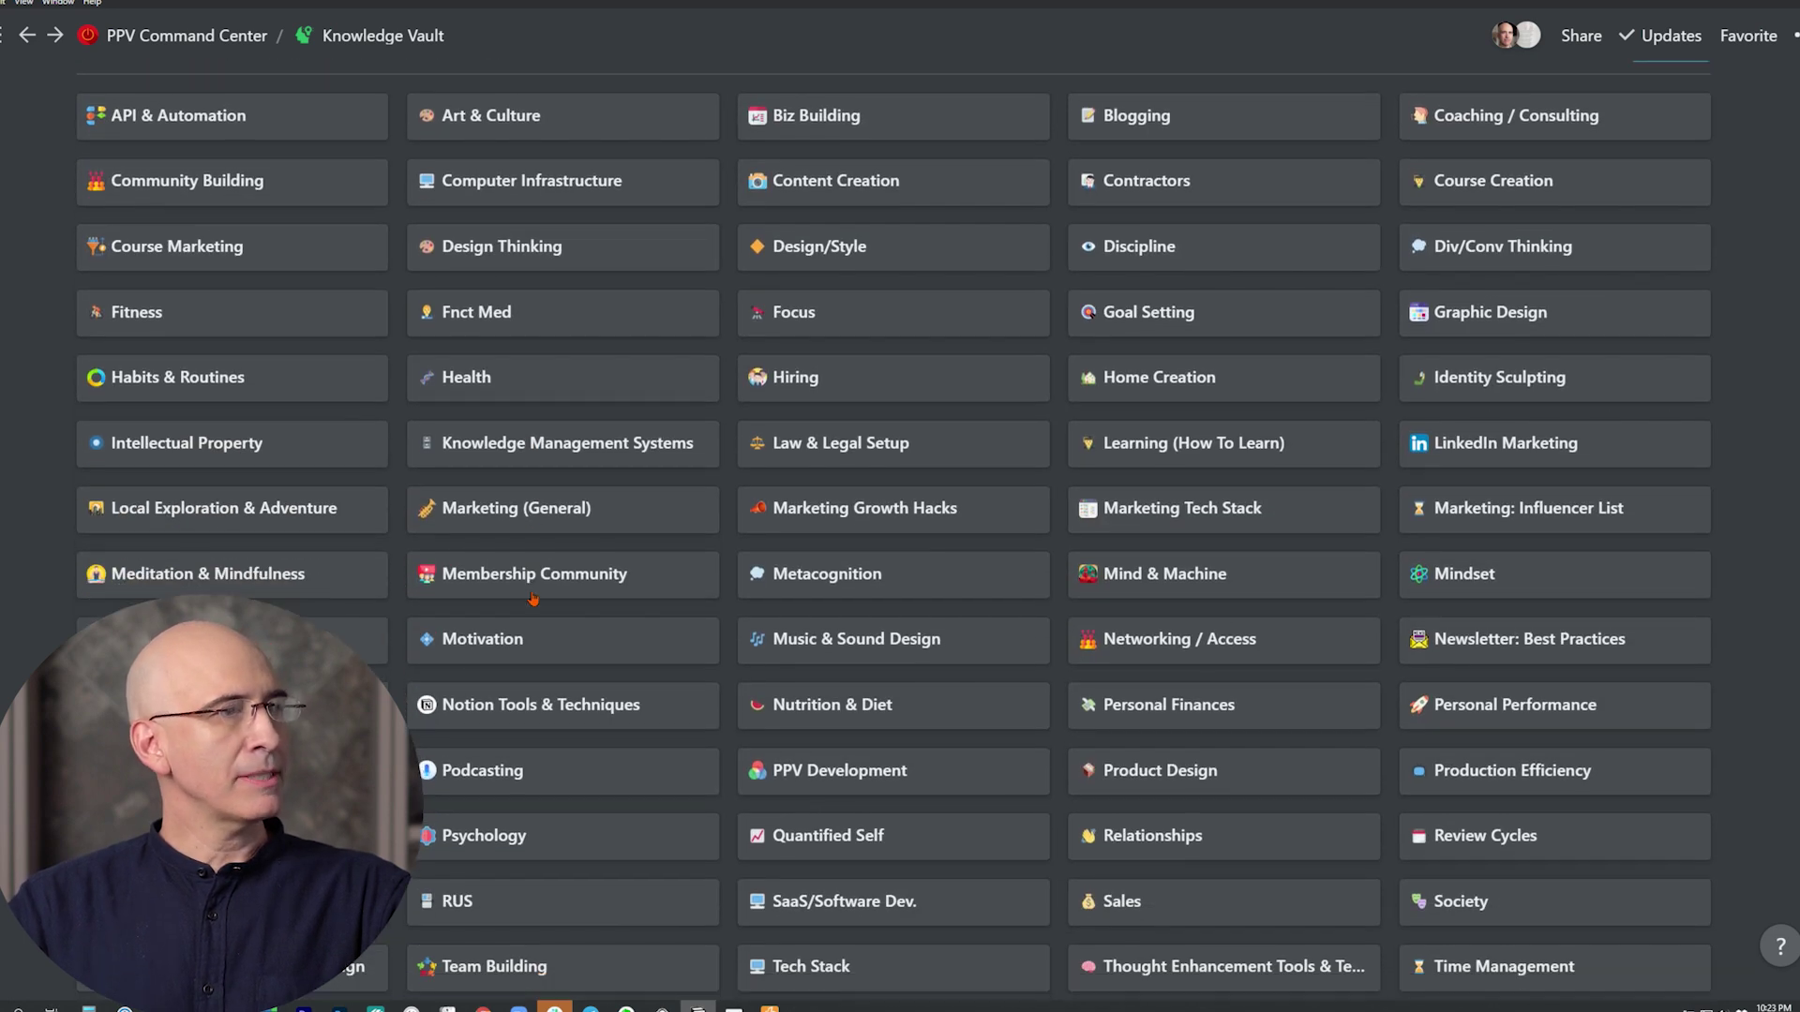
{"action": "scroll", "coordinate": [532, 598], "scroll_direction": "up", "scroll_amount": 2}
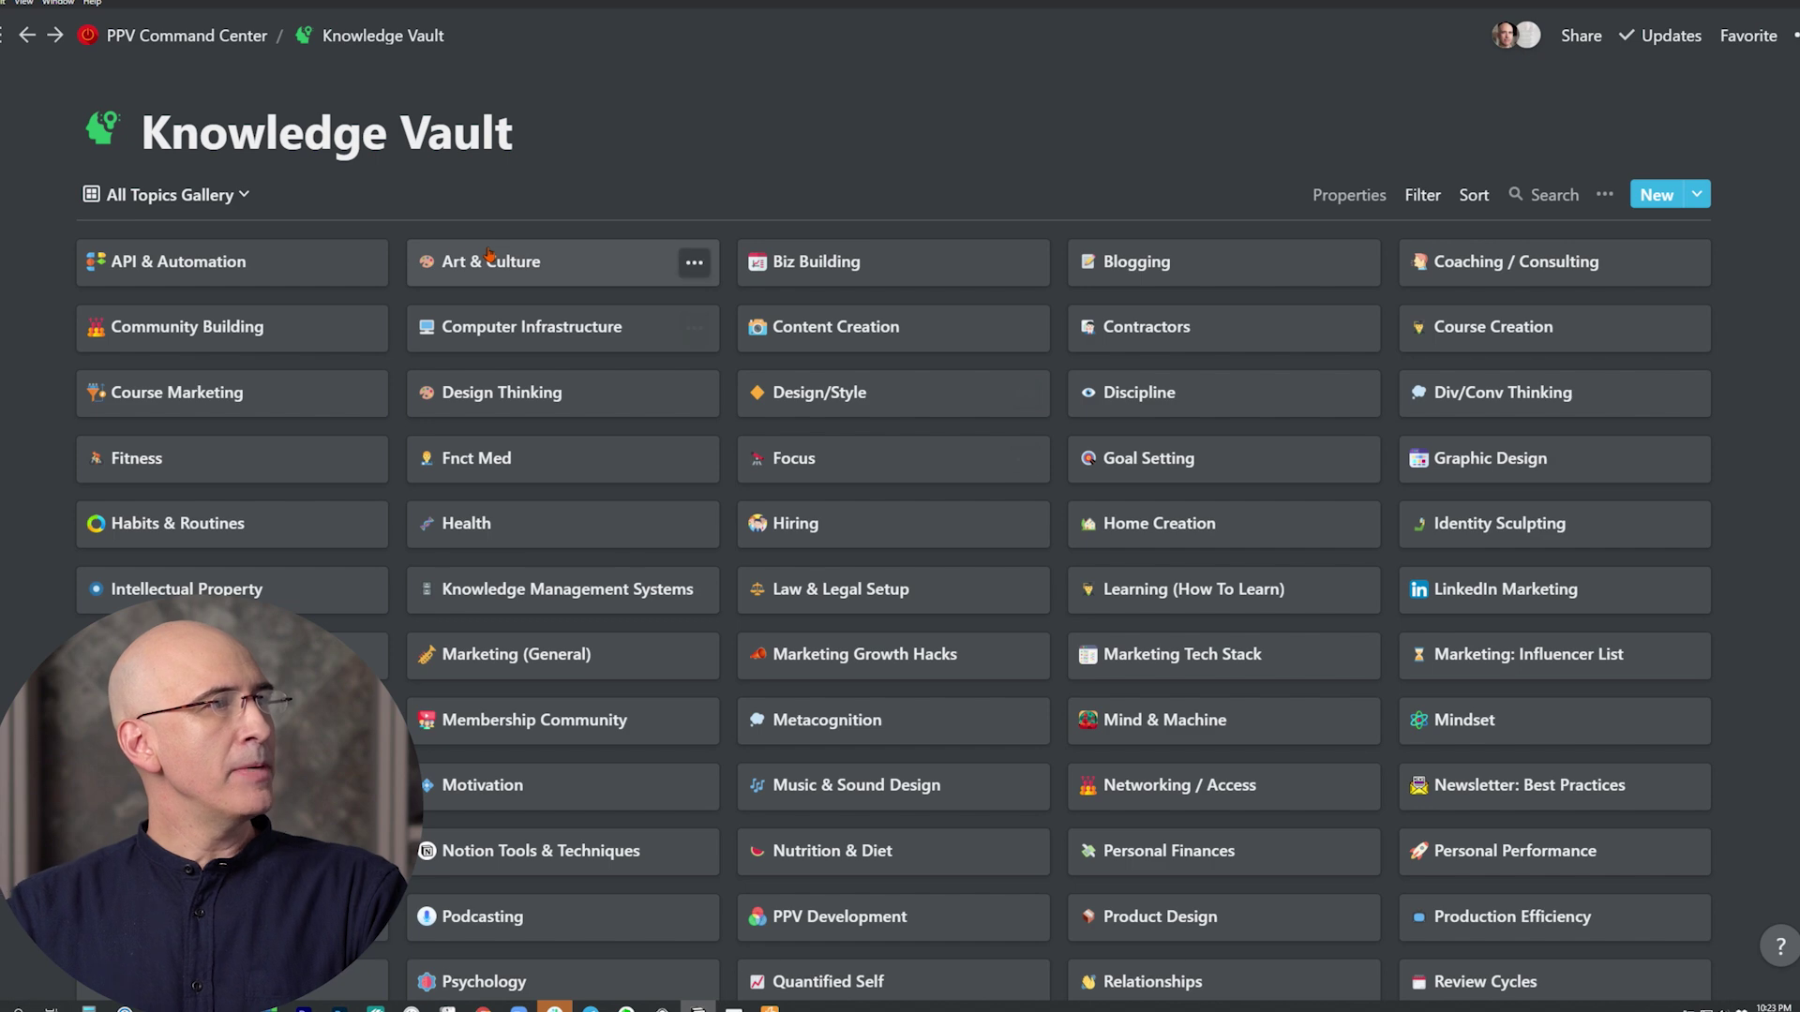
{"action": "left_click", "coordinate": [885, 279]}
{"action": "scroll", "coordinate": [889, 279], "scroll_direction": "down", "scroll_amount": 2}
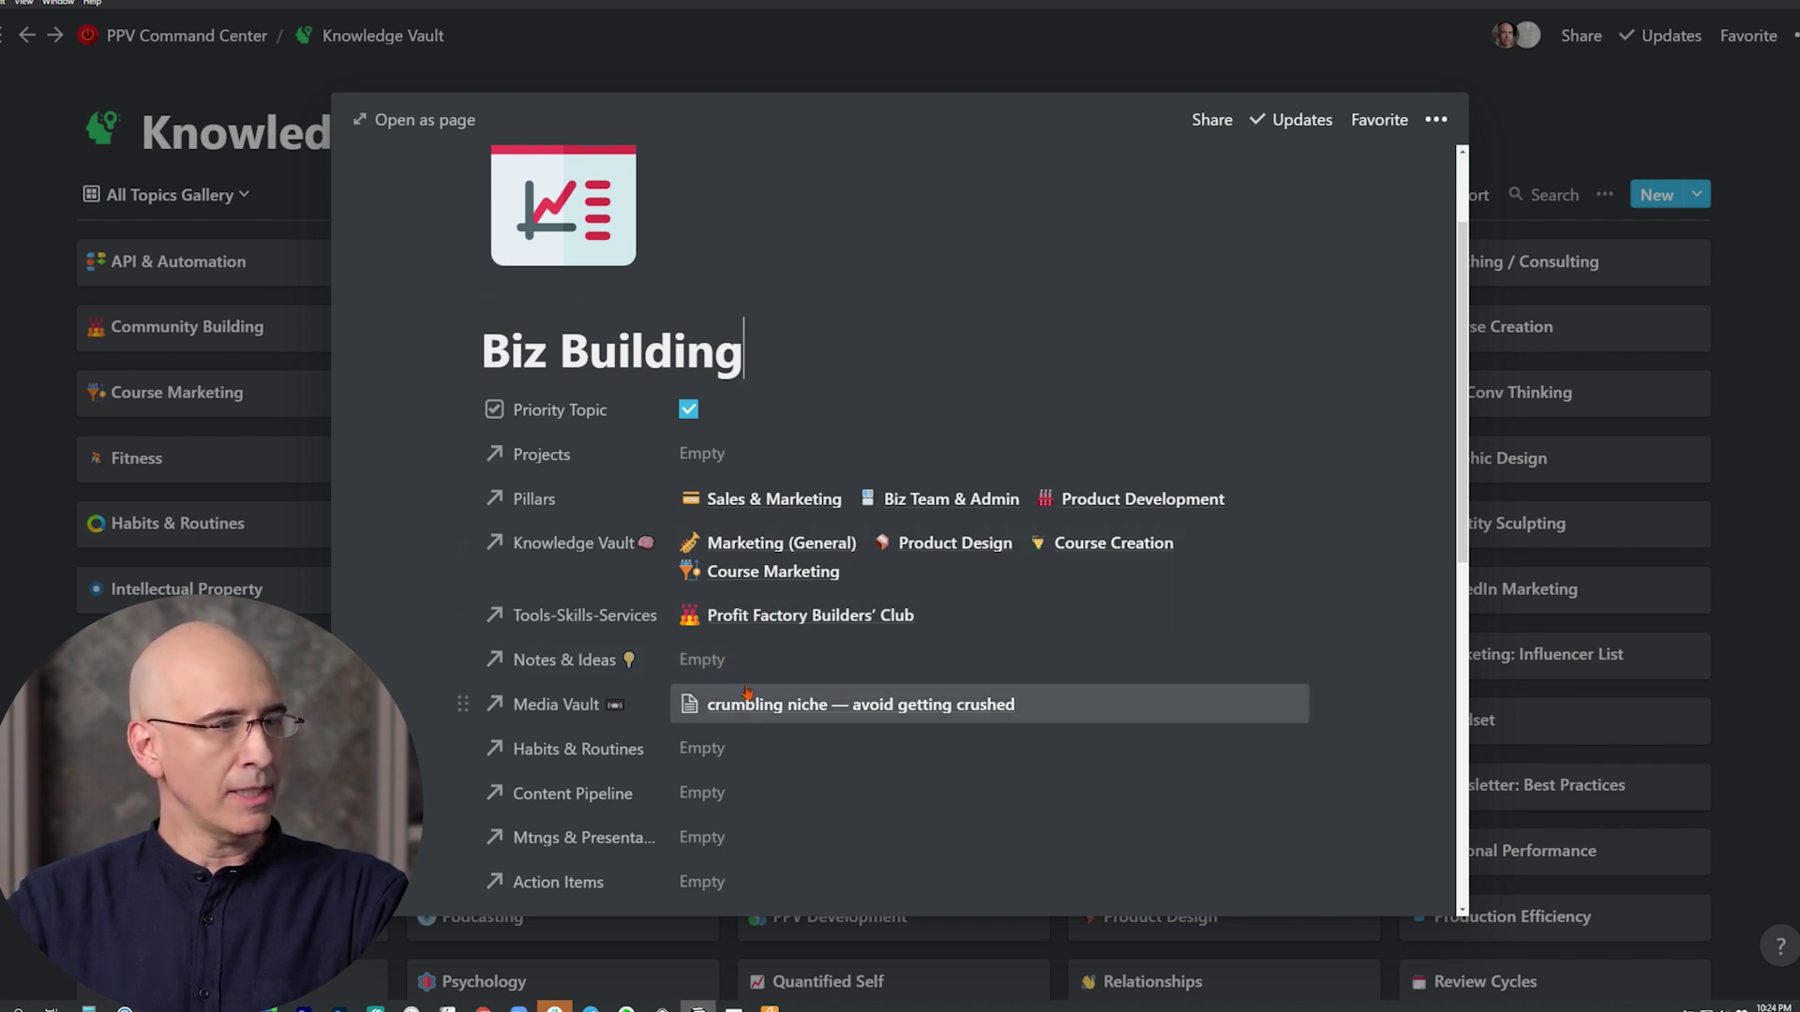
{"action": "scroll", "coordinate": [747, 694], "scroll_direction": "down", "scroll_amount": 1}
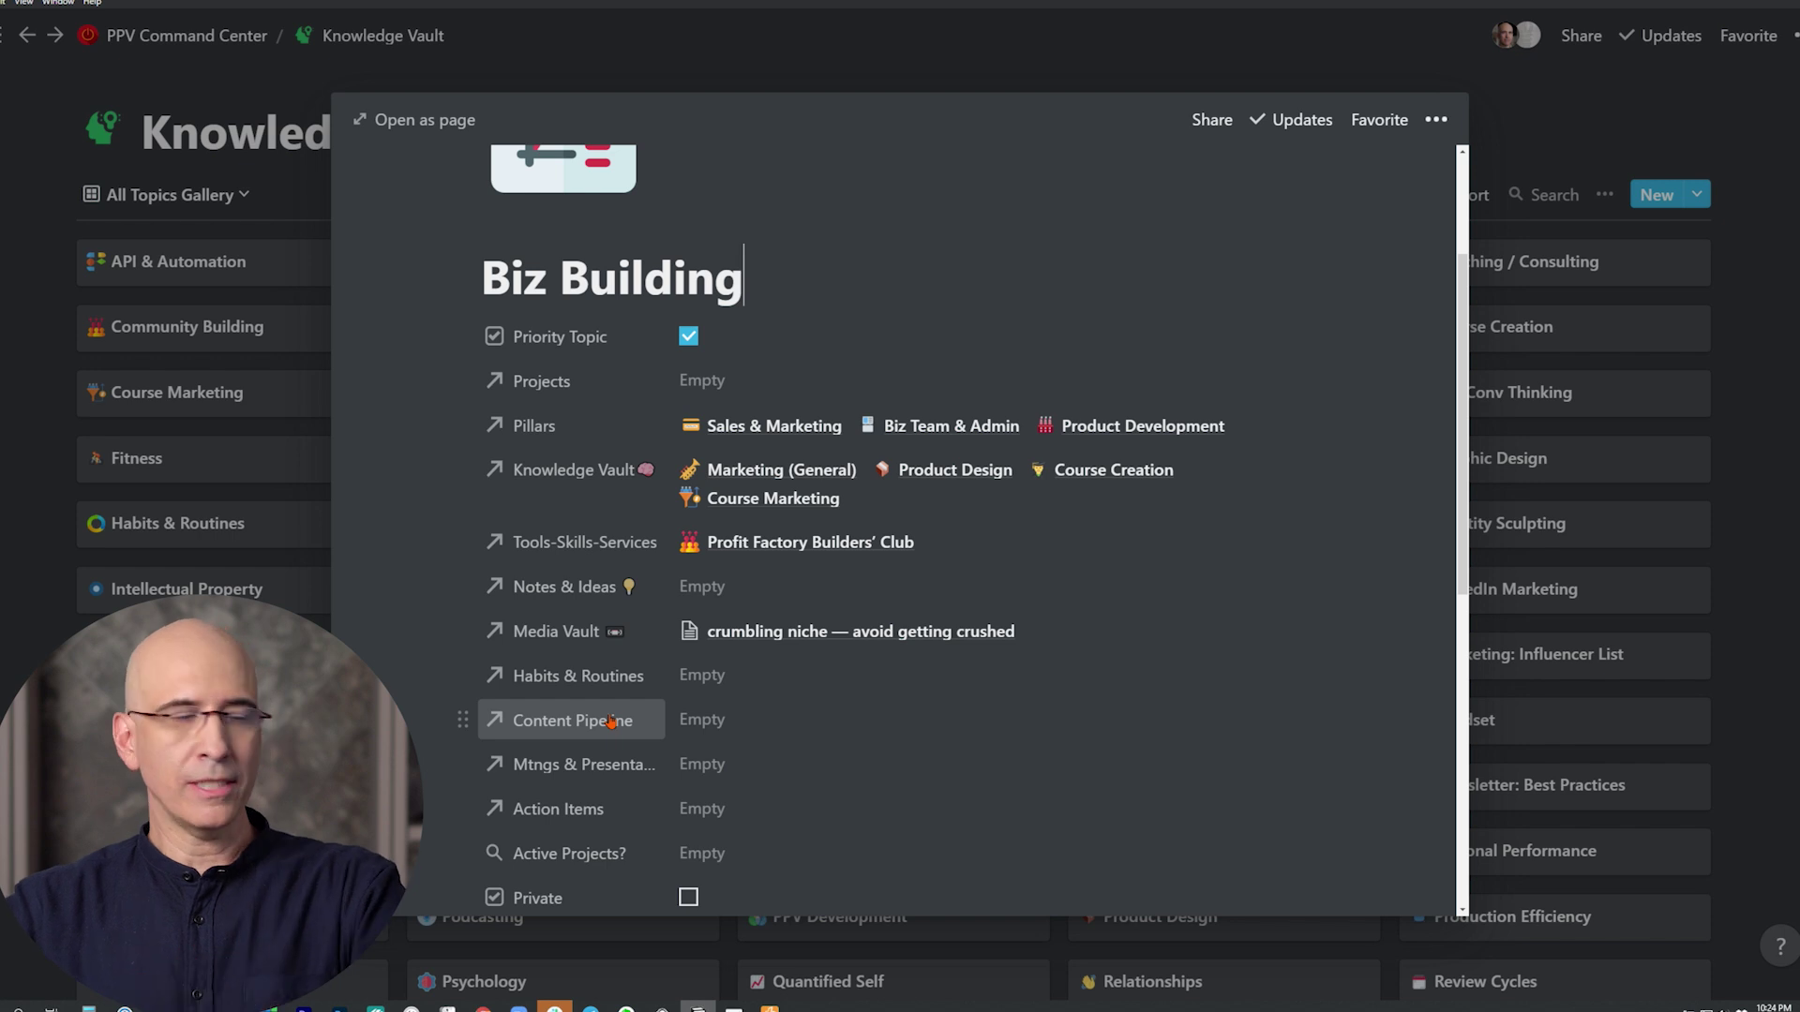
{"action": "scroll", "coordinate": [610, 721], "scroll_direction": "down", "scroll_amount": 1}
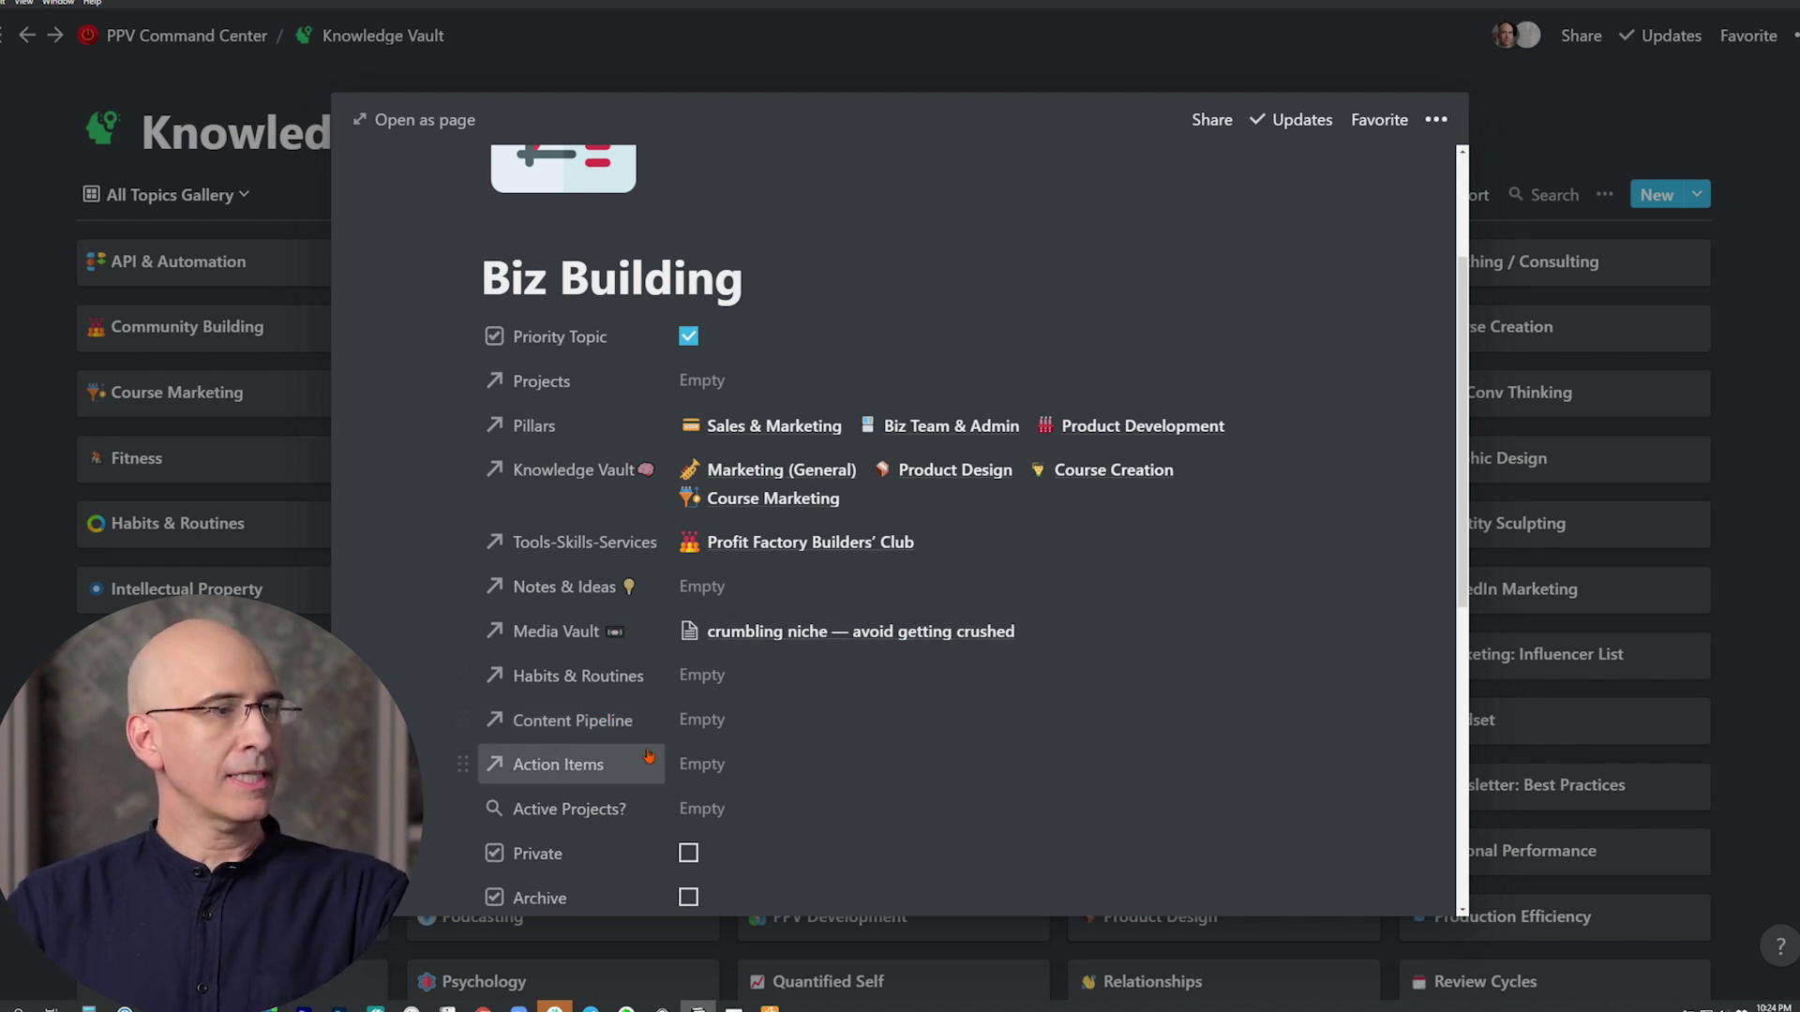
{"action": "scroll", "coordinate": [488, 684], "scroll_direction": "up", "scroll_amount": 3}
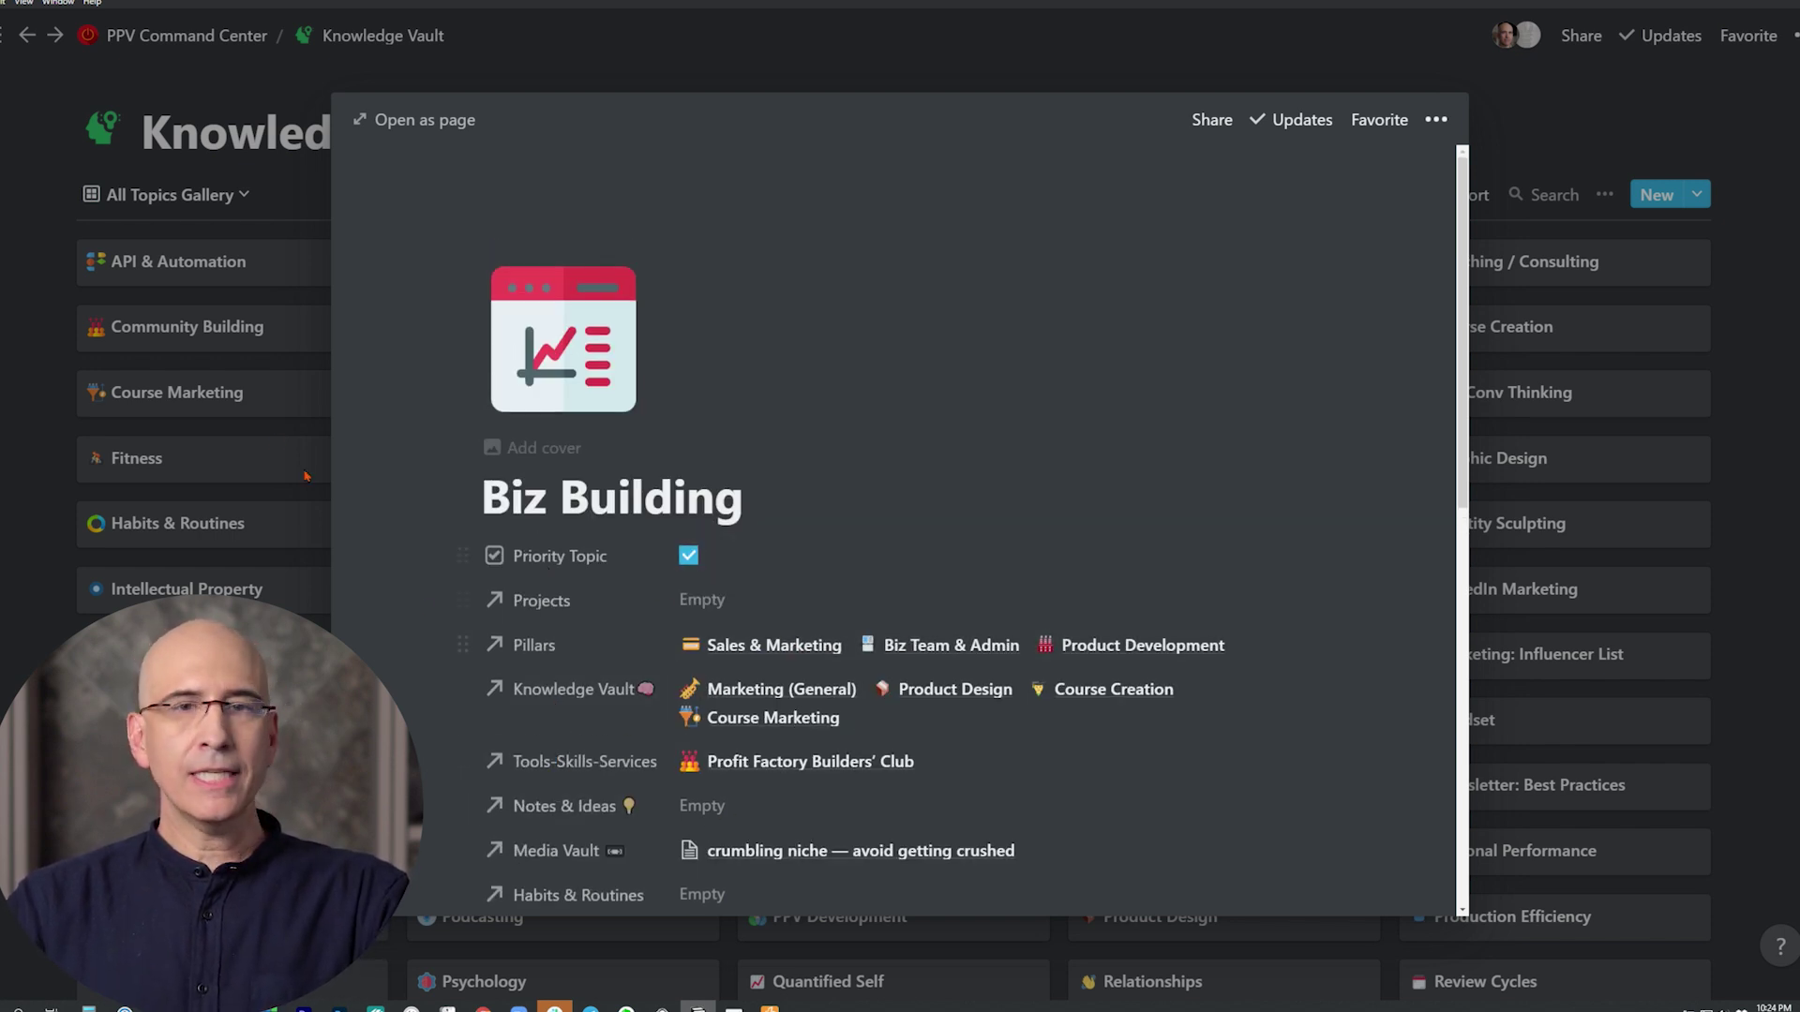
{"action": "left_click", "coordinate": [45, 348]}
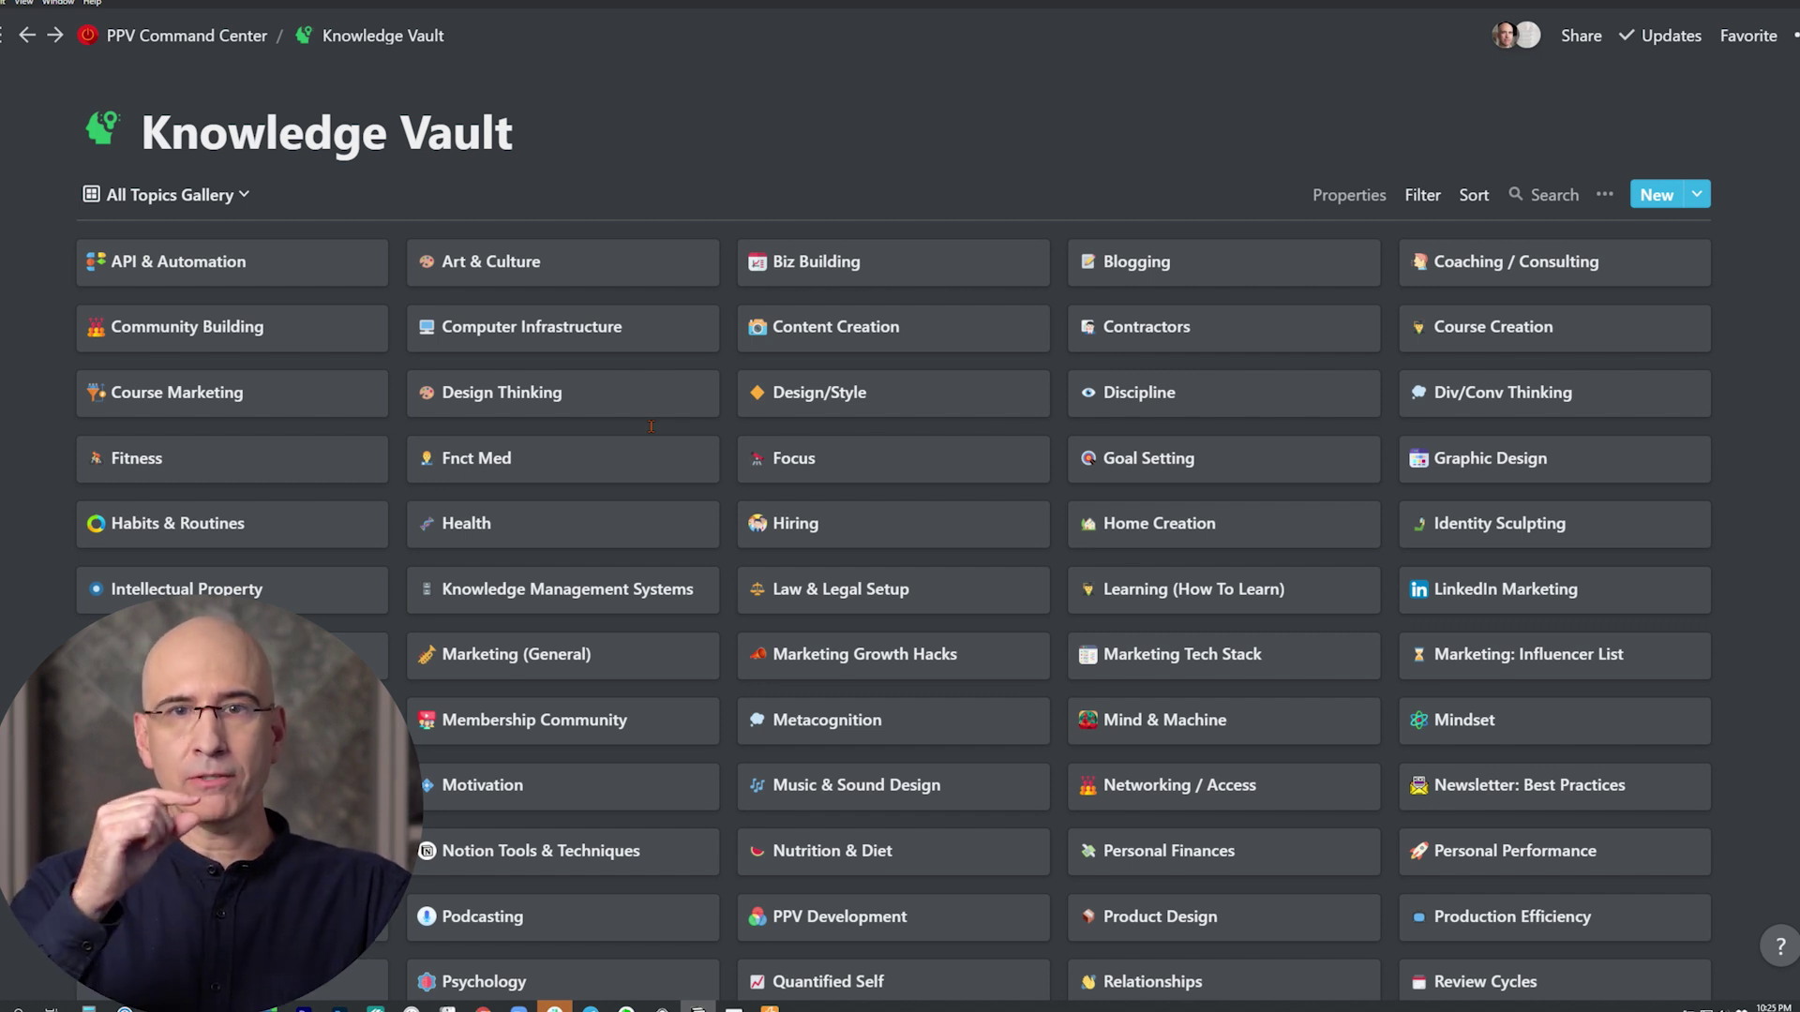
{"action": "left_click", "coordinate": [1493, 395]}
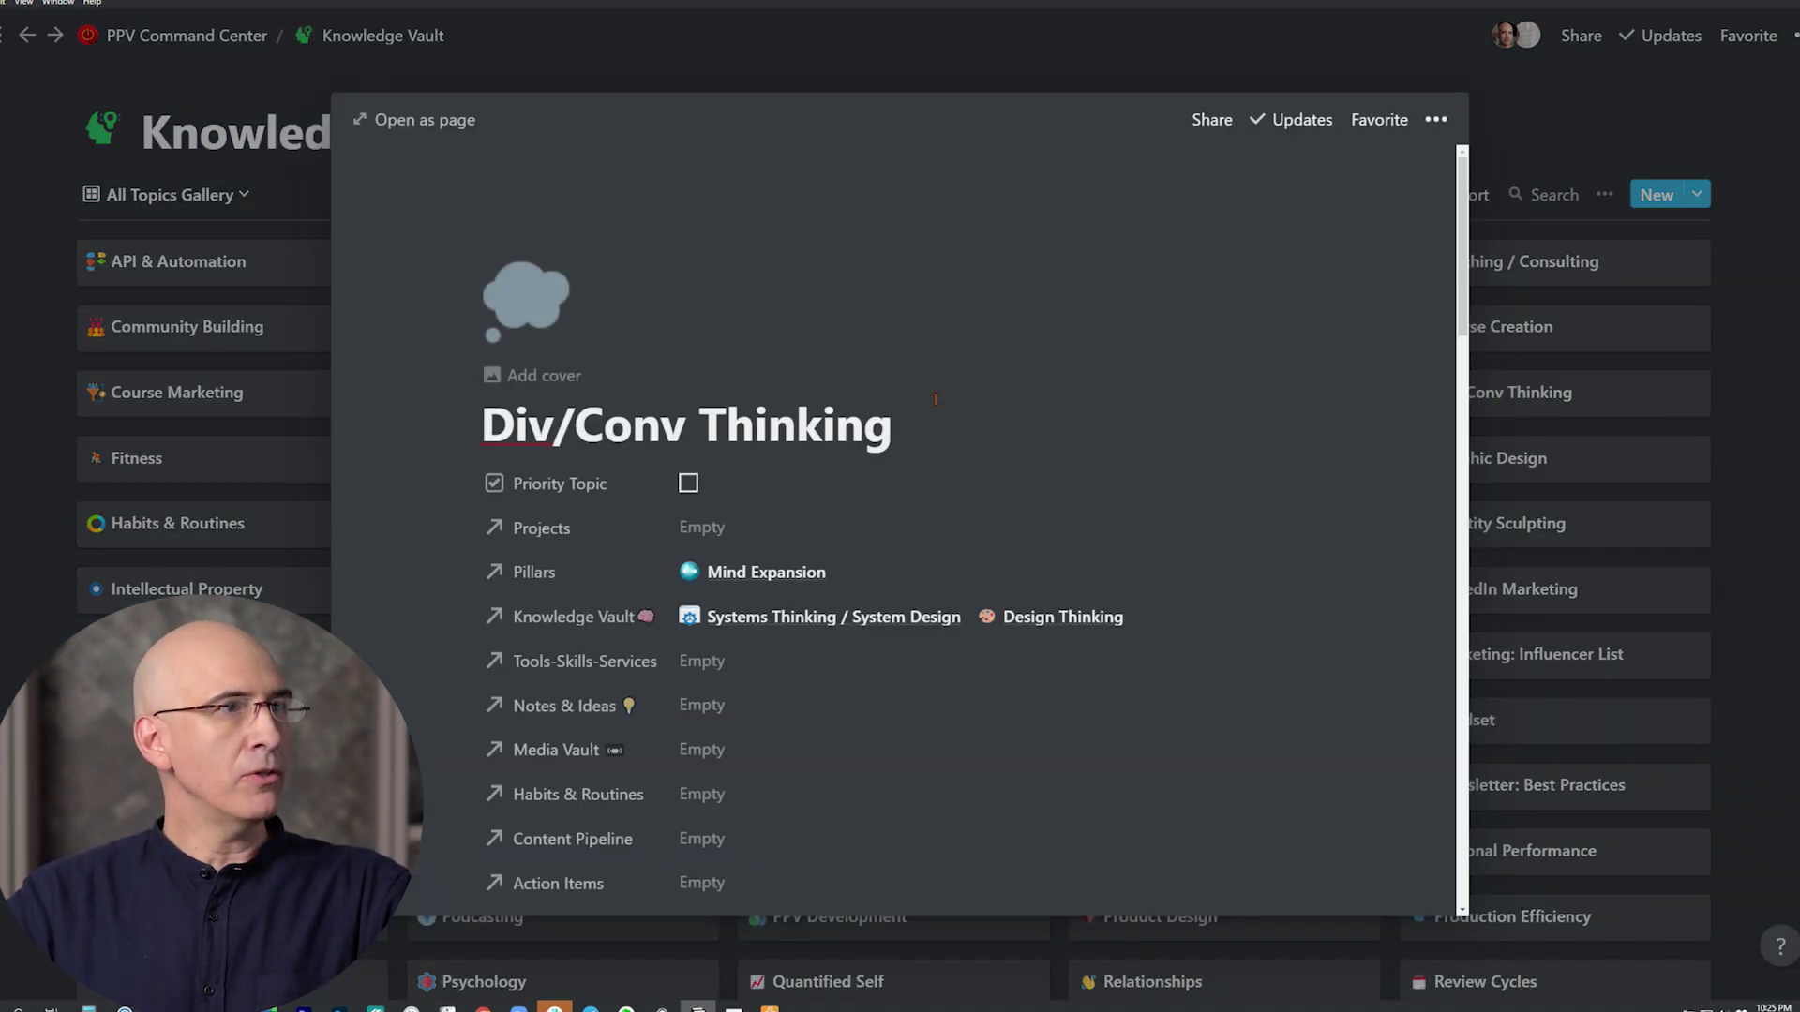
{"action": "scroll", "coordinate": [935, 400], "scroll_direction": "down", "scroll_amount": 15}
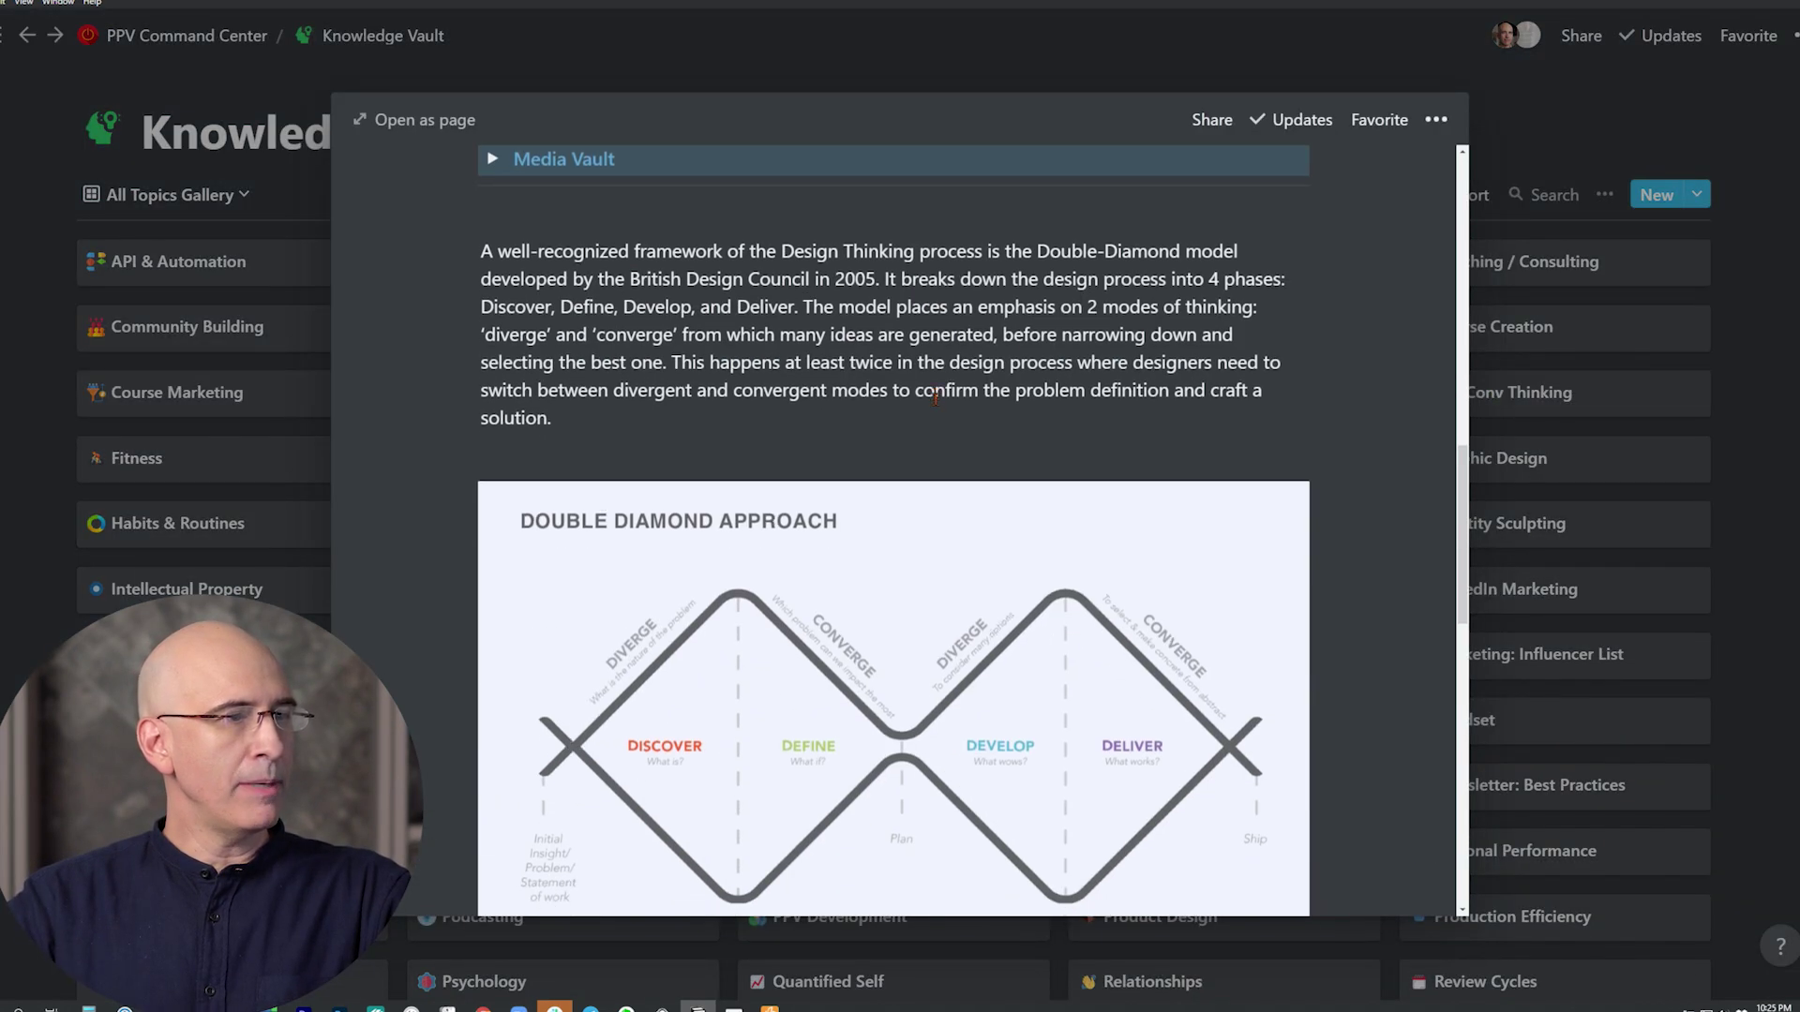
{"action": "scroll", "coordinate": [936, 405], "scroll_direction": "down", "scroll_amount": 9}
{"action": "scroll", "coordinate": [935, 403], "scroll_direction": "up", "scroll_amount": 12}
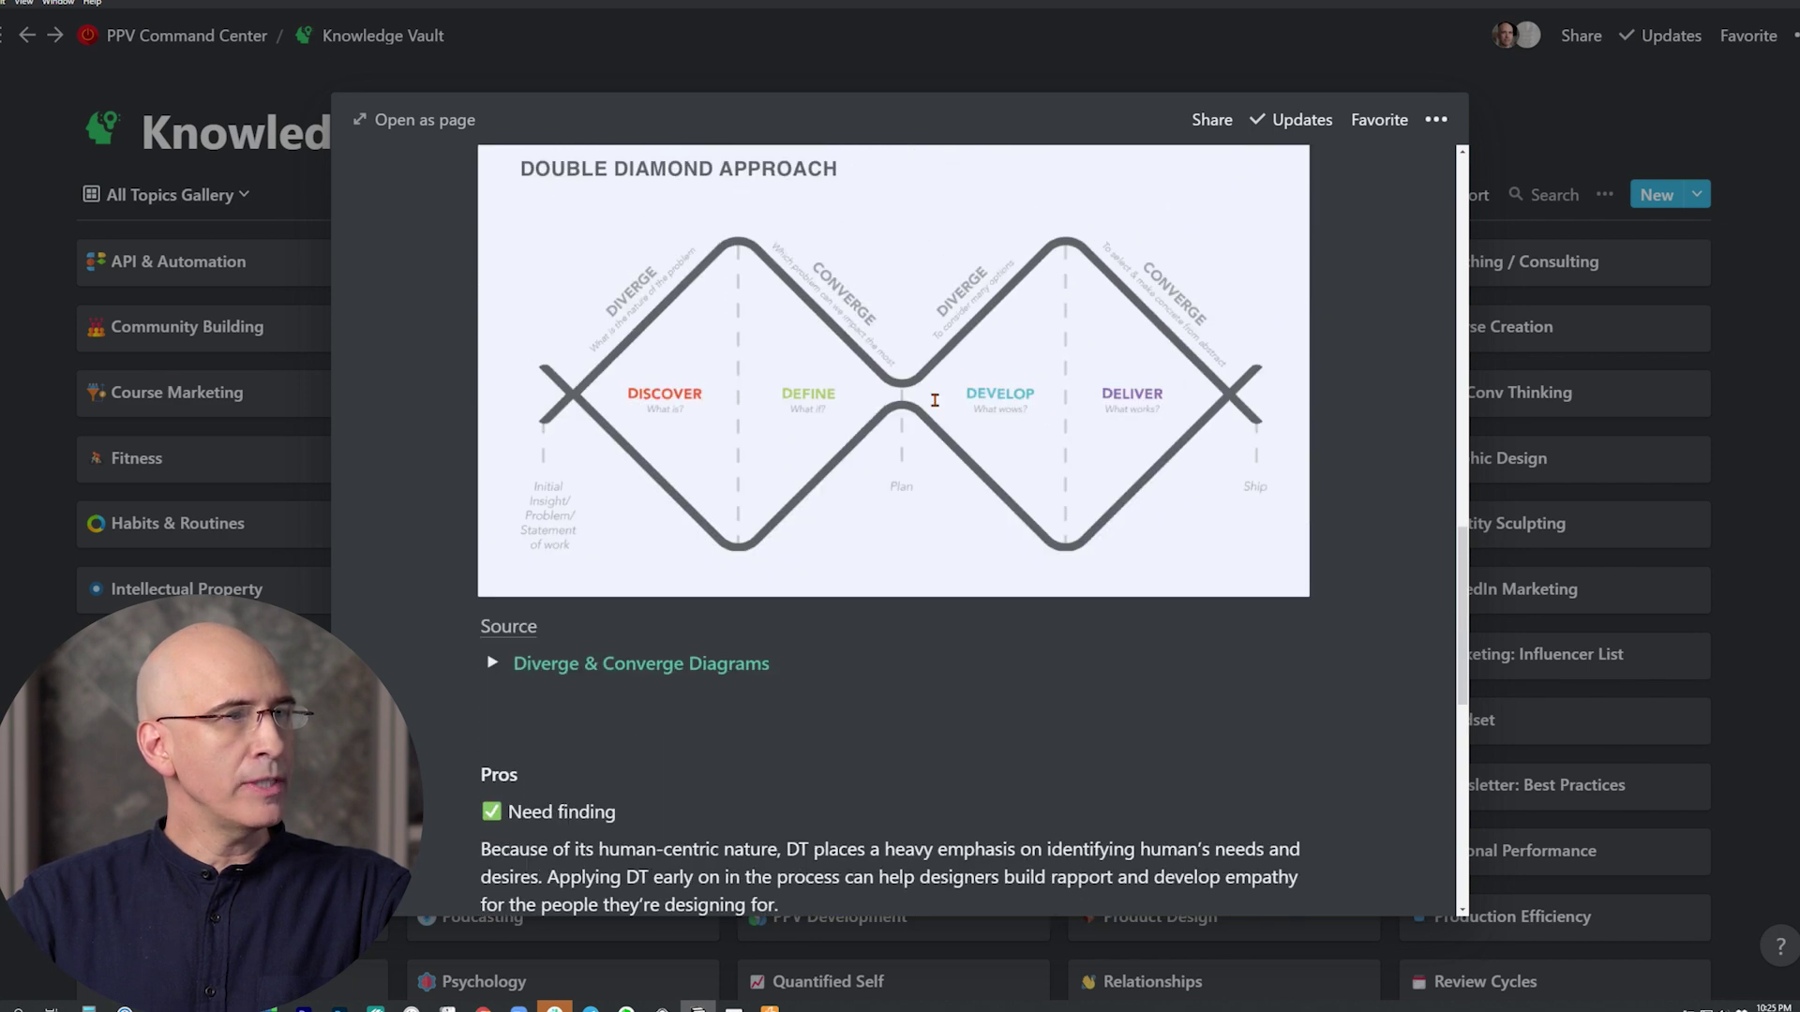
{"action": "scroll", "coordinate": [934, 400], "scroll_direction": "up", "scroll_amount": 3}
{"action": "left_click", "coordinate": [493, 347]}
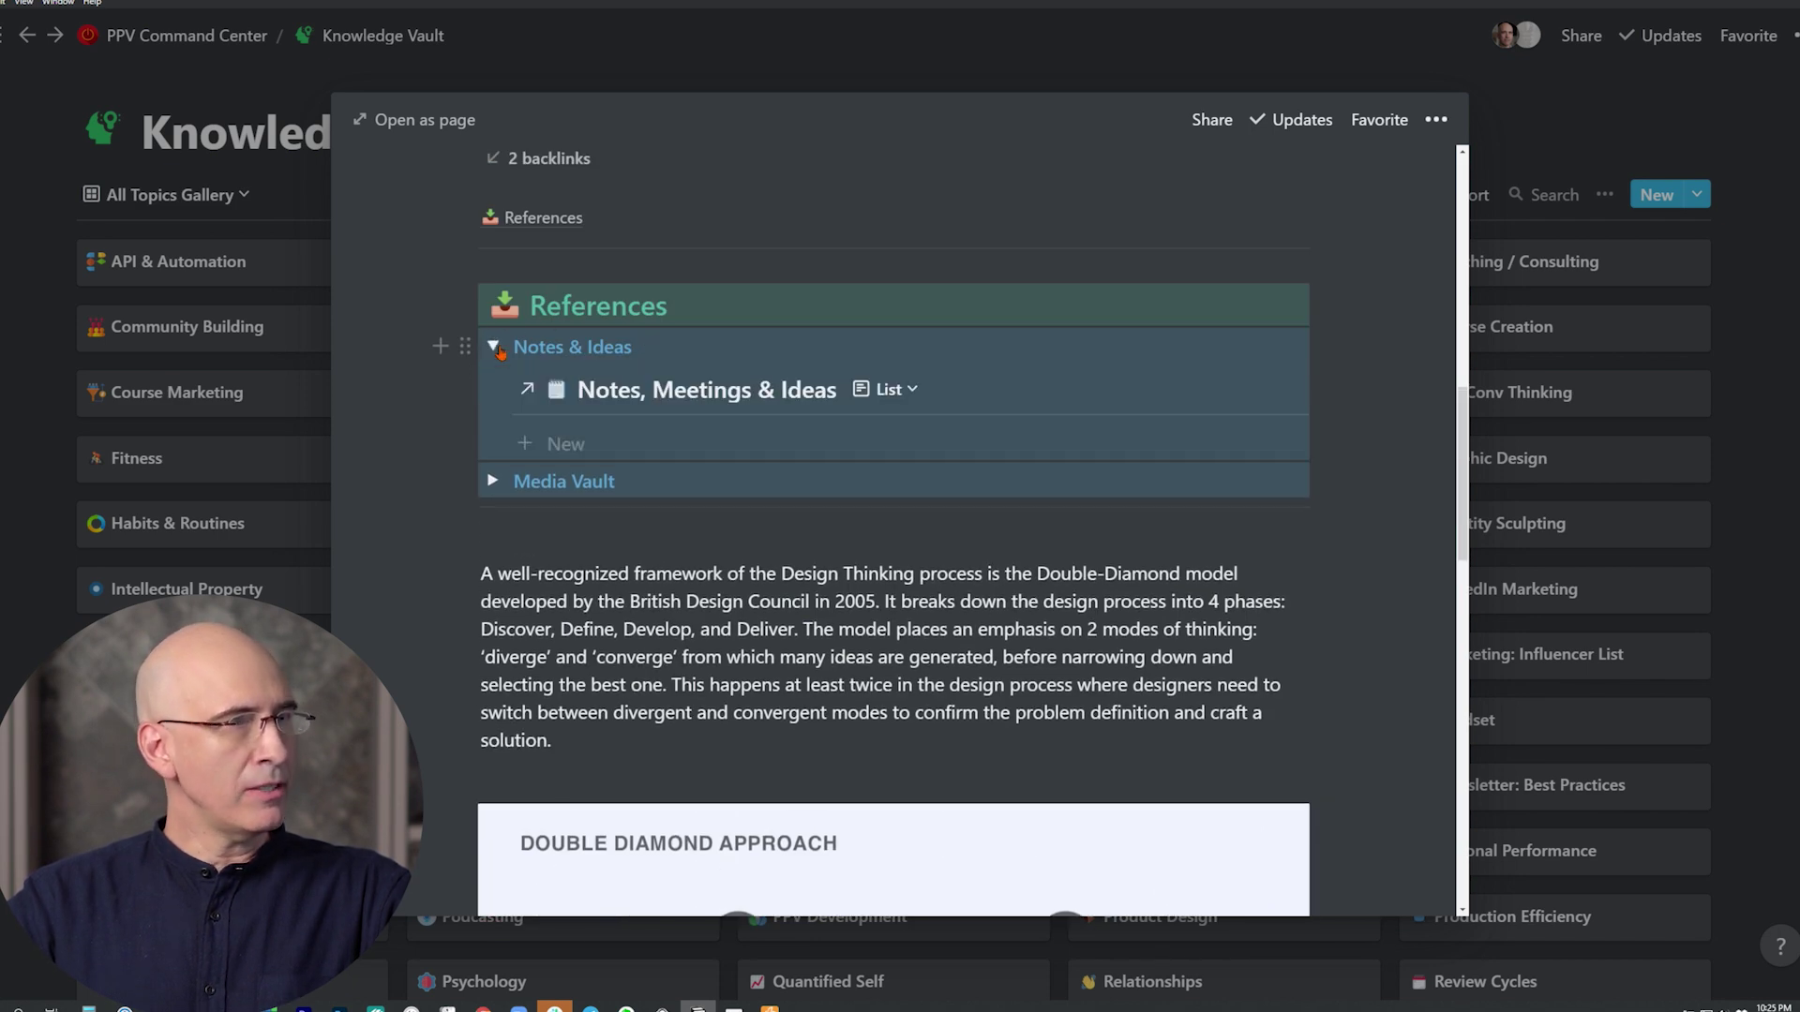
{"action": "left_click", "coordinate": [494, 348]}
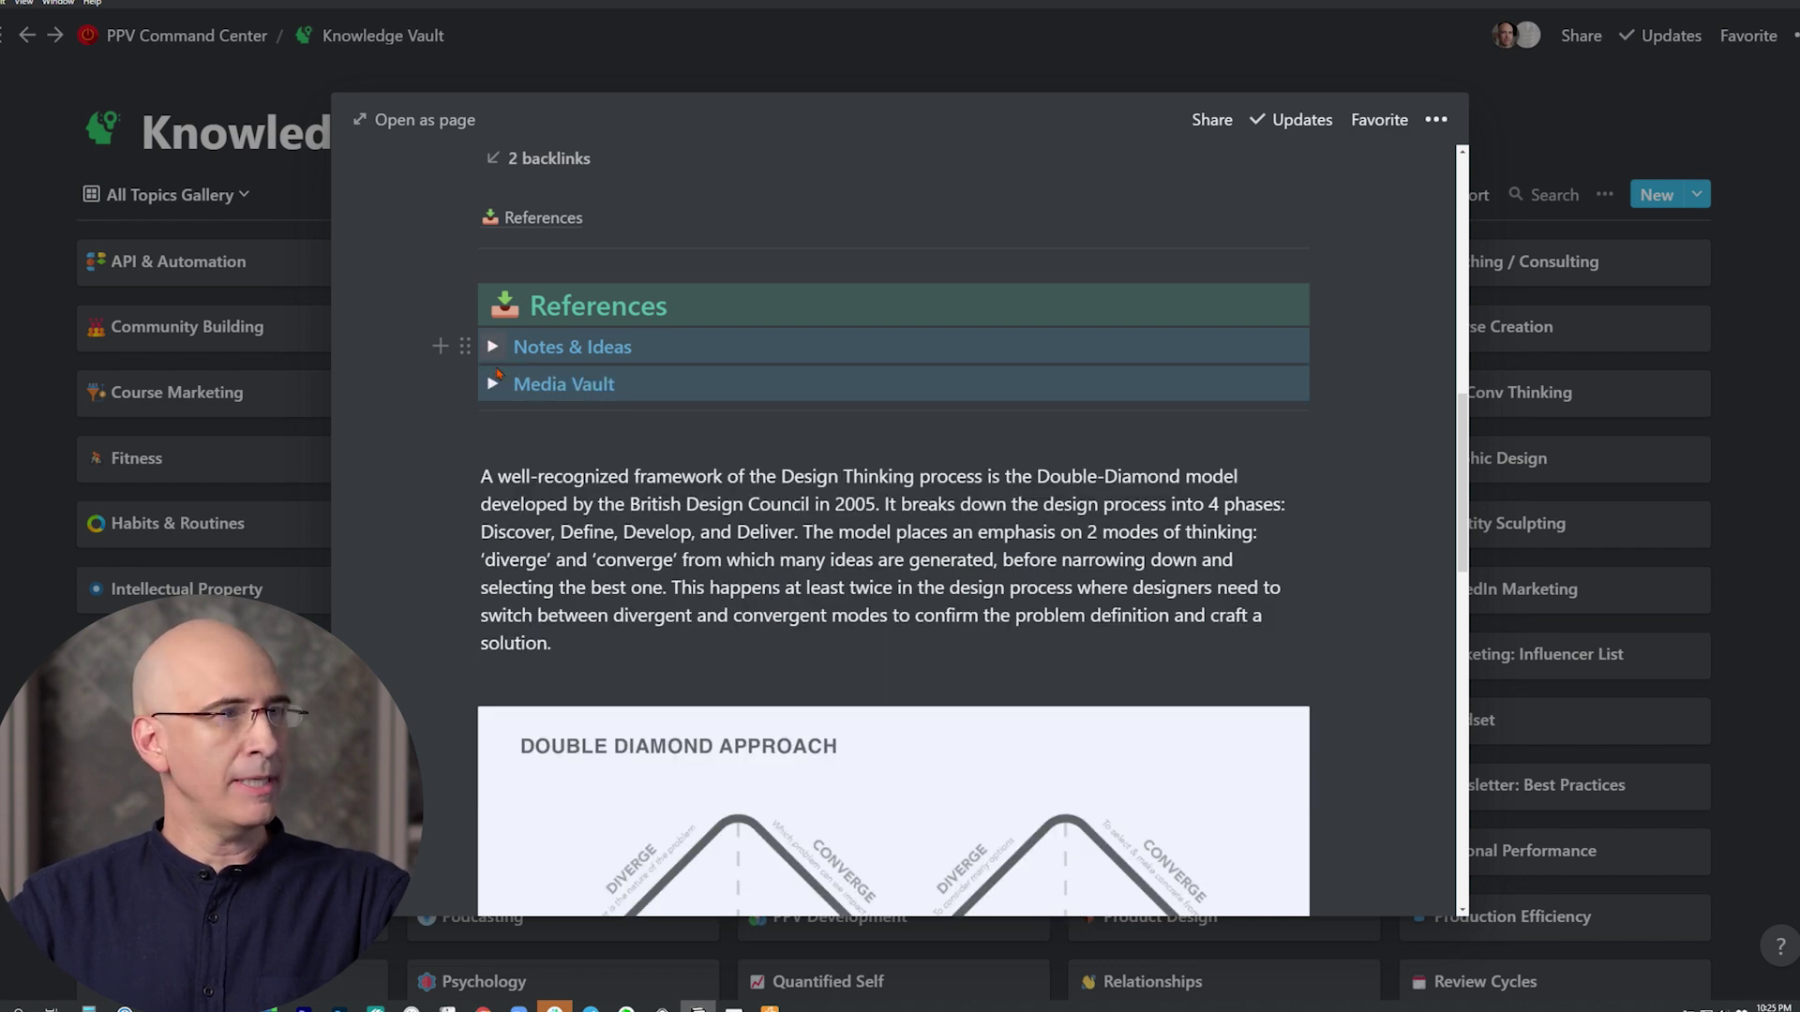
{"action": "left_click", "coordinate": [493, 384]}
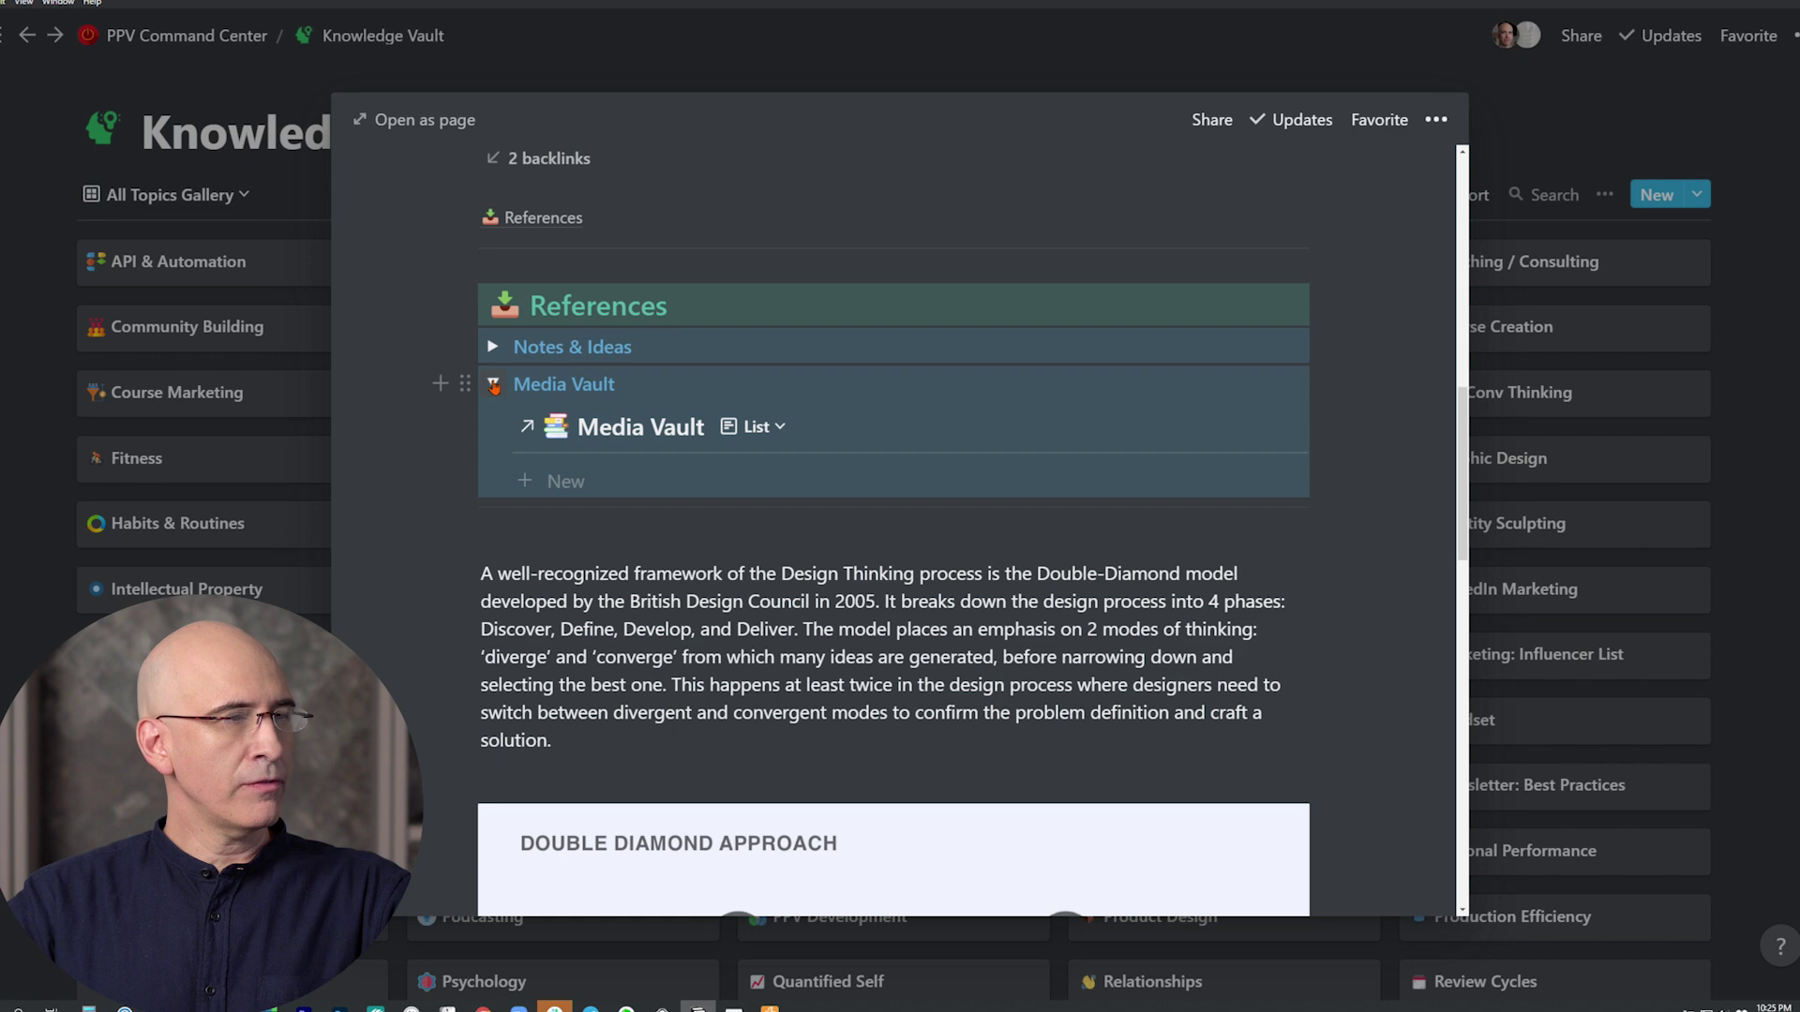
{"action": "left_click", "coordinate": [493, 384]}
{"action": "key", "text": "Escape"}
{"action": "scroll", "coordinate": [1026, 756], "scroll_direction": "down", "scroll_amount": 3}
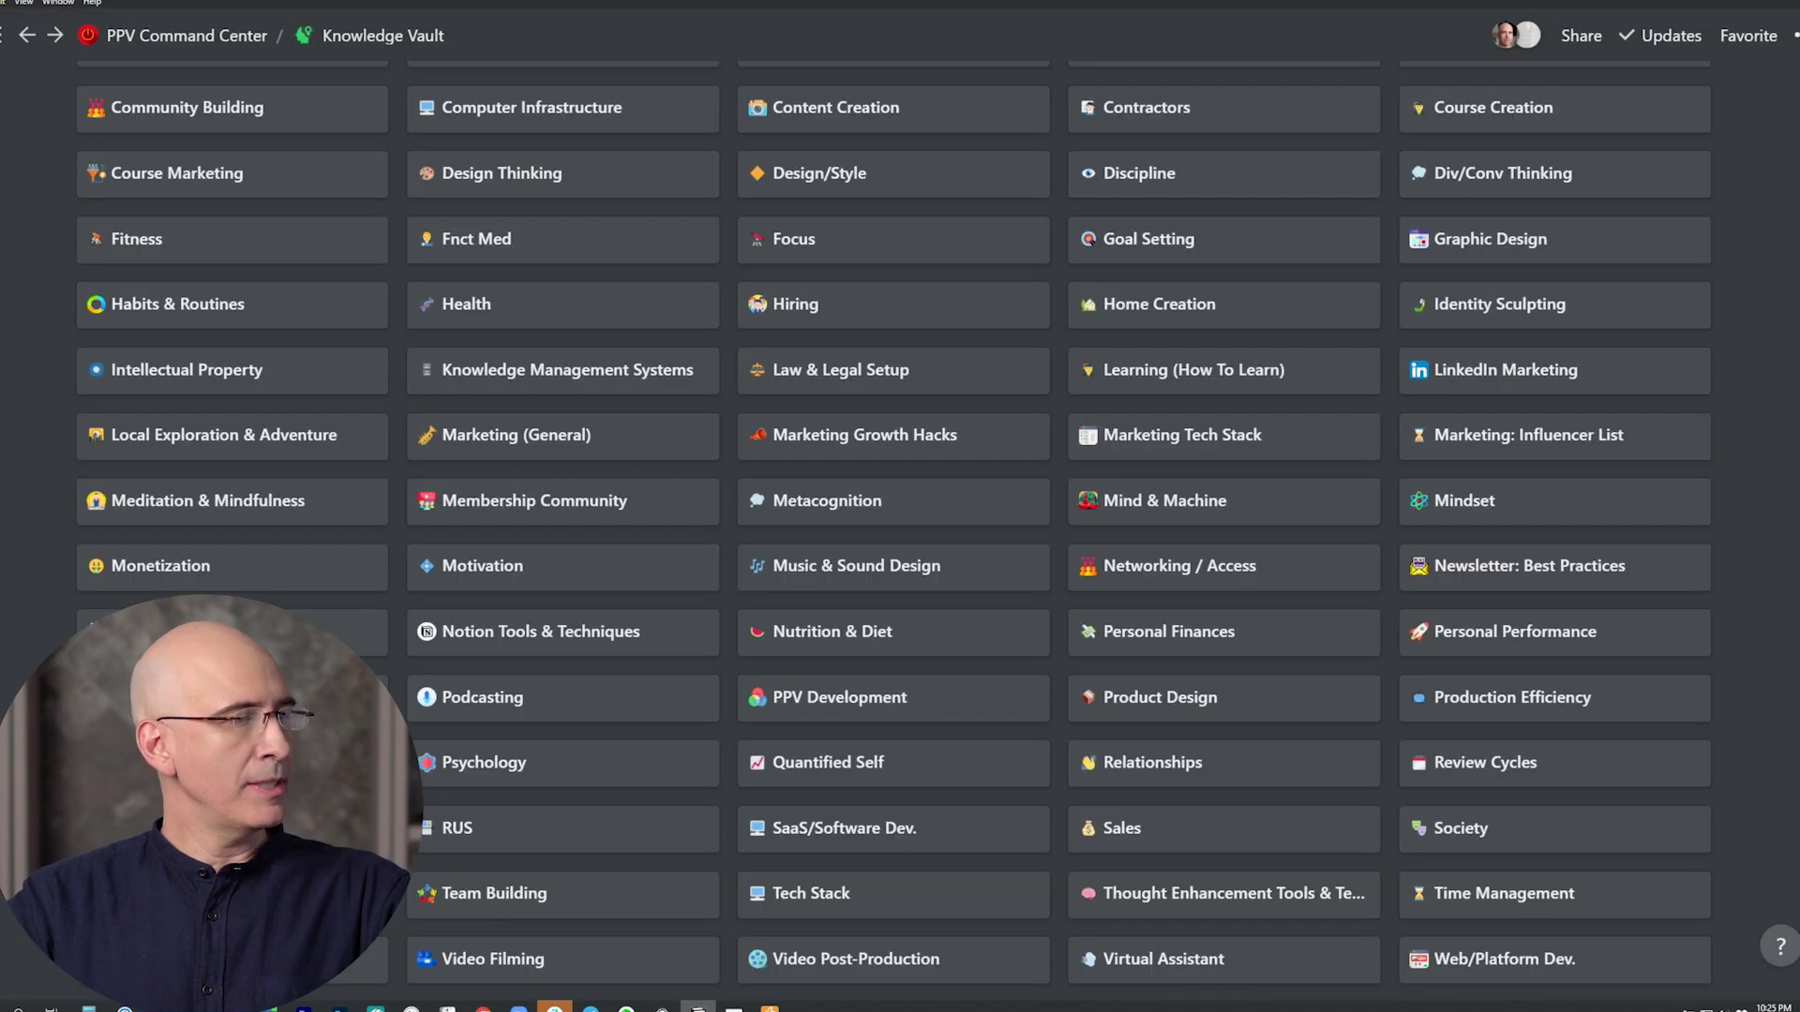
{"action": "left_click", "coordinate": [234, 893]}
Scroll to References and re-expand Notes & Ideas to list New Insight and Note 3
{"action": "scroll", "coordinate": [799, 576], "scroll_direction": "down", "scroll_amount": 3}
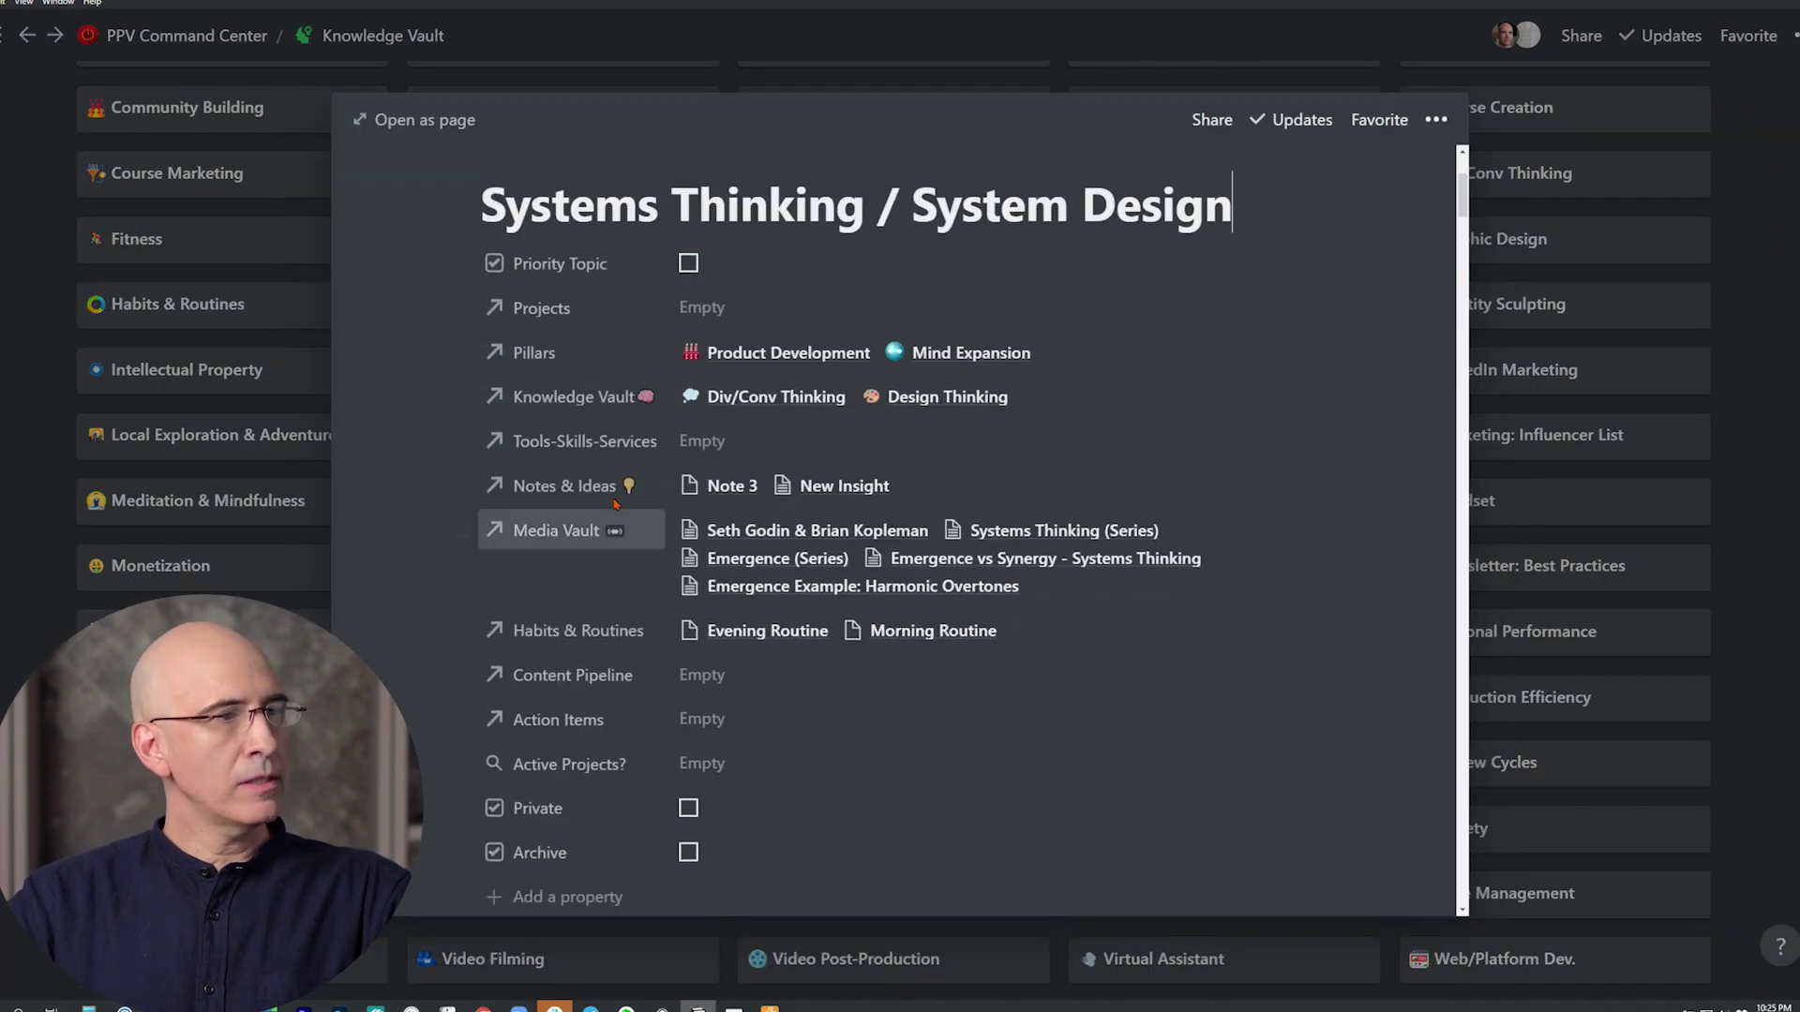
{"action": "scroll", "coordinate": [799, 575], "scroll_direction": "down", "scroll_amount": 5}
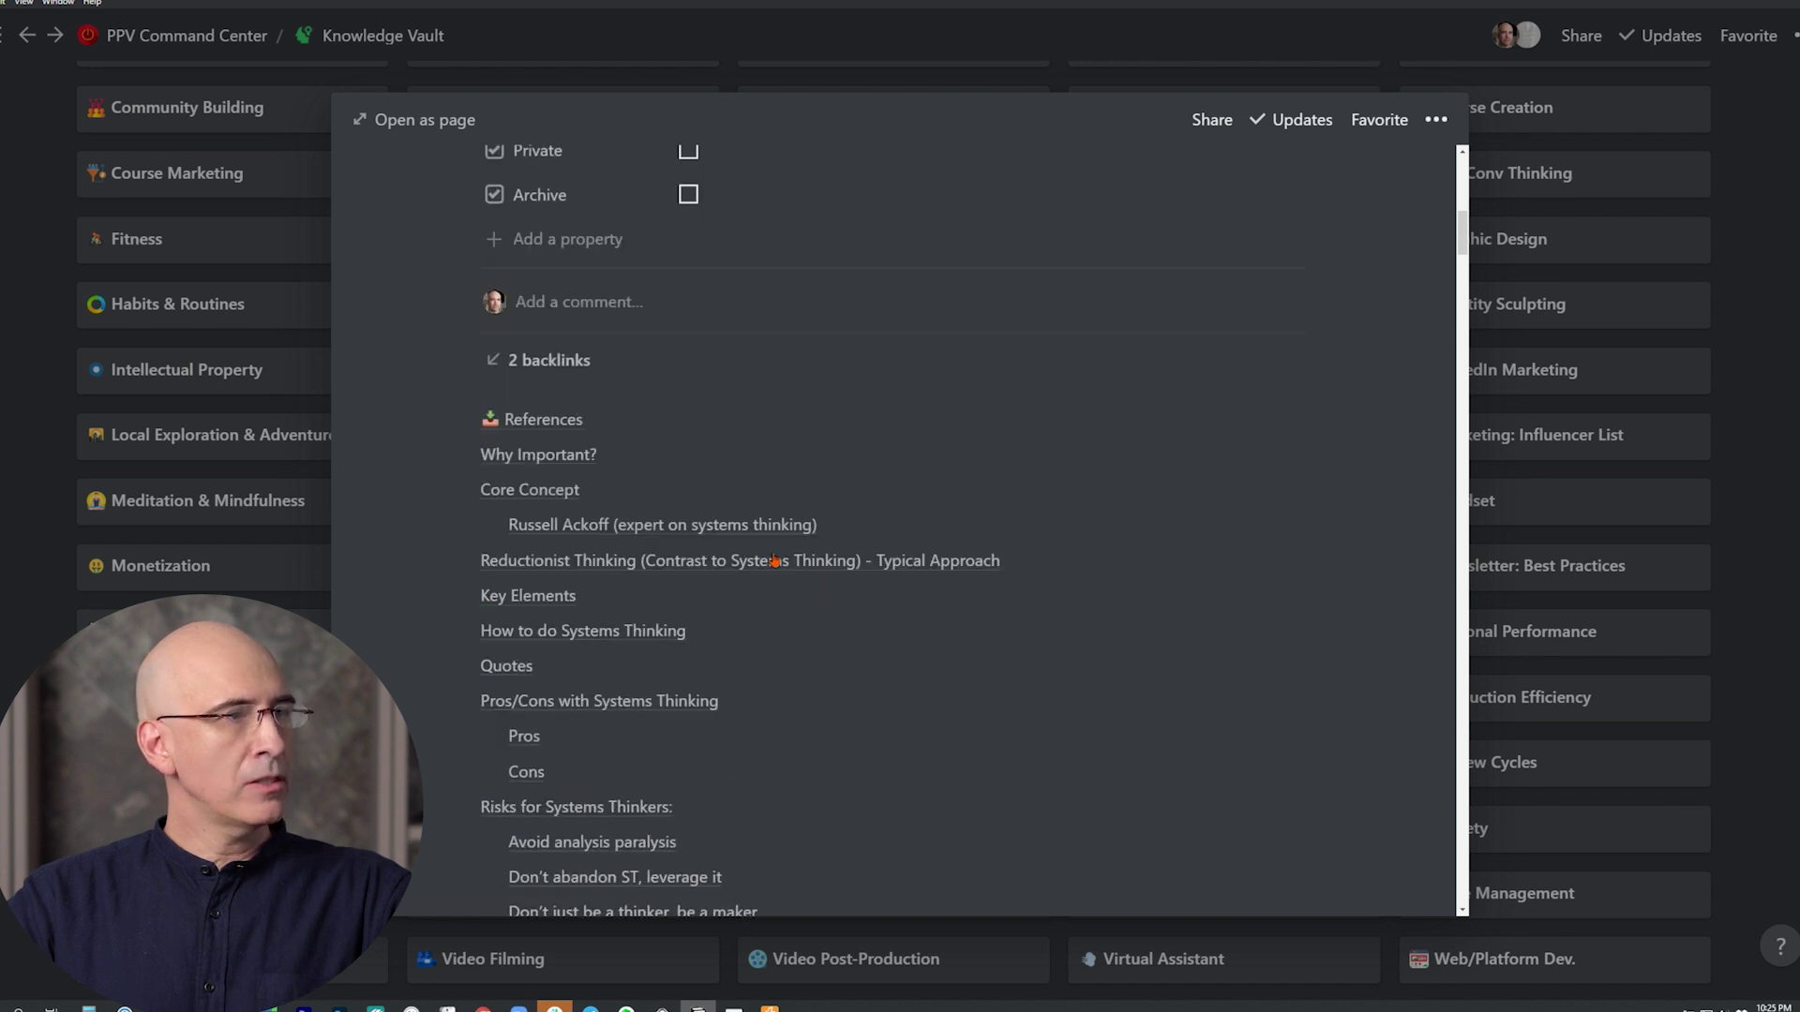
{"action": "scroll", "coordinate": [630, 585], "scroll_direction": "down", "scroll_amount": 6}
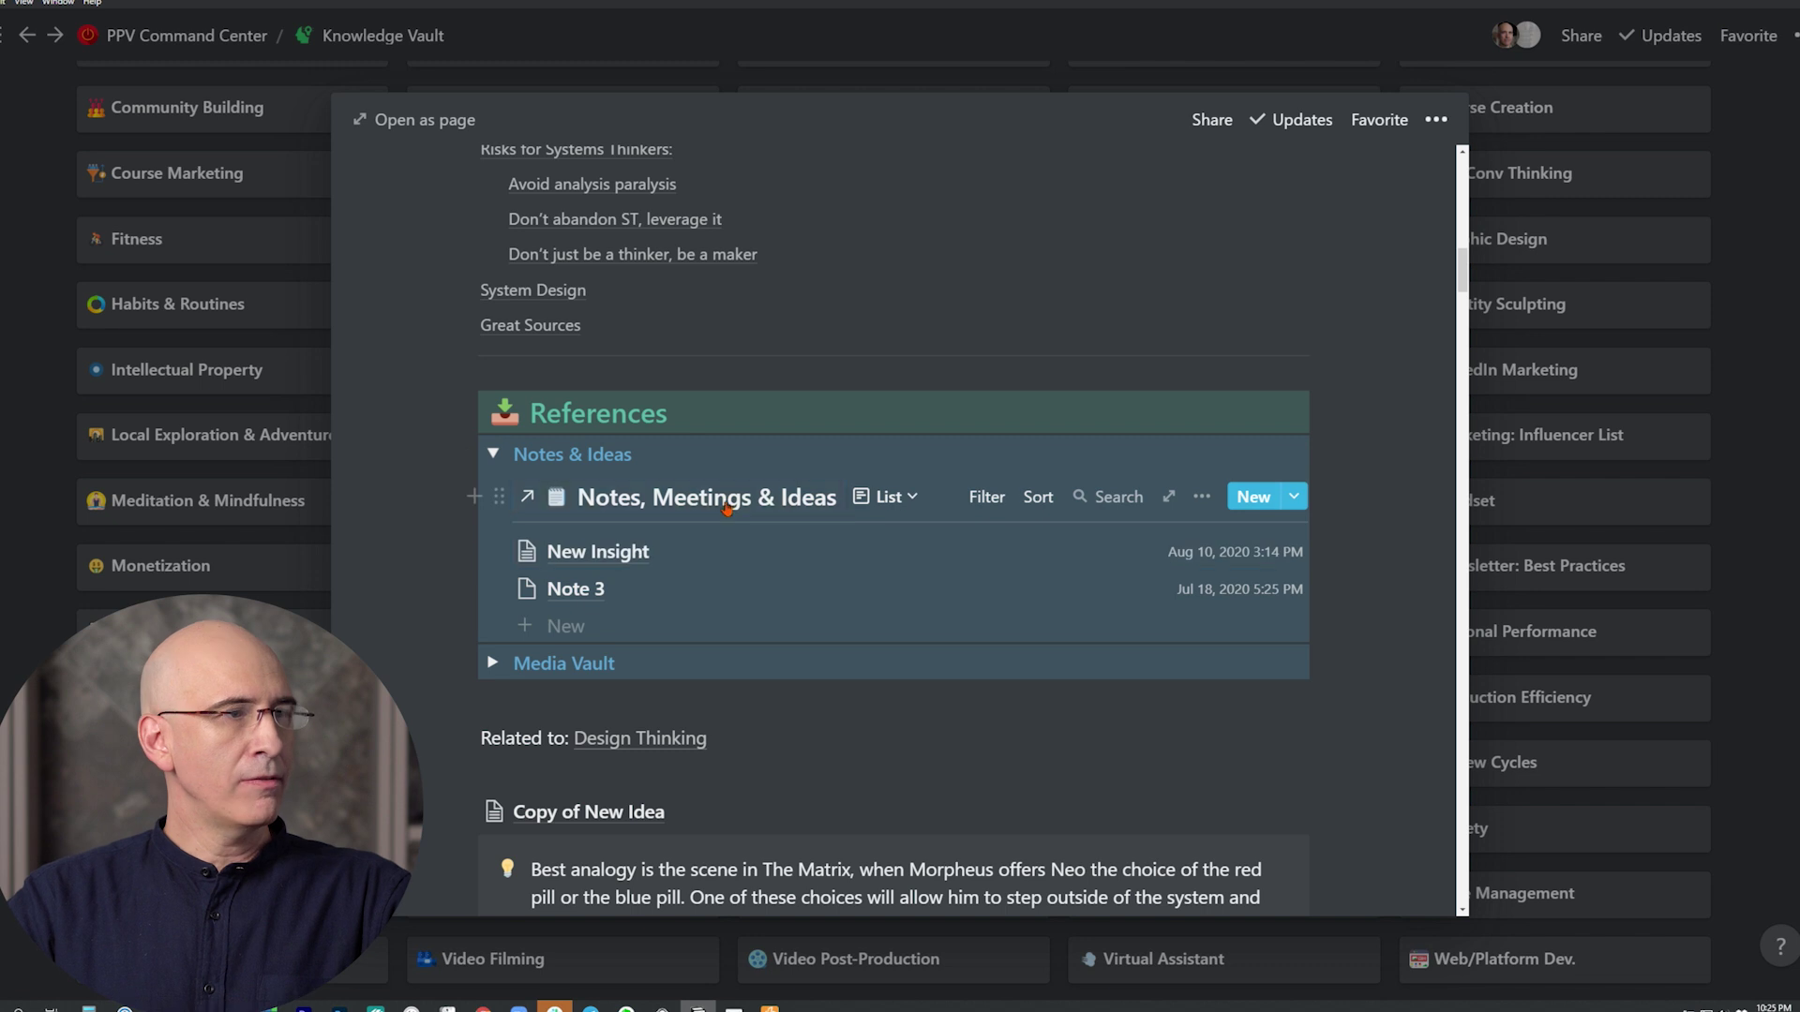
{"action": "left_click", "coordinate": [493, 454]}
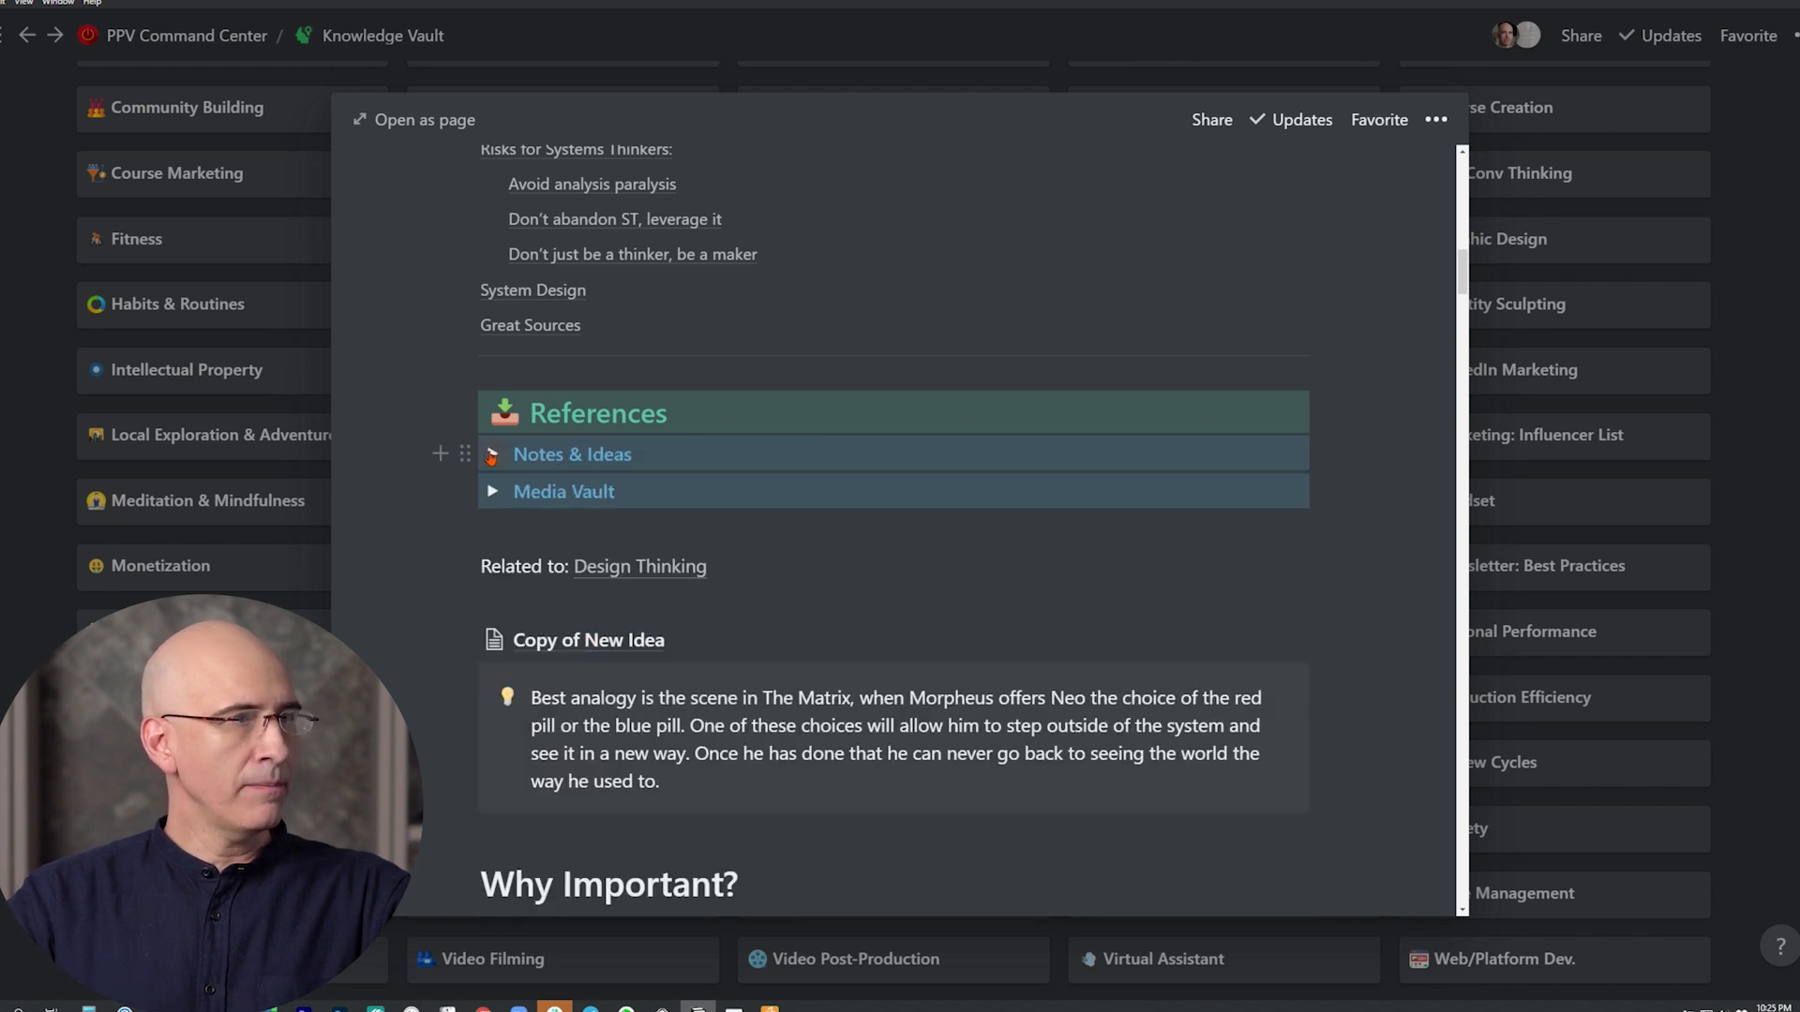
{"action": "left_click", "coordinate": [491, 454]}
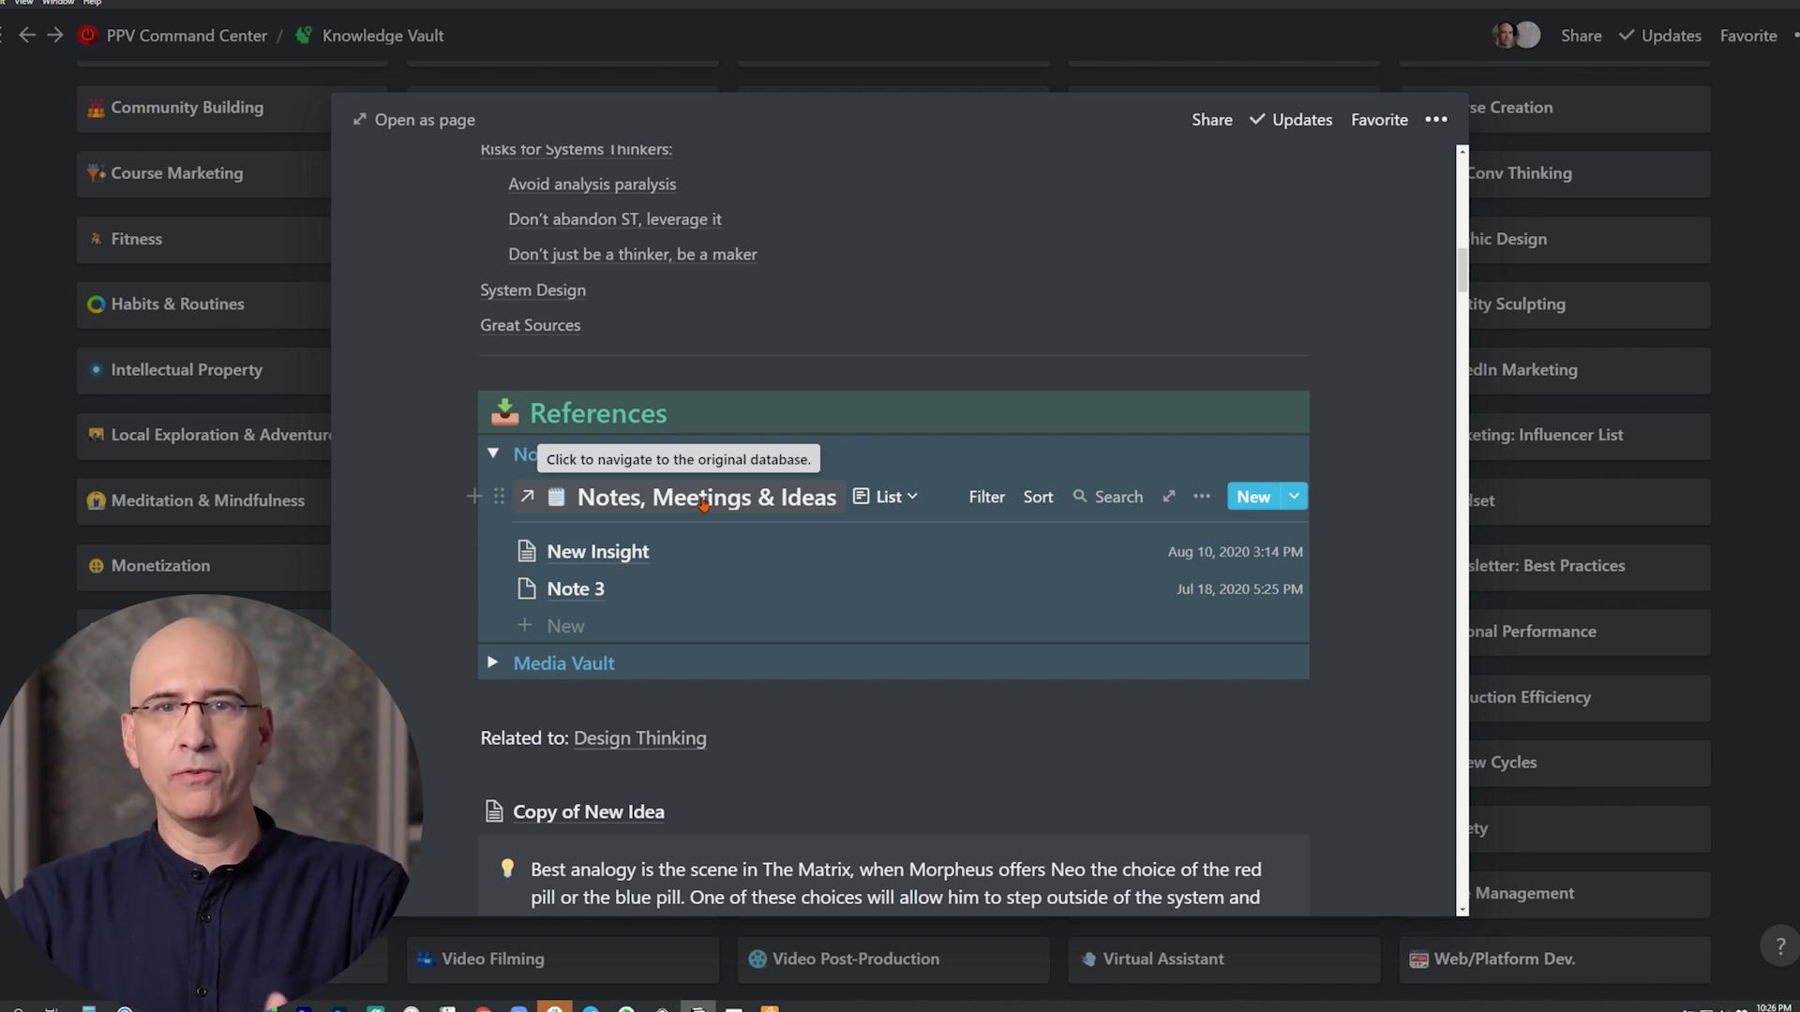
Dismiss the Notes, Meetings & Ideas template menu and collapse the Notes & Ideas list
{"action": "left_click", "coordinate": [1296, 495]}
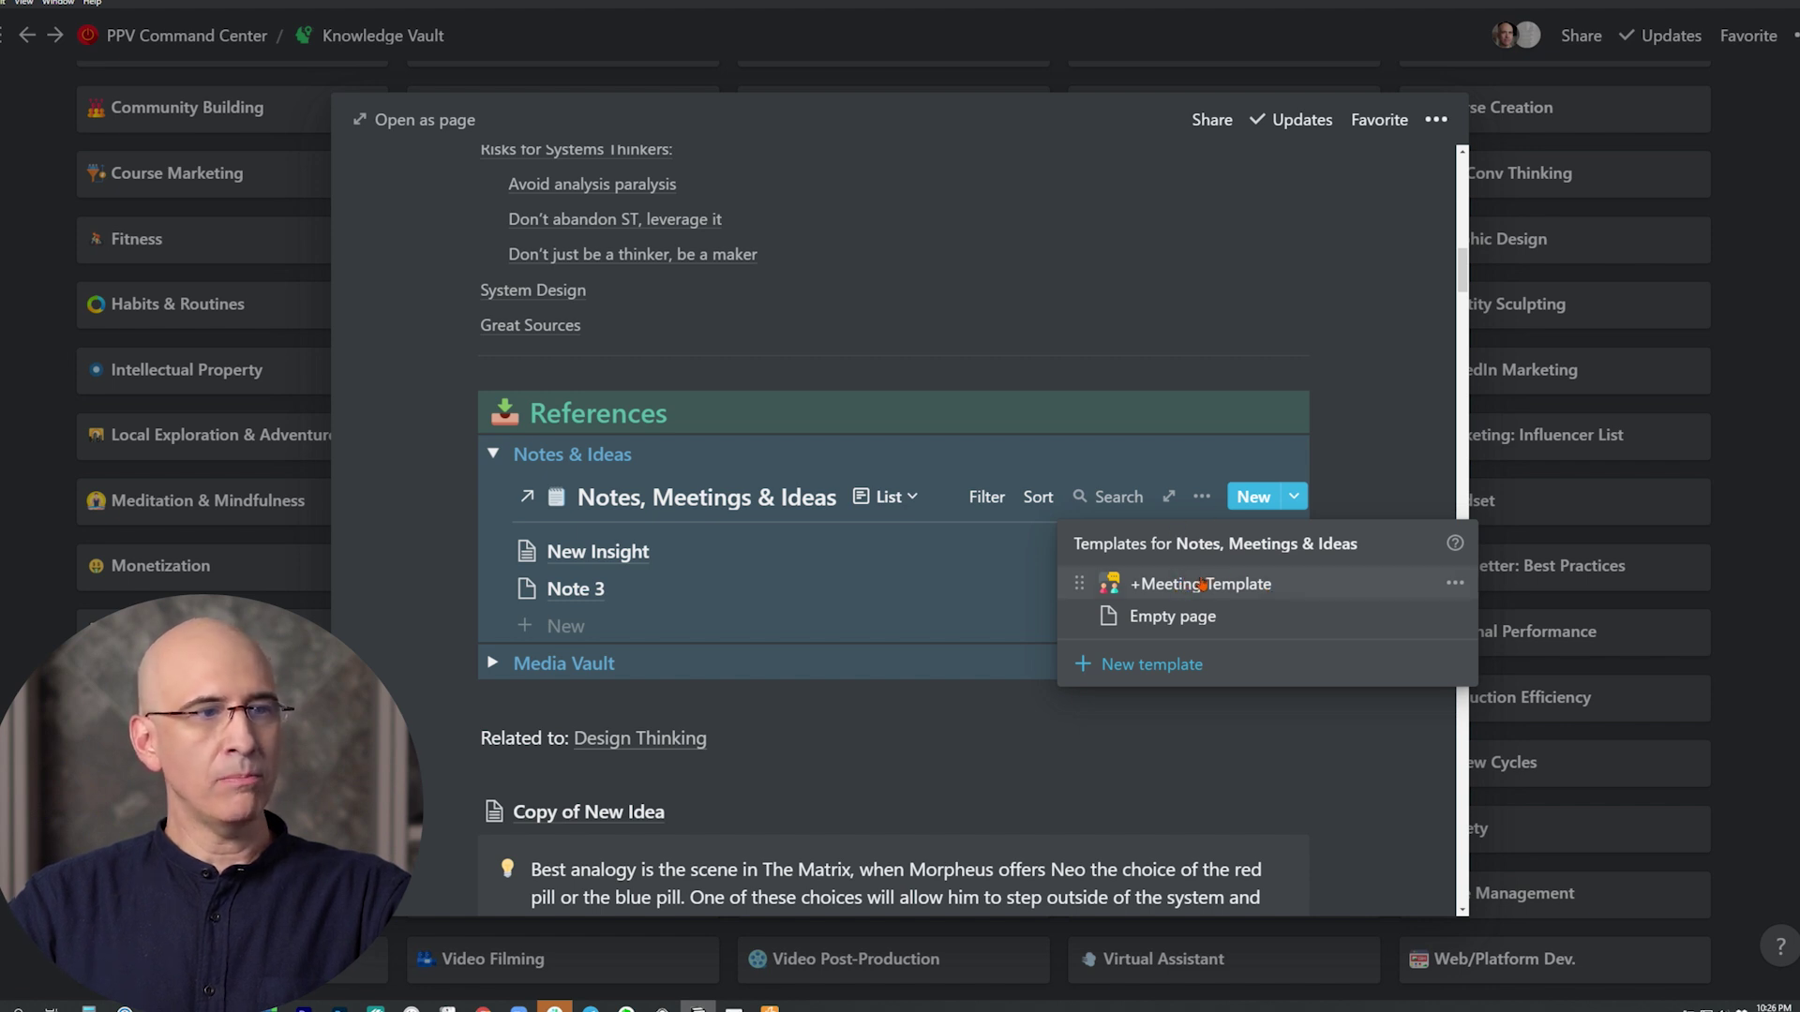
{"action": "key", "text": "Escape"}
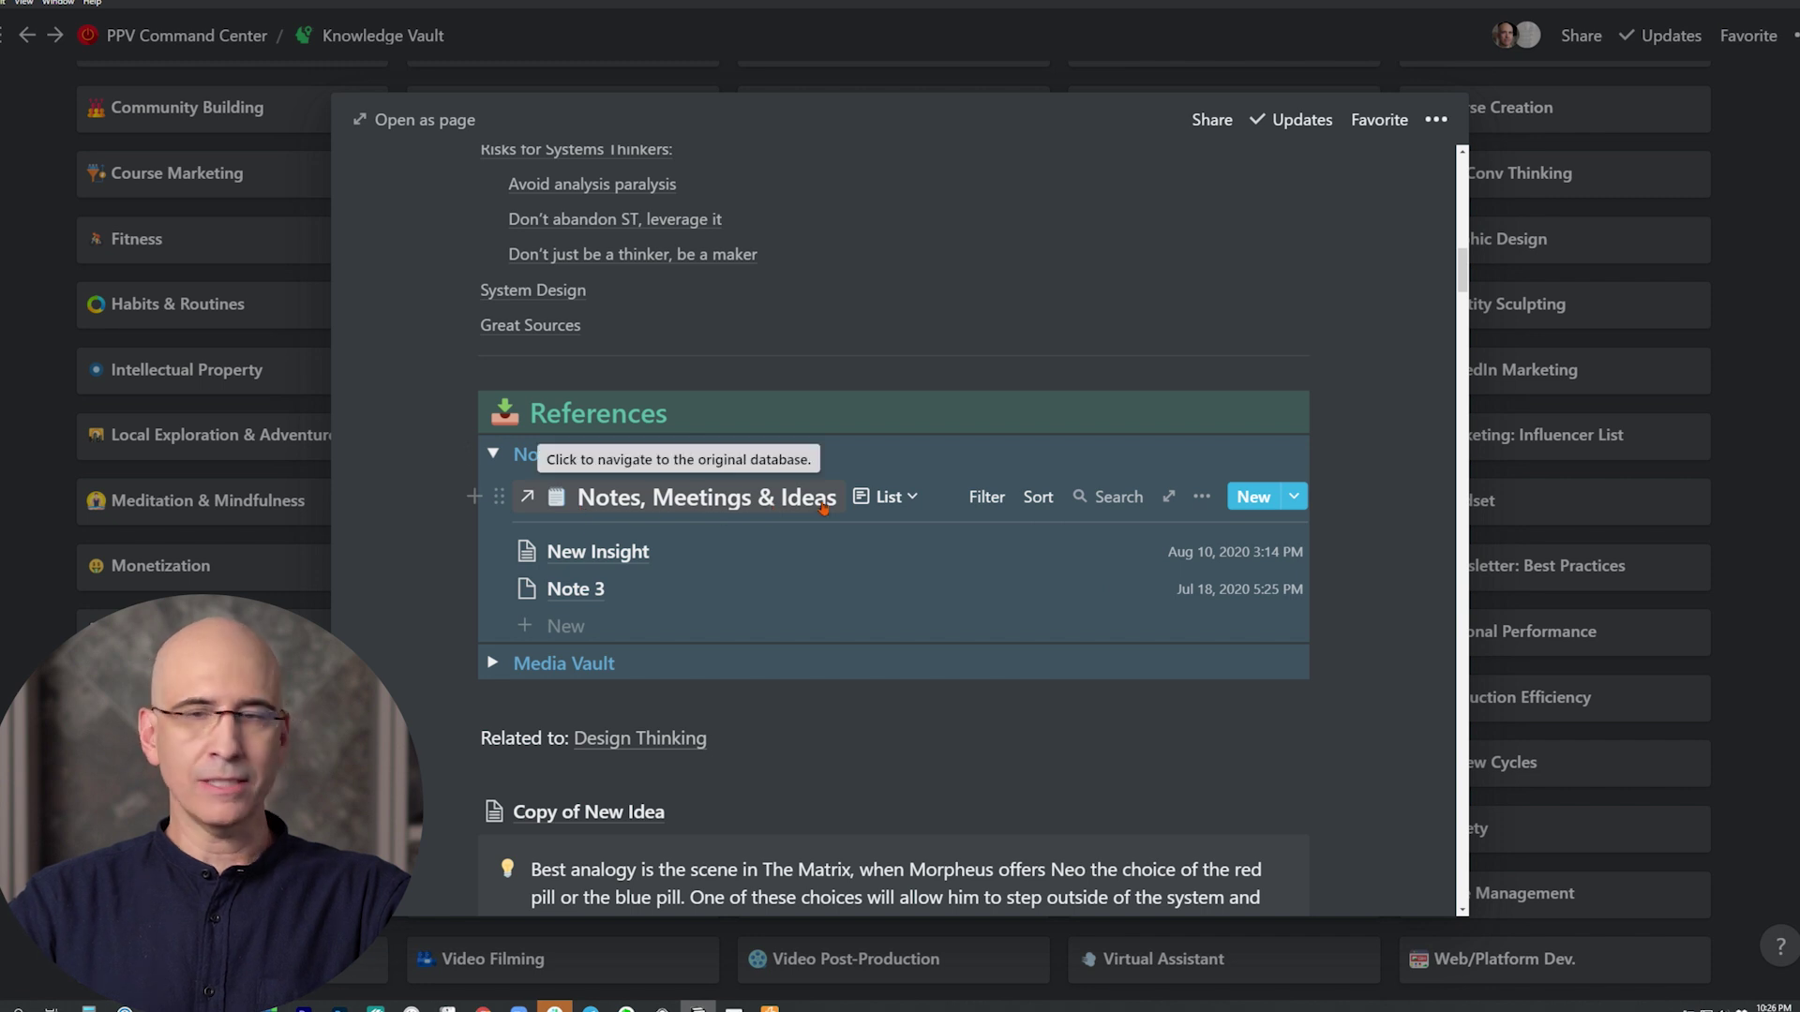
{"action": "left_click", "coordinate": [495, 457]}
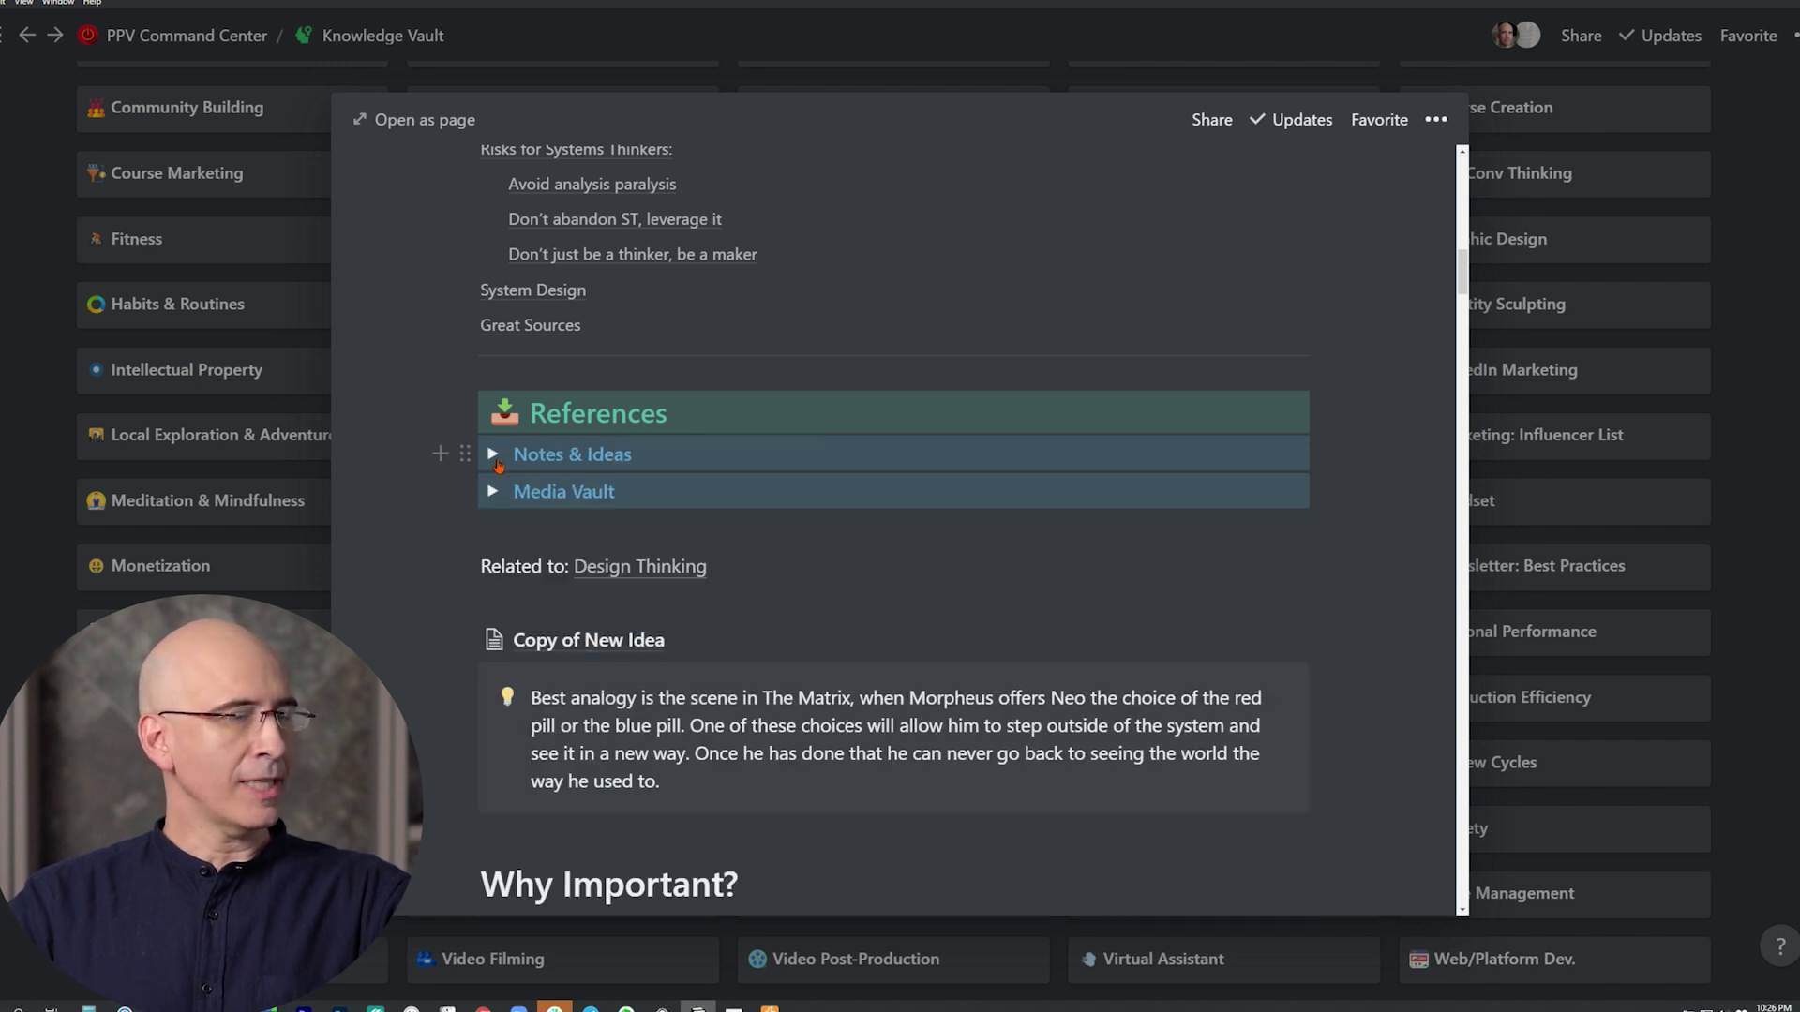
{"action": "left_click", "coordinate": [493, 492]}
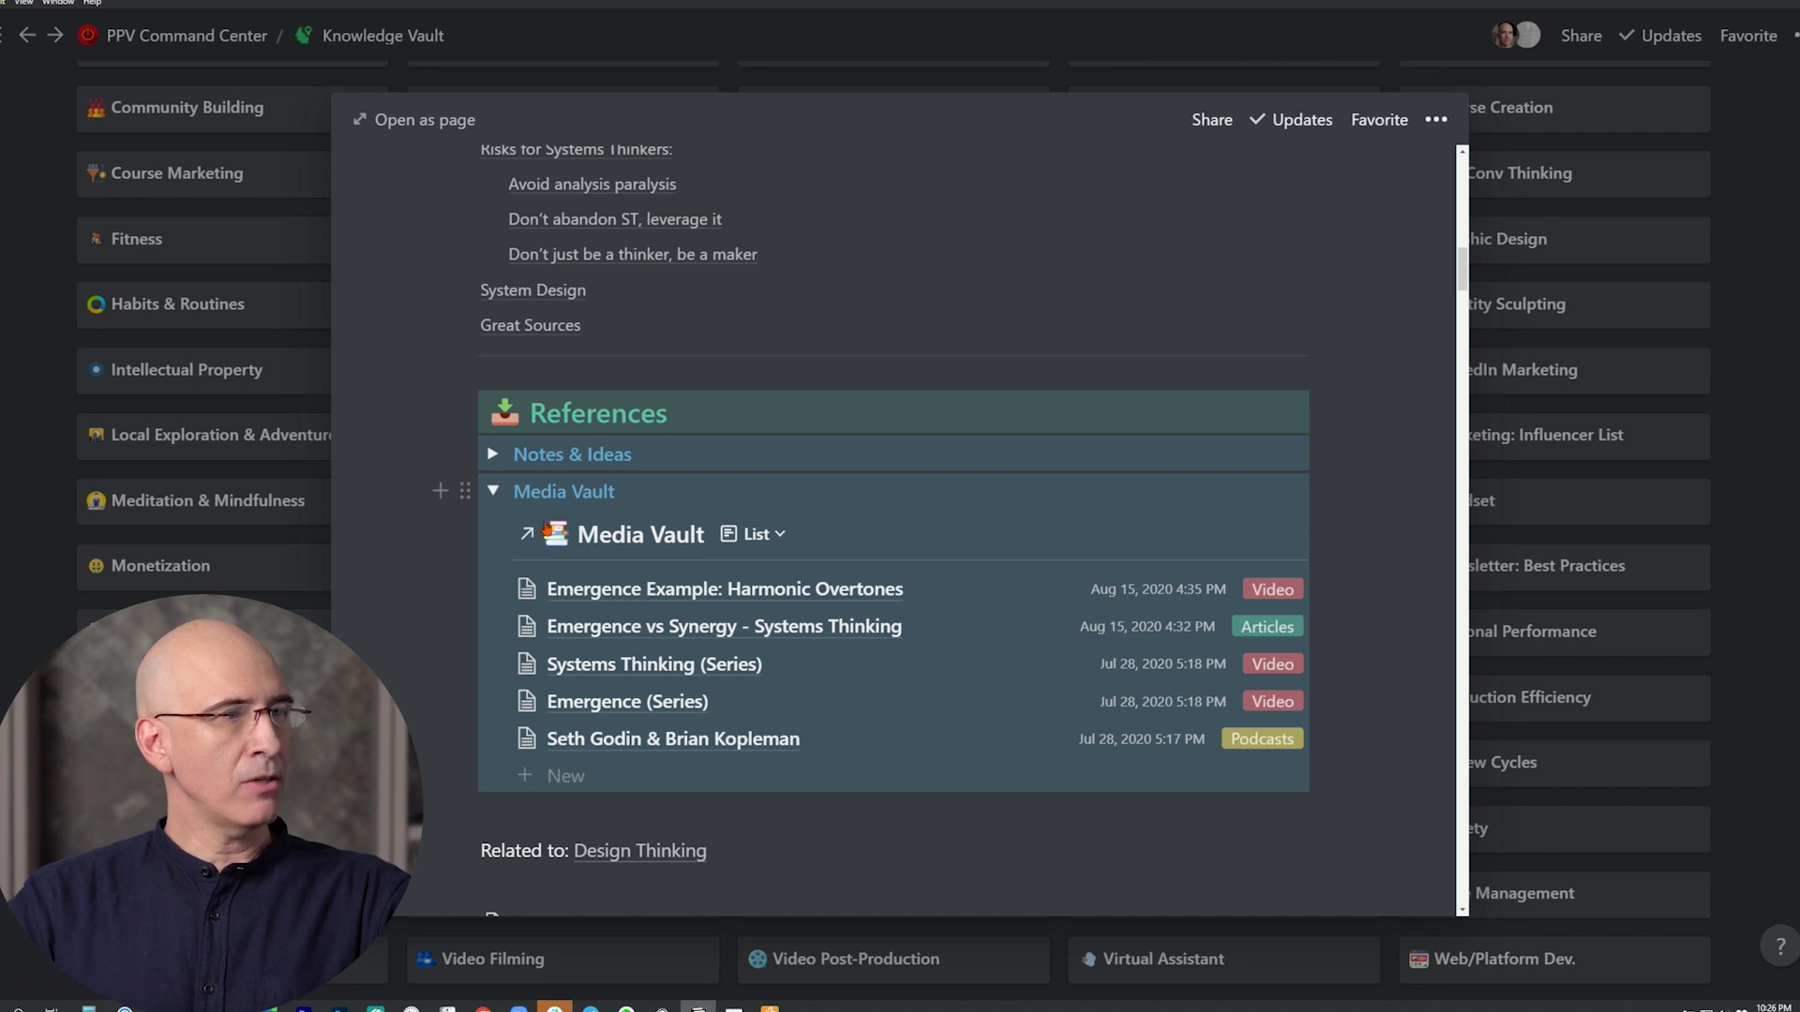
{"action": "scroll", "coordinate": [684, 640], "scroll_direction": "down", "scroll_amount": 1}
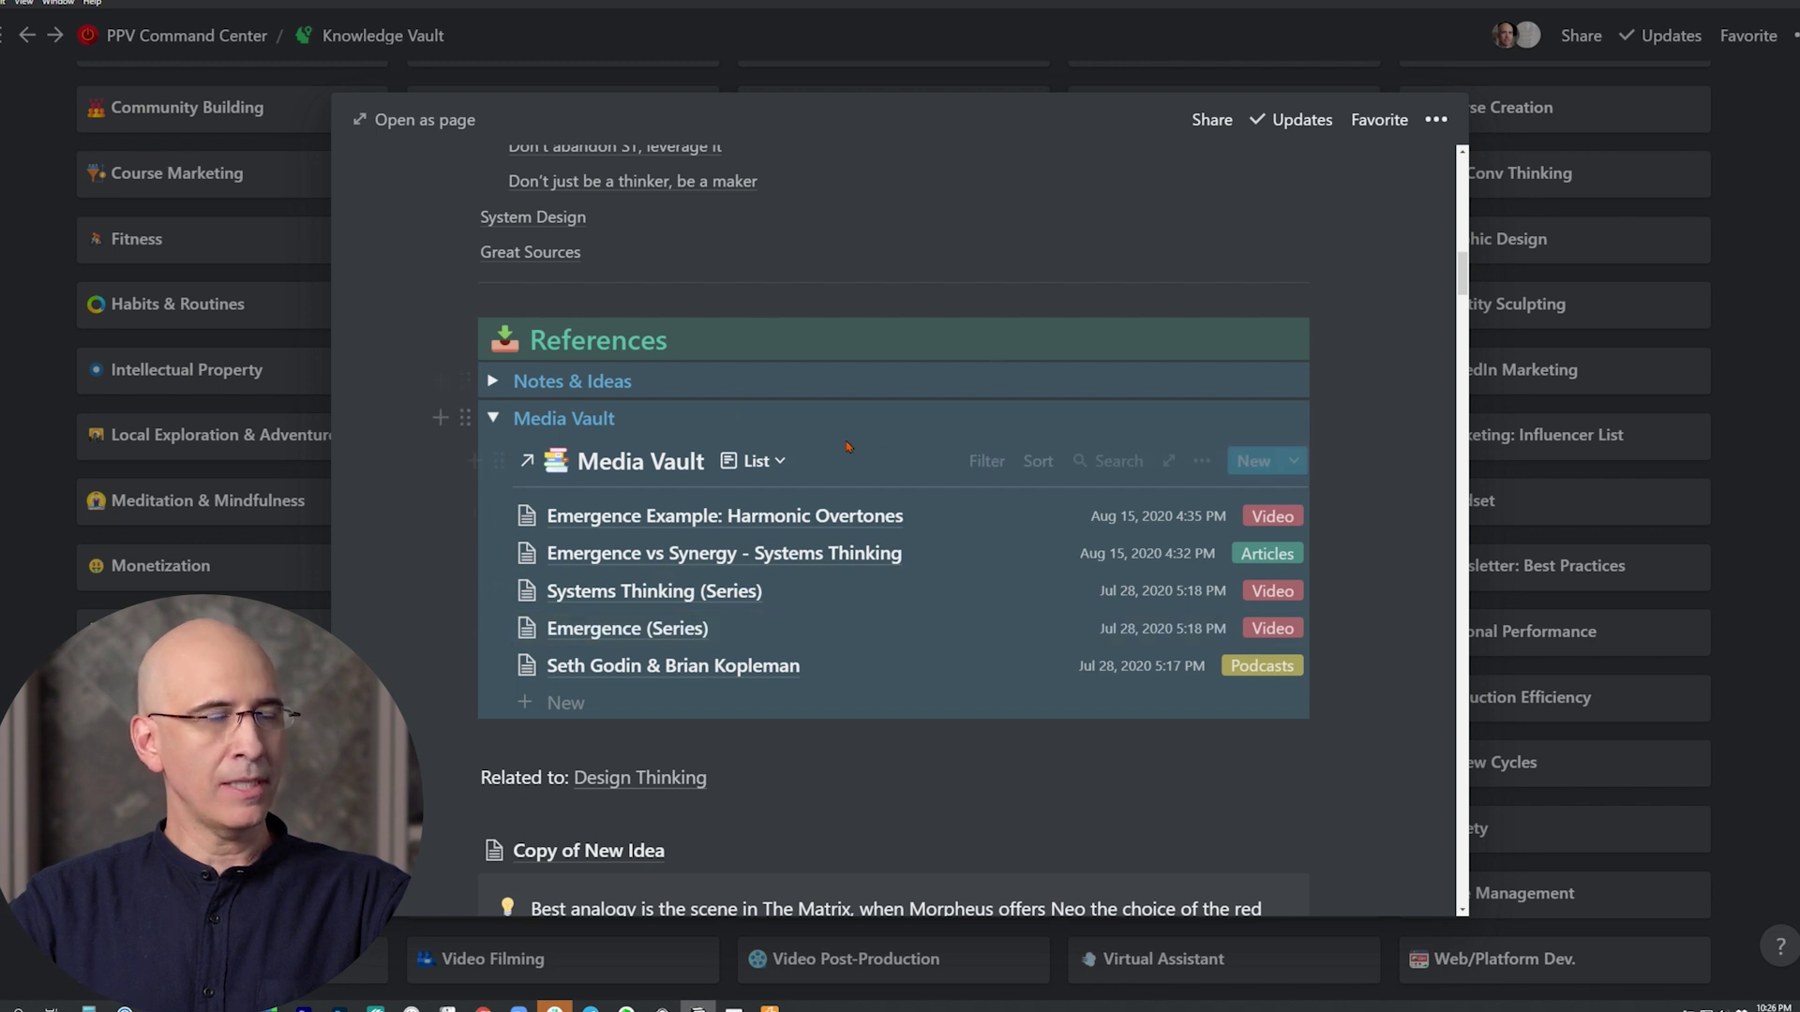
{"action": "left_click", "coordinate": [493, 418]}
{"action": "scroll", "coordinate": [670, 742], "scroll_direction": "down", "scroll_amount": 20}
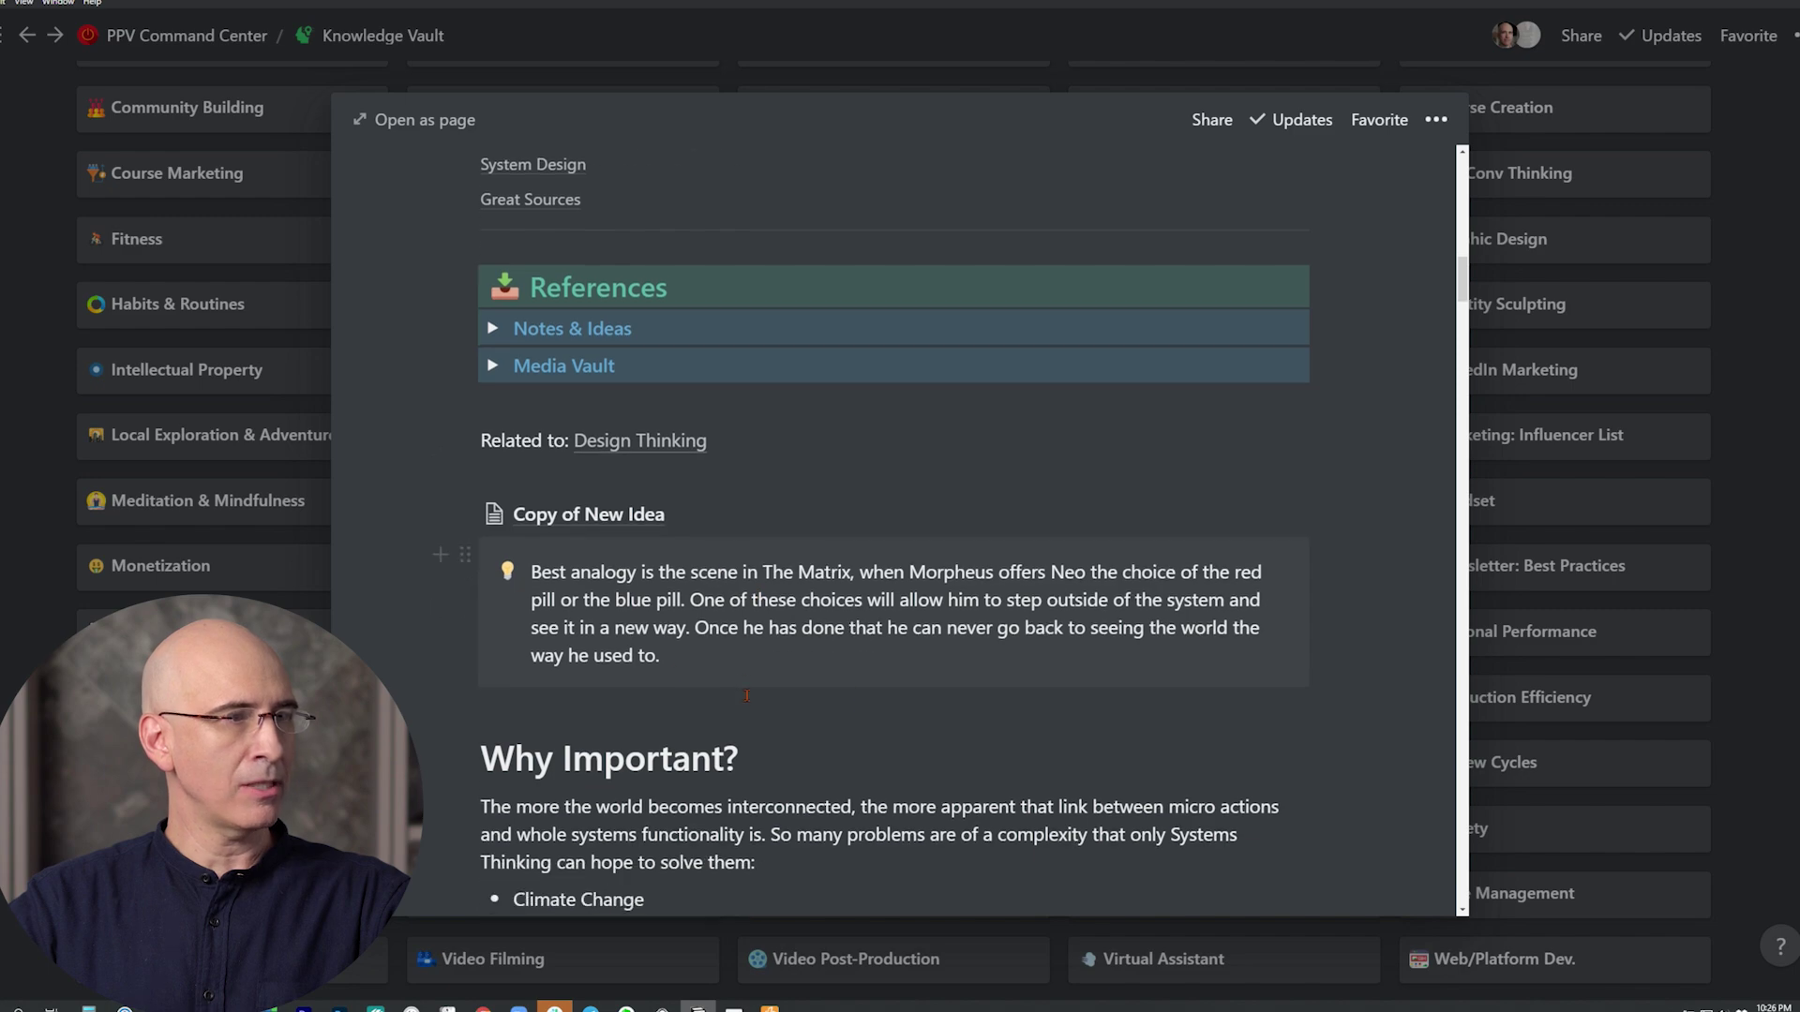
{"action": "scroll", "coordinate": [748, 701], "scroll_direction": "up", "scroll_amount": 20}
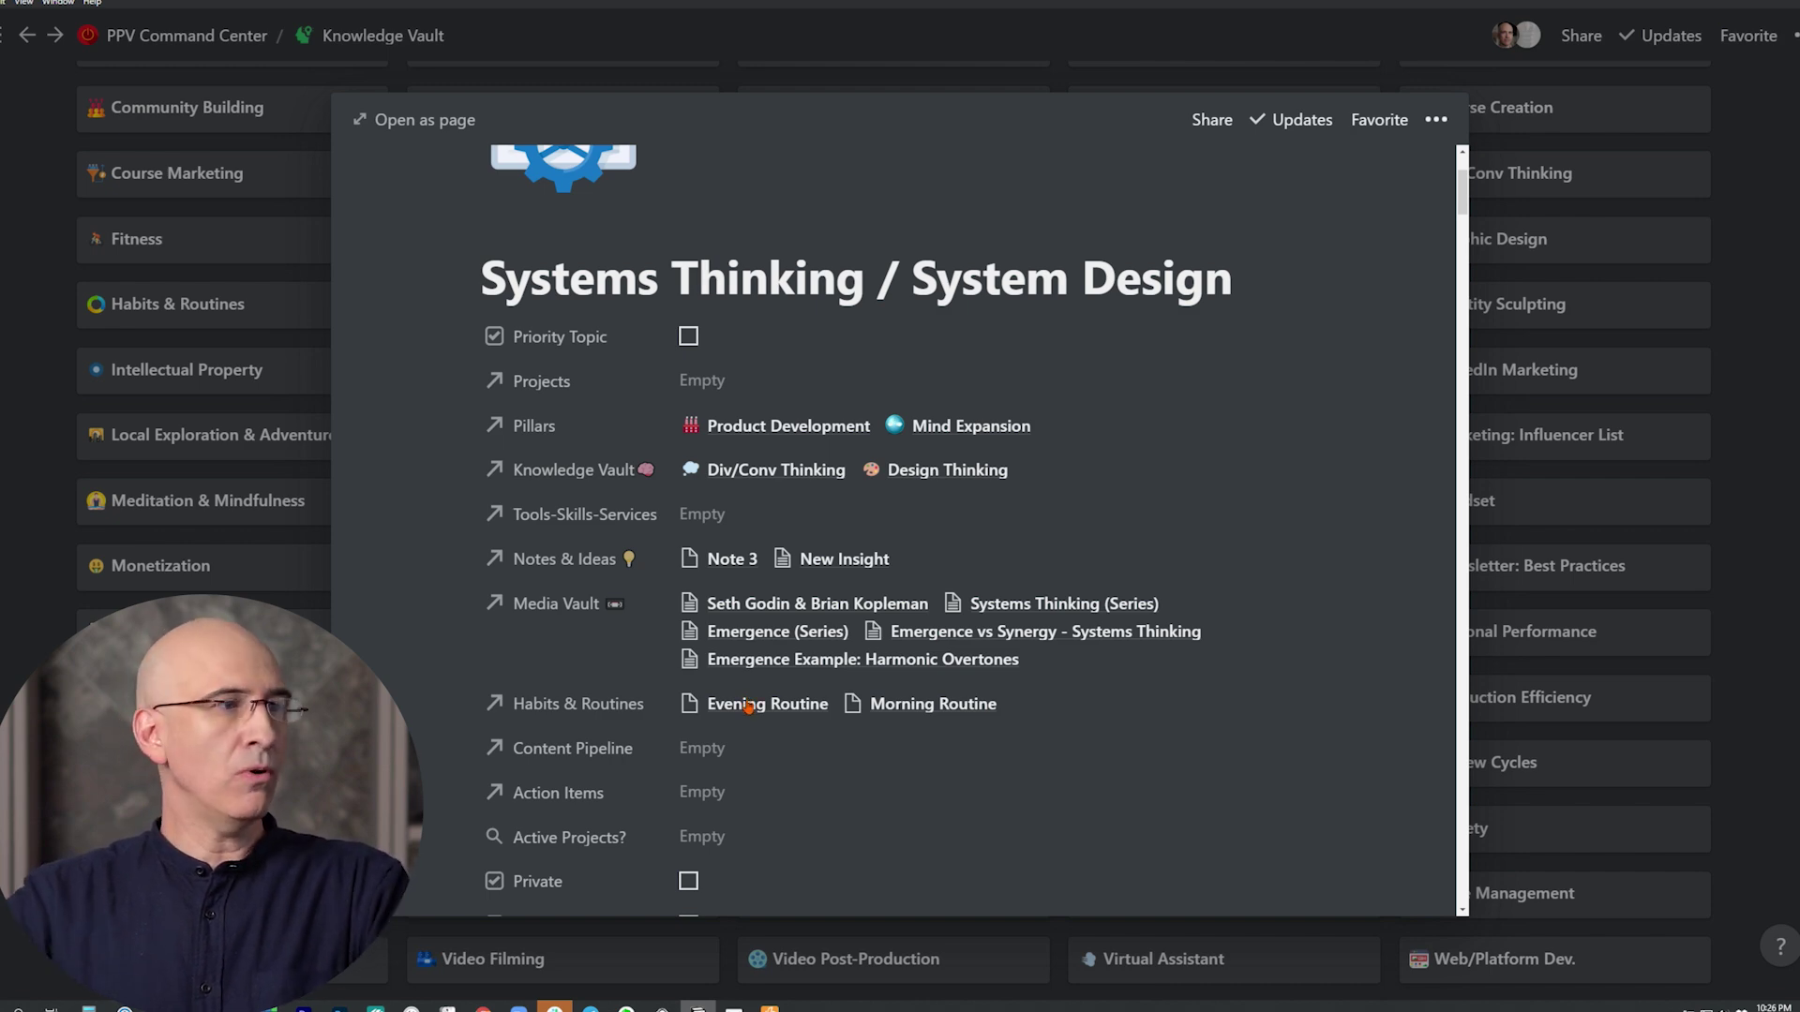
{"action": "scroll", "coordinate": [747, 703], "scroll_direction": "down", "scroll_amount": 5}
Review the Systems Thinking / System Design page's properties and content
{"action": "scroll", "coordinate": [747, 704], "scroll_direction": "down", "scroll_amount": 15}
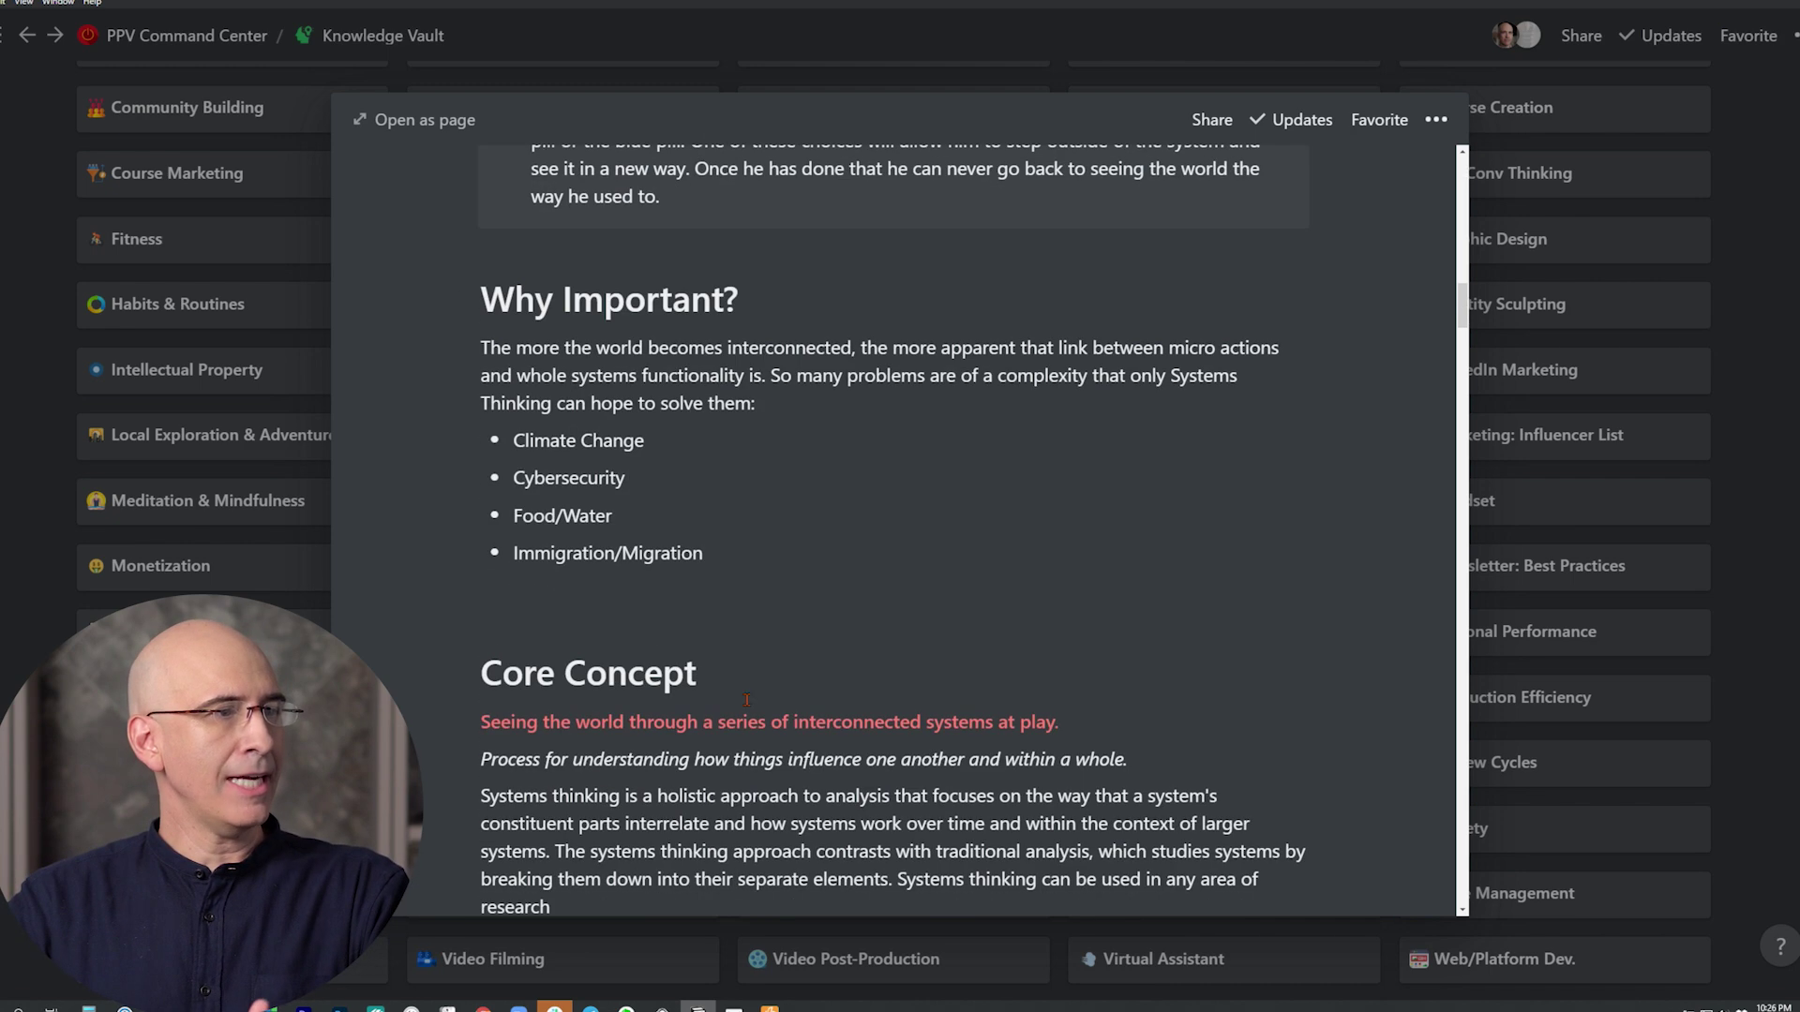
{"action": "scroll", "coordinate": [747, 705], "scroll_direction": "up", "scroll_amount": 20}
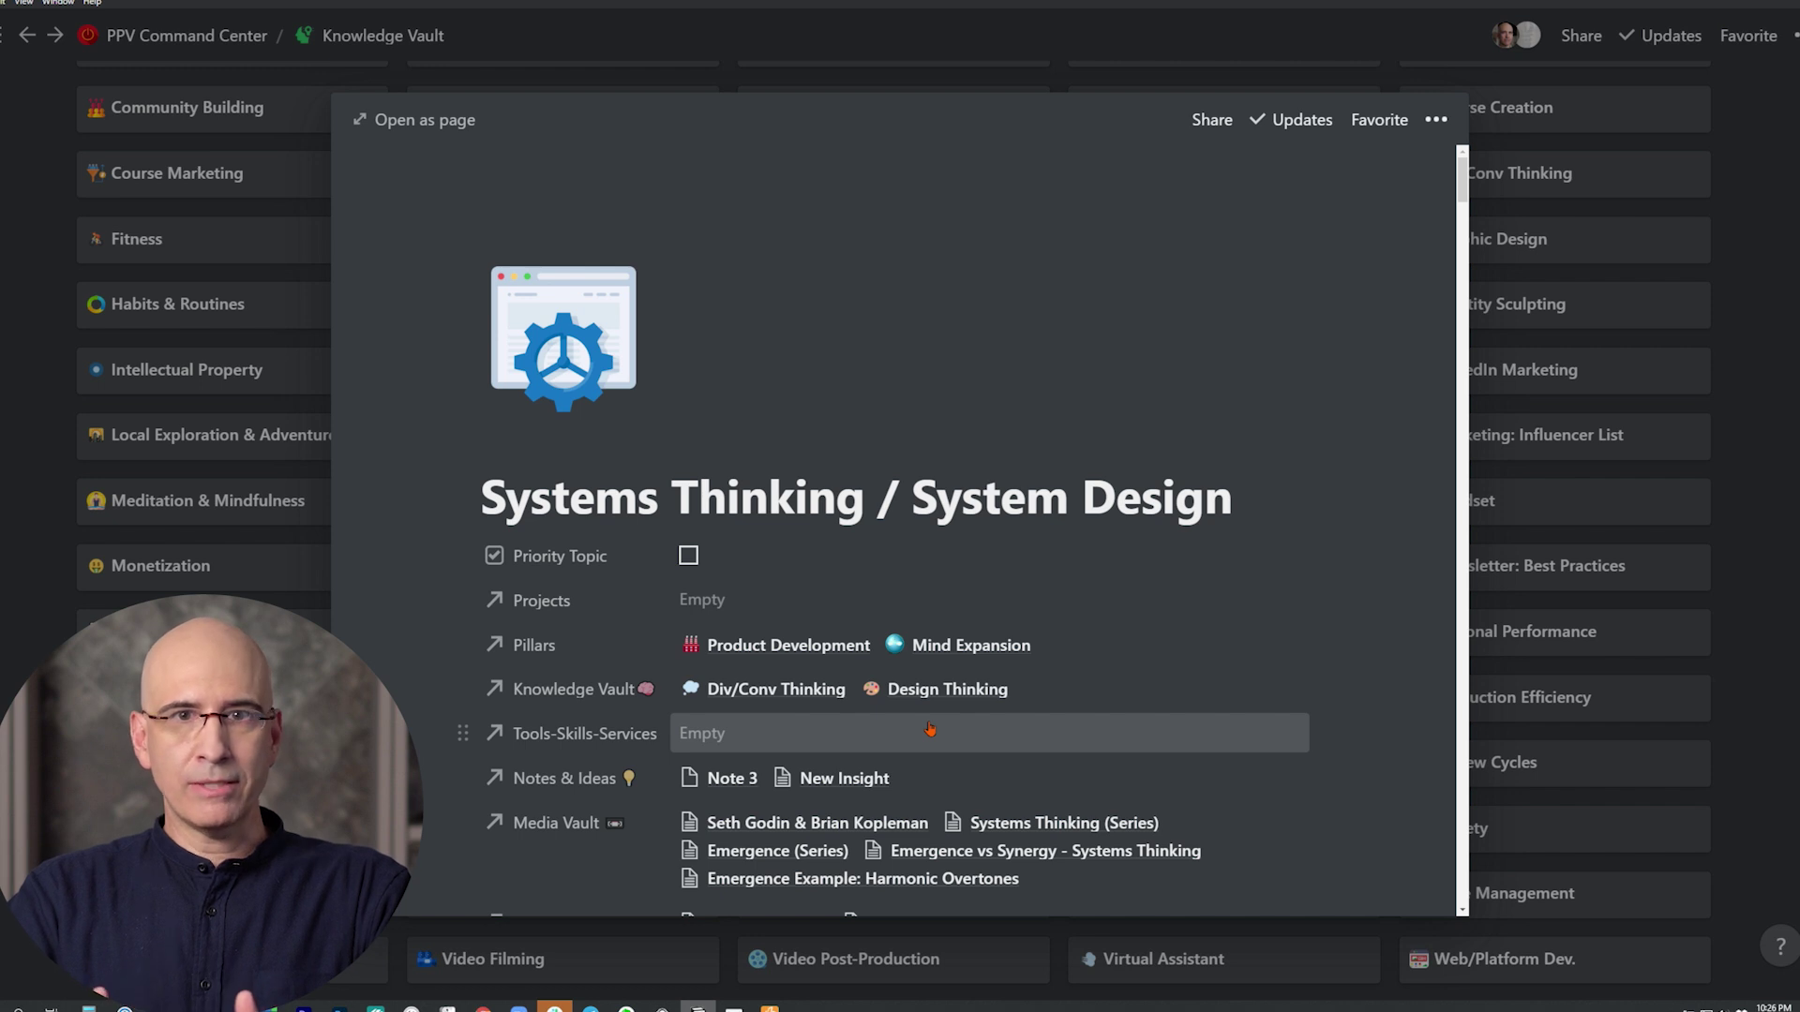
{"action": "scroll", "coordinate": [929, 729], "scroll_direction": "down", "scroll_amount": 3}
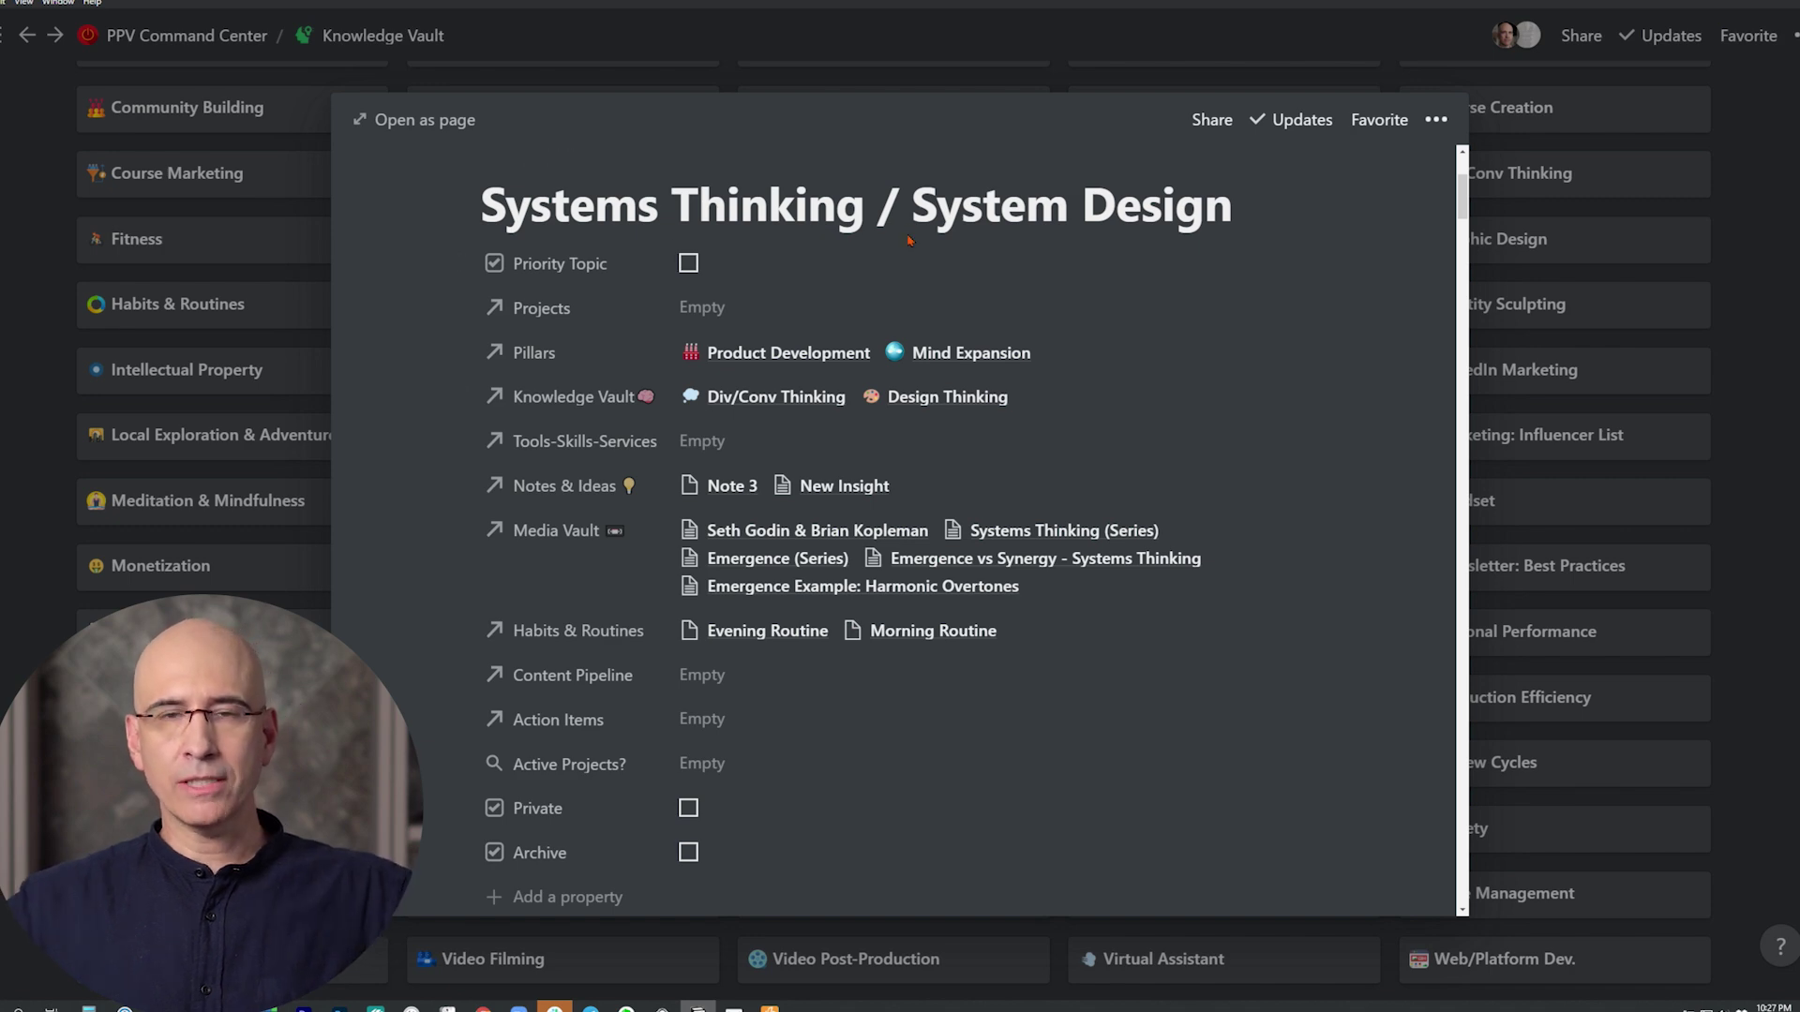
{"action": "scroll", "coordinate": [909, 272], "scroll_direction": "down", "scroll_amount": 10}
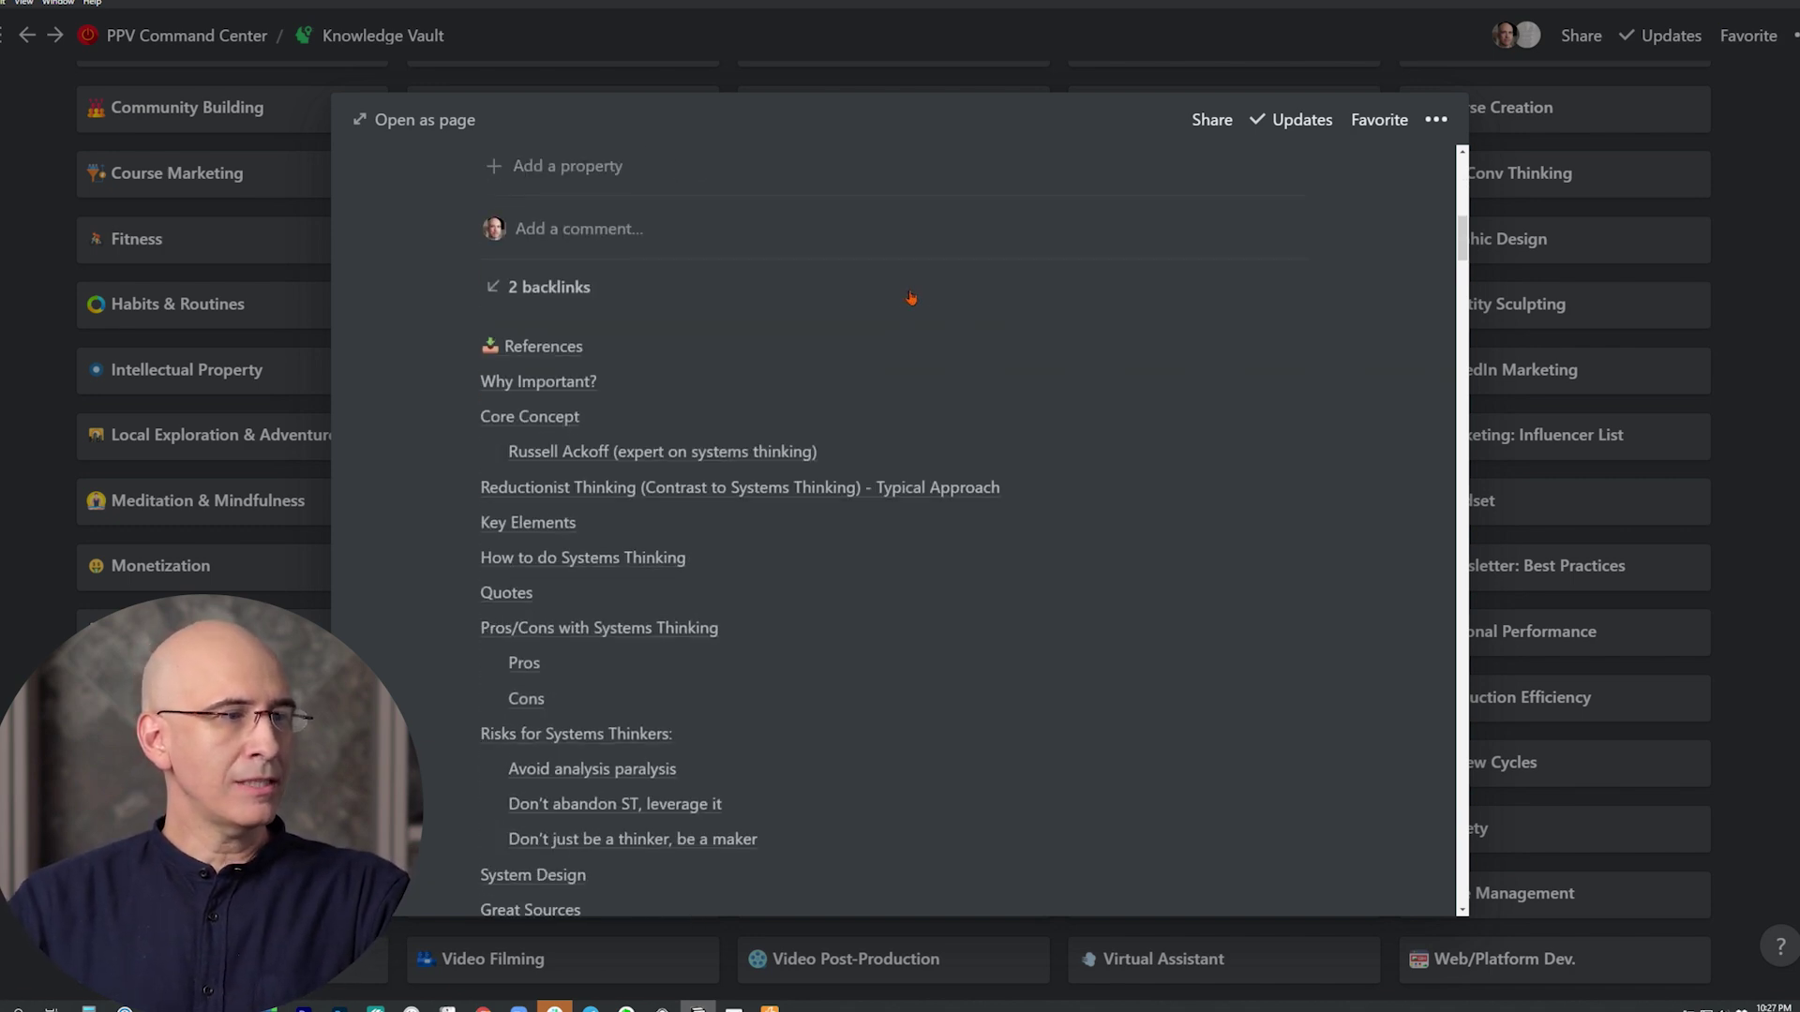
{"action": "scroll", "coordinate": [910, 297], "scroll_direction": "down", "scroll_amount": 3}
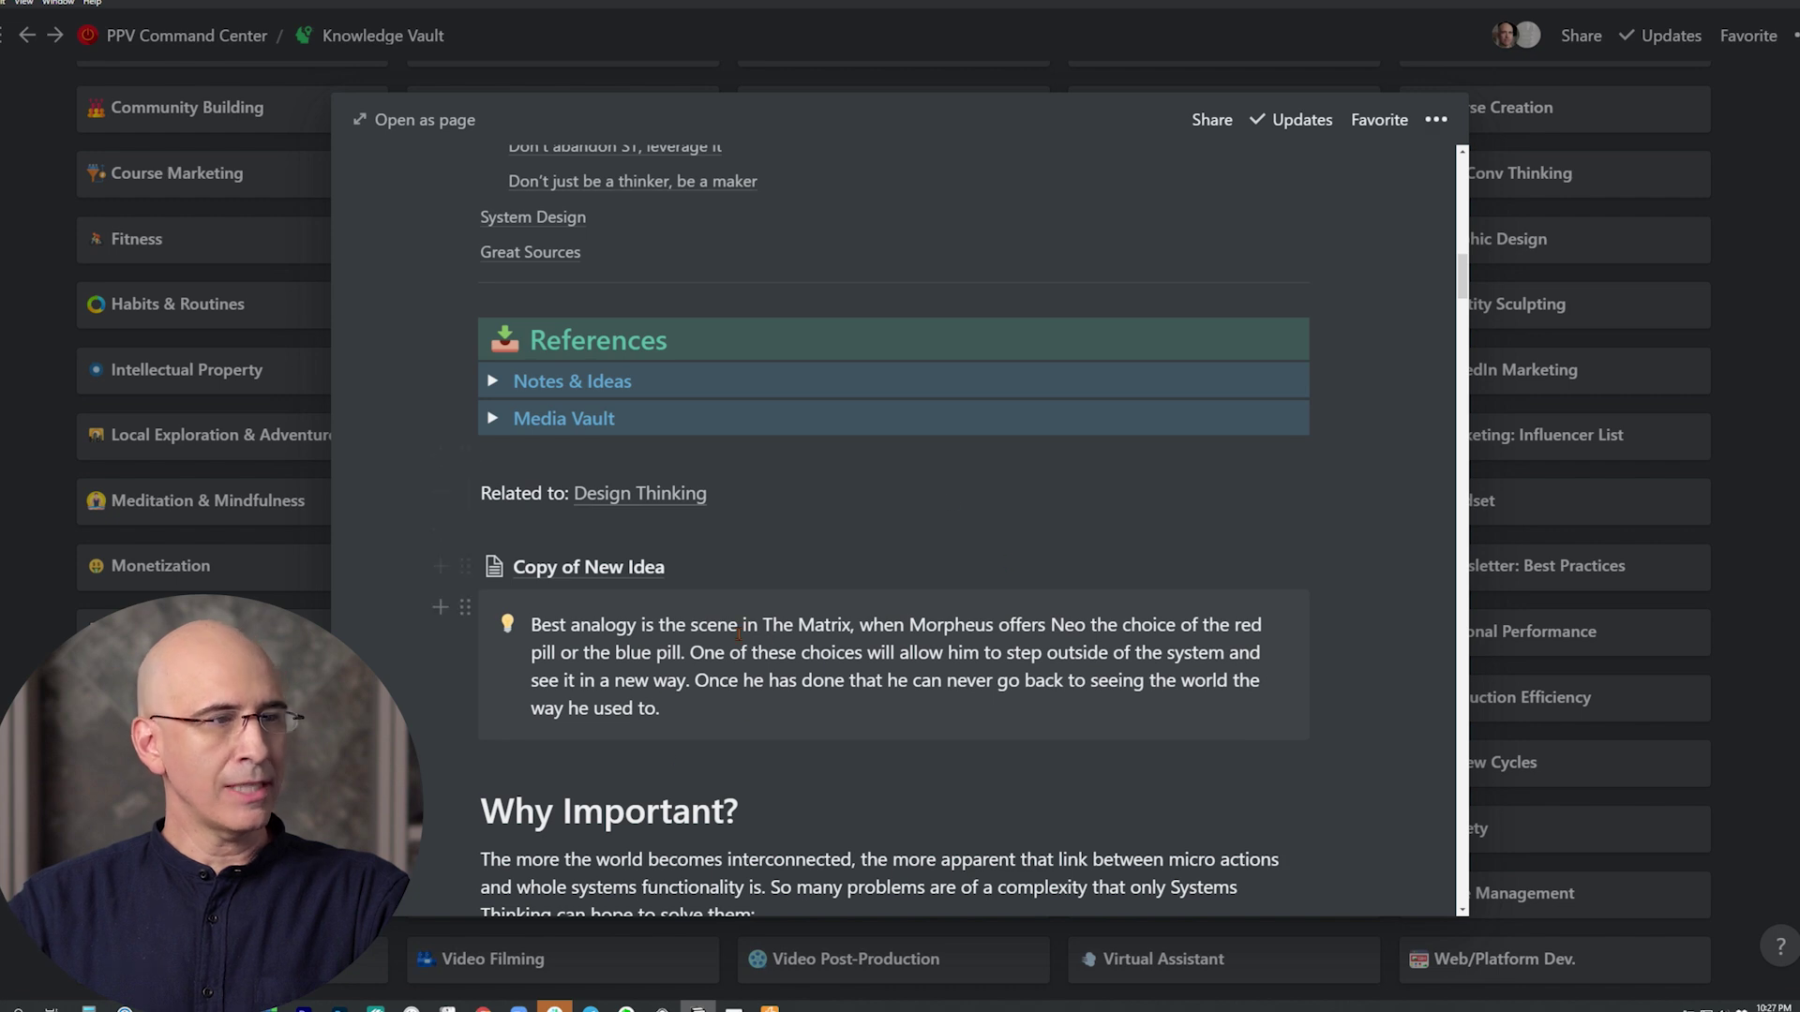
{"action": "scroll", "coordinate": [878, 663], "scroll_direction": "down", "scroll_amount": 1}
{"action": "scroll", "coordinate": [879, 662], "scroll_direction": "down", "scroll_amount": 2}
{"action": "scroll", "coordinate": [928, 662], "scroll_direction": "down", "scroll_amount": 1}
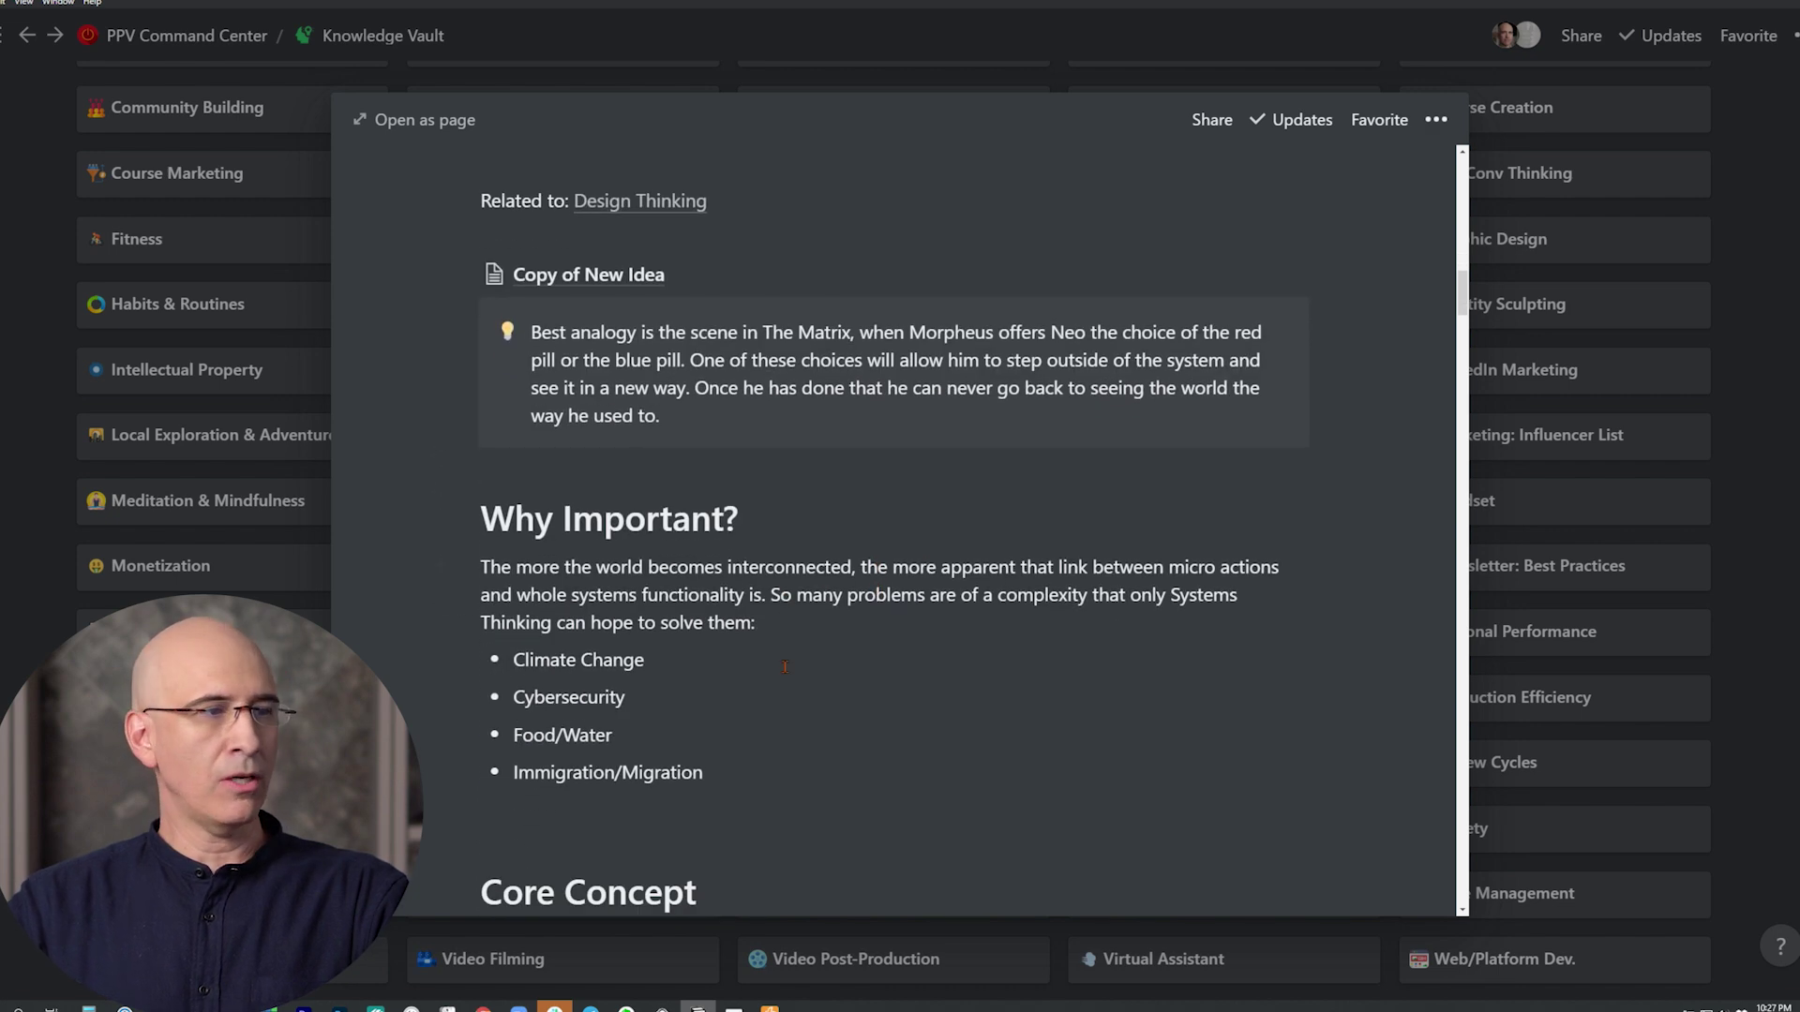
{"action": "scroll", "coordinate": [797, 670], "scroll_direction": "up", "scroll_amount": 15}
{"action": "scroll", "coordinate": [786, 673], "scroll_direction": "up", "scroll_amount": 3}
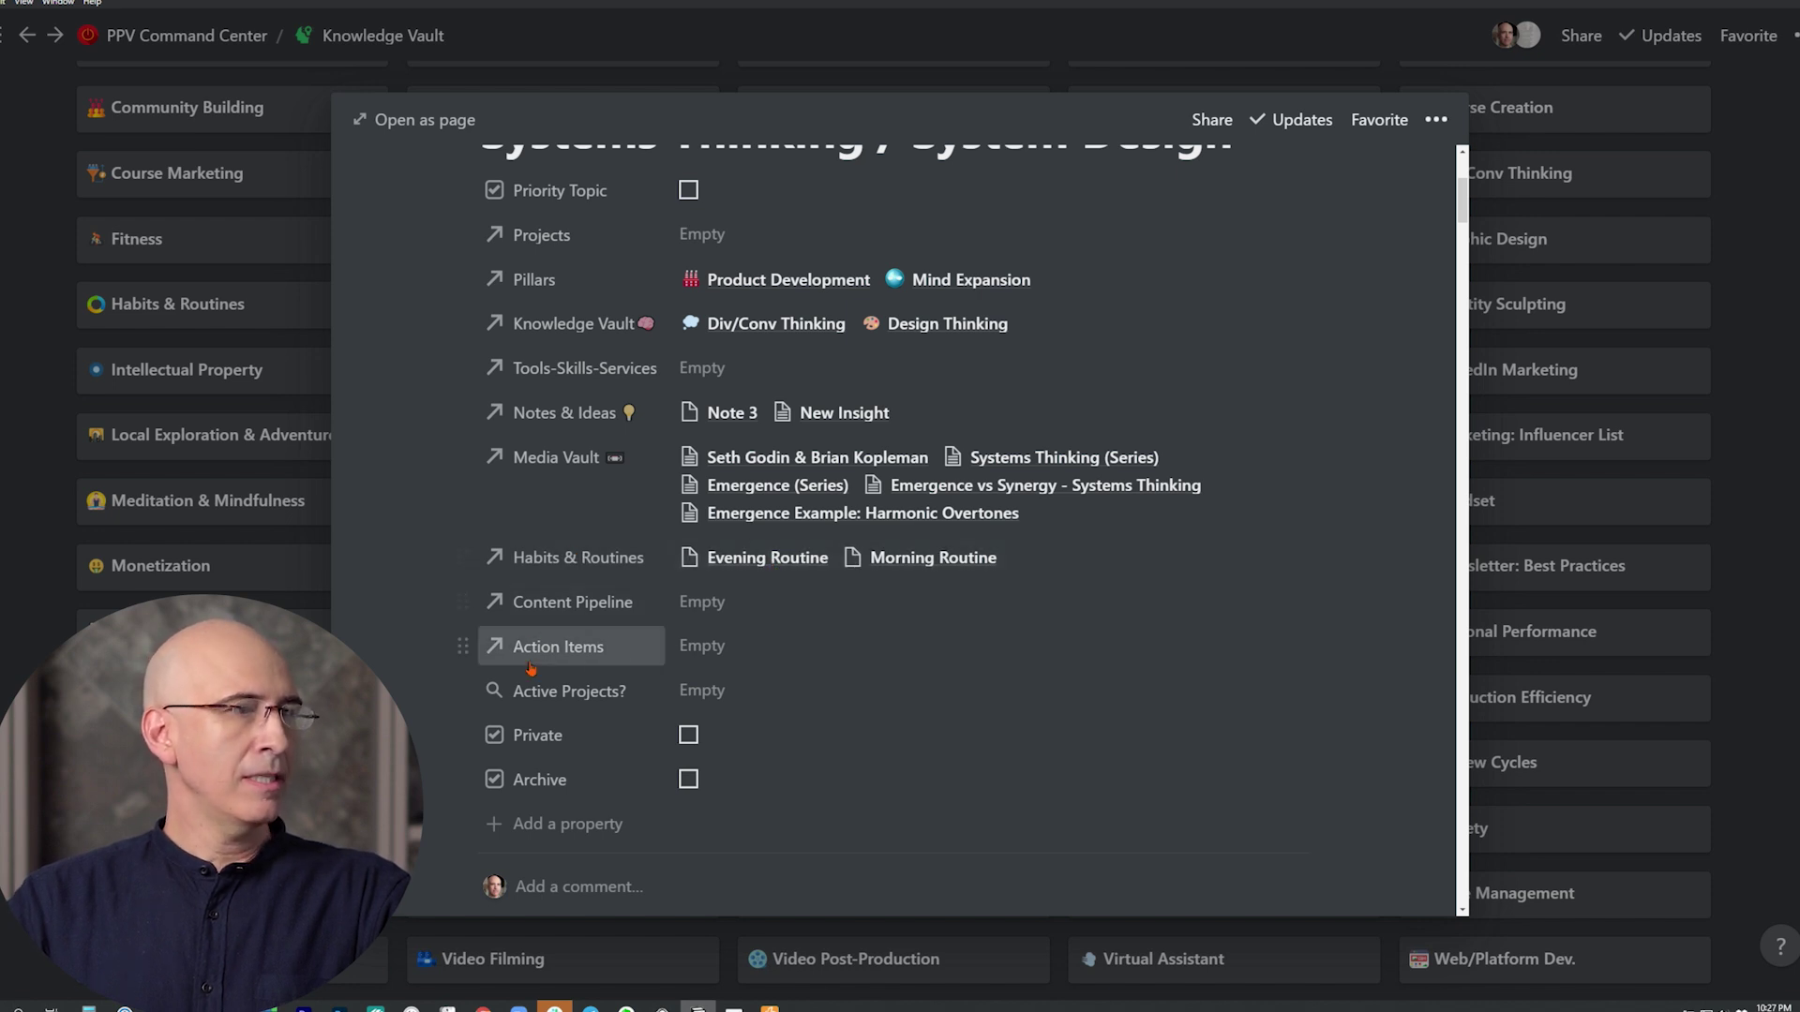
Close the Systems Thinking preview and open the API & Automation topic
{"action": "scroll", "coordinate": [704, 638], "scroll_direction": "up", "scroll_amount": 3}
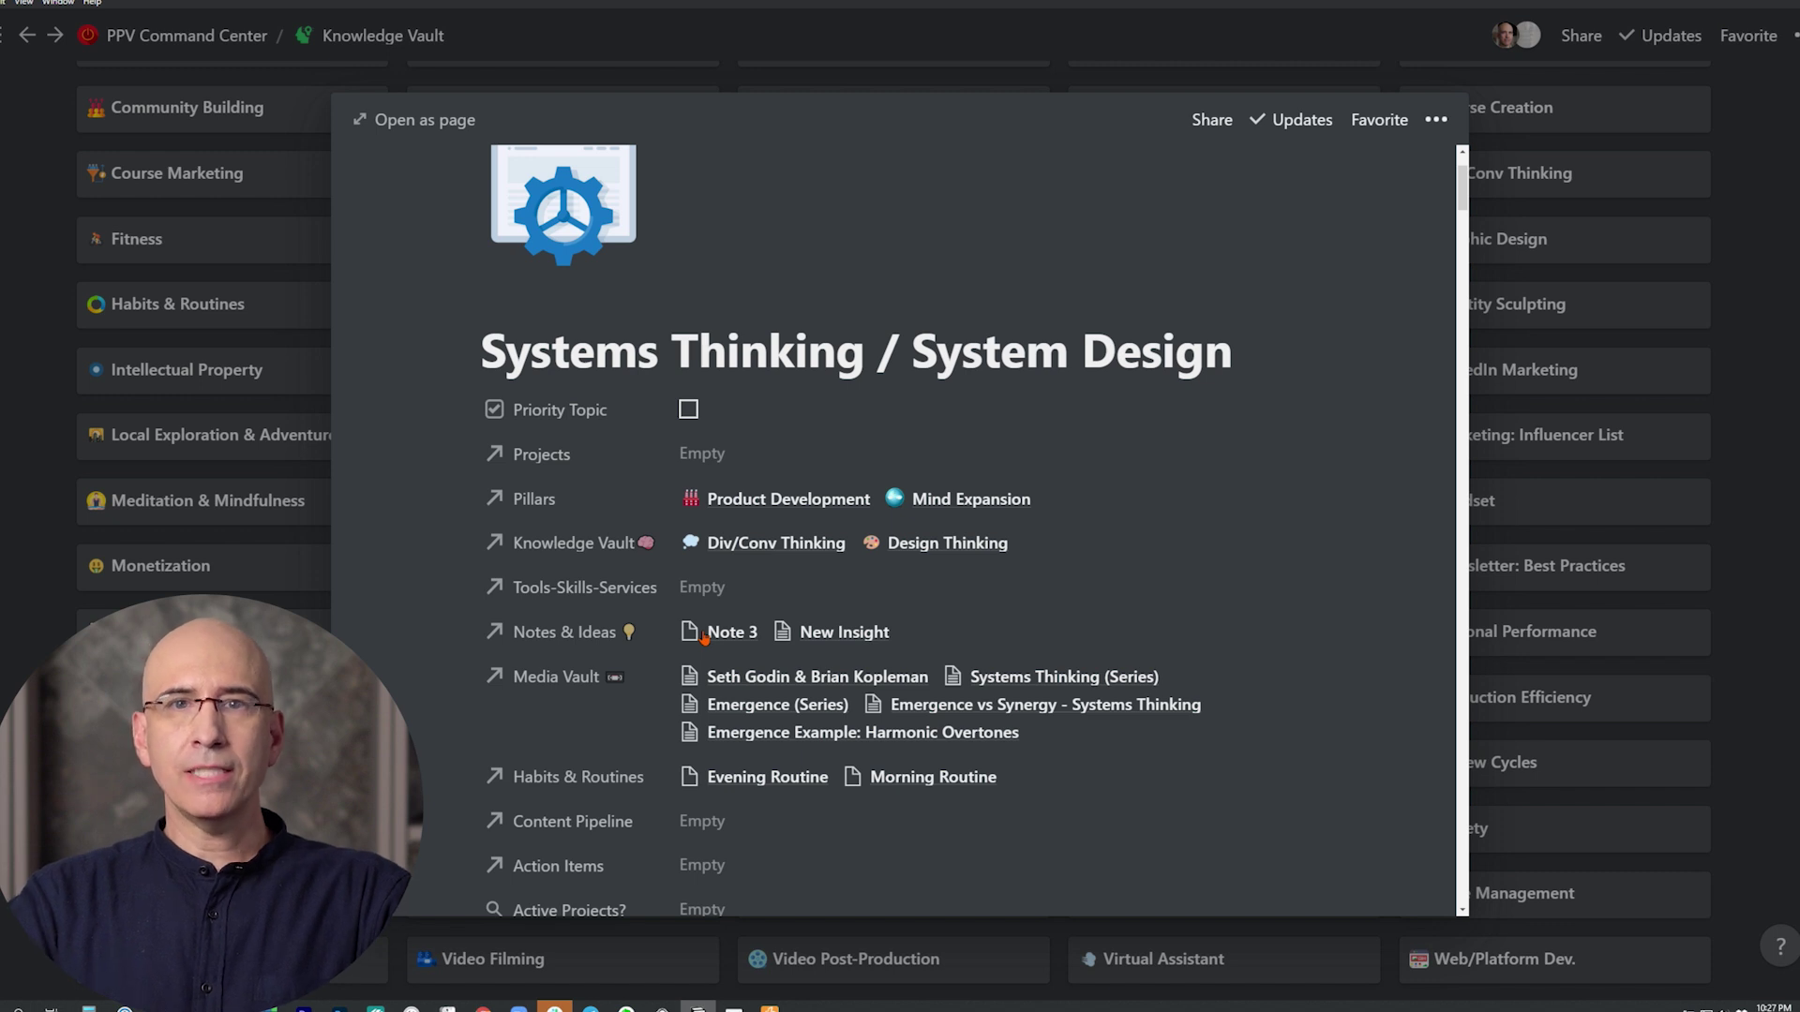
{"action": "scroll", "coordinate": [704, 639], "scroll_direction": "down", "scroll_amount": 3}
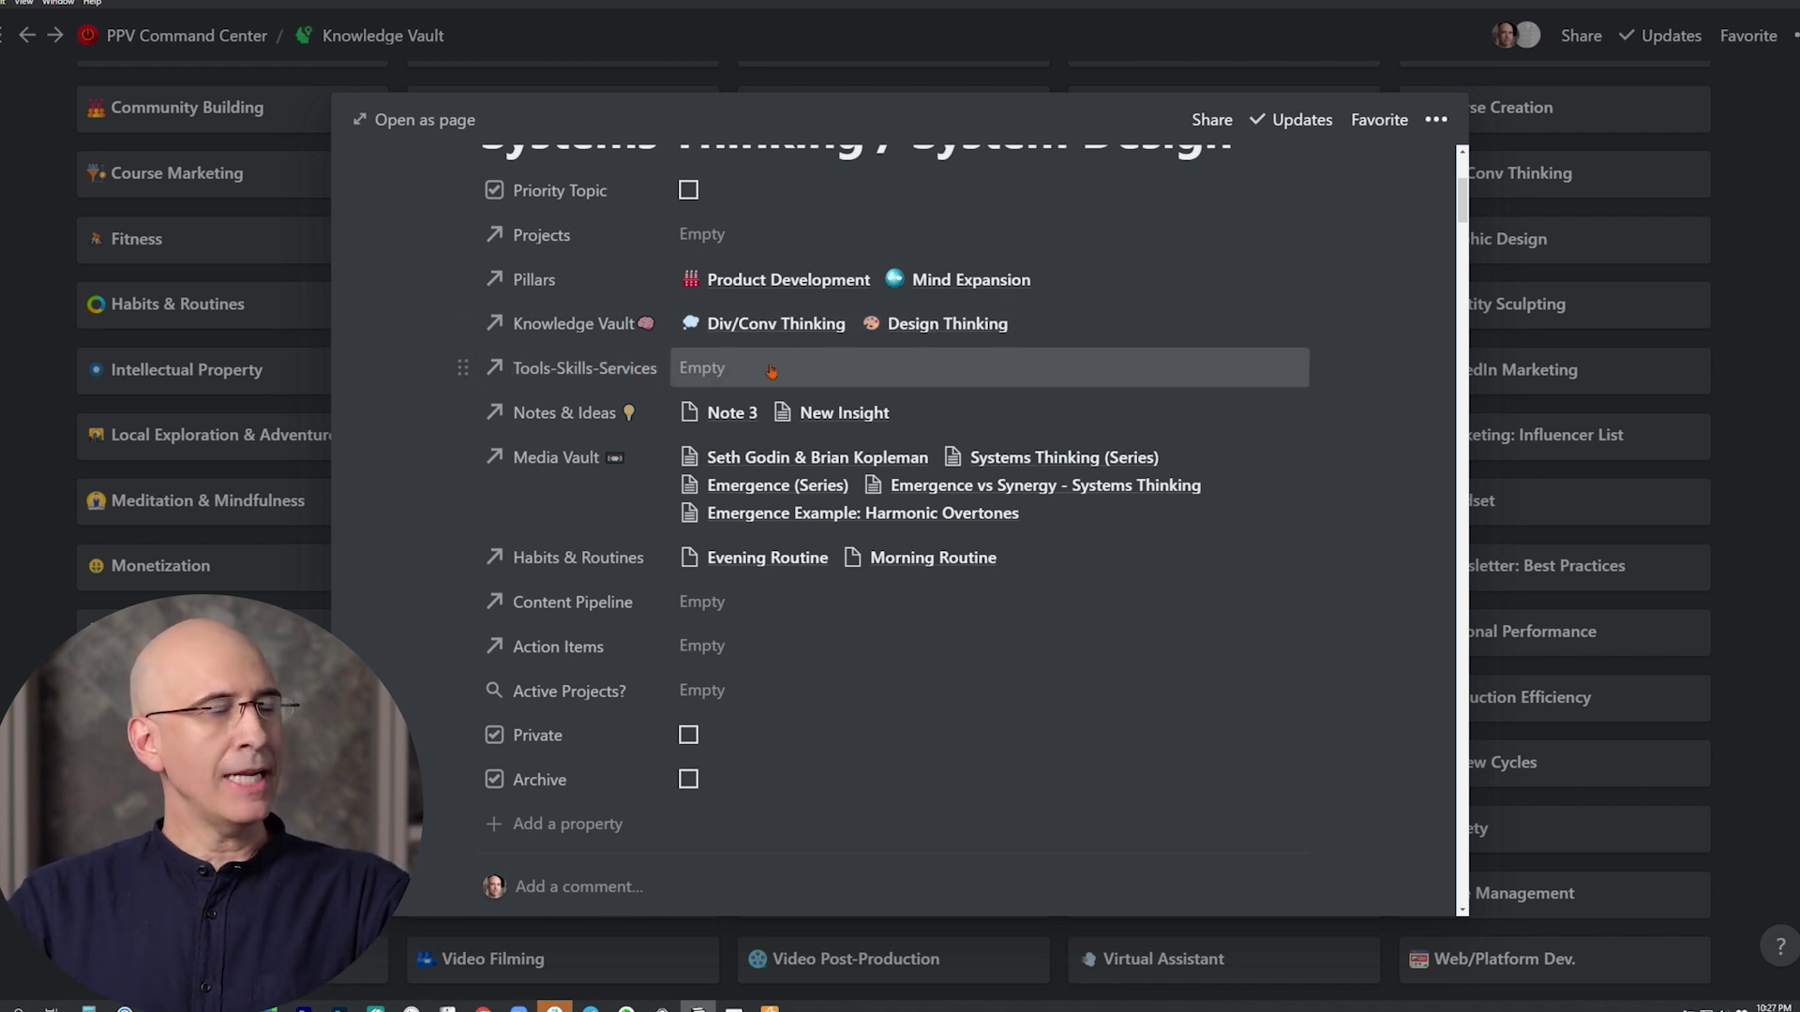
{"action": "scroll", "coordinate": [798, 369], "scroll_direction": "up", "scroll_amount": 2}
{"action": "key", "text": "Escape"}
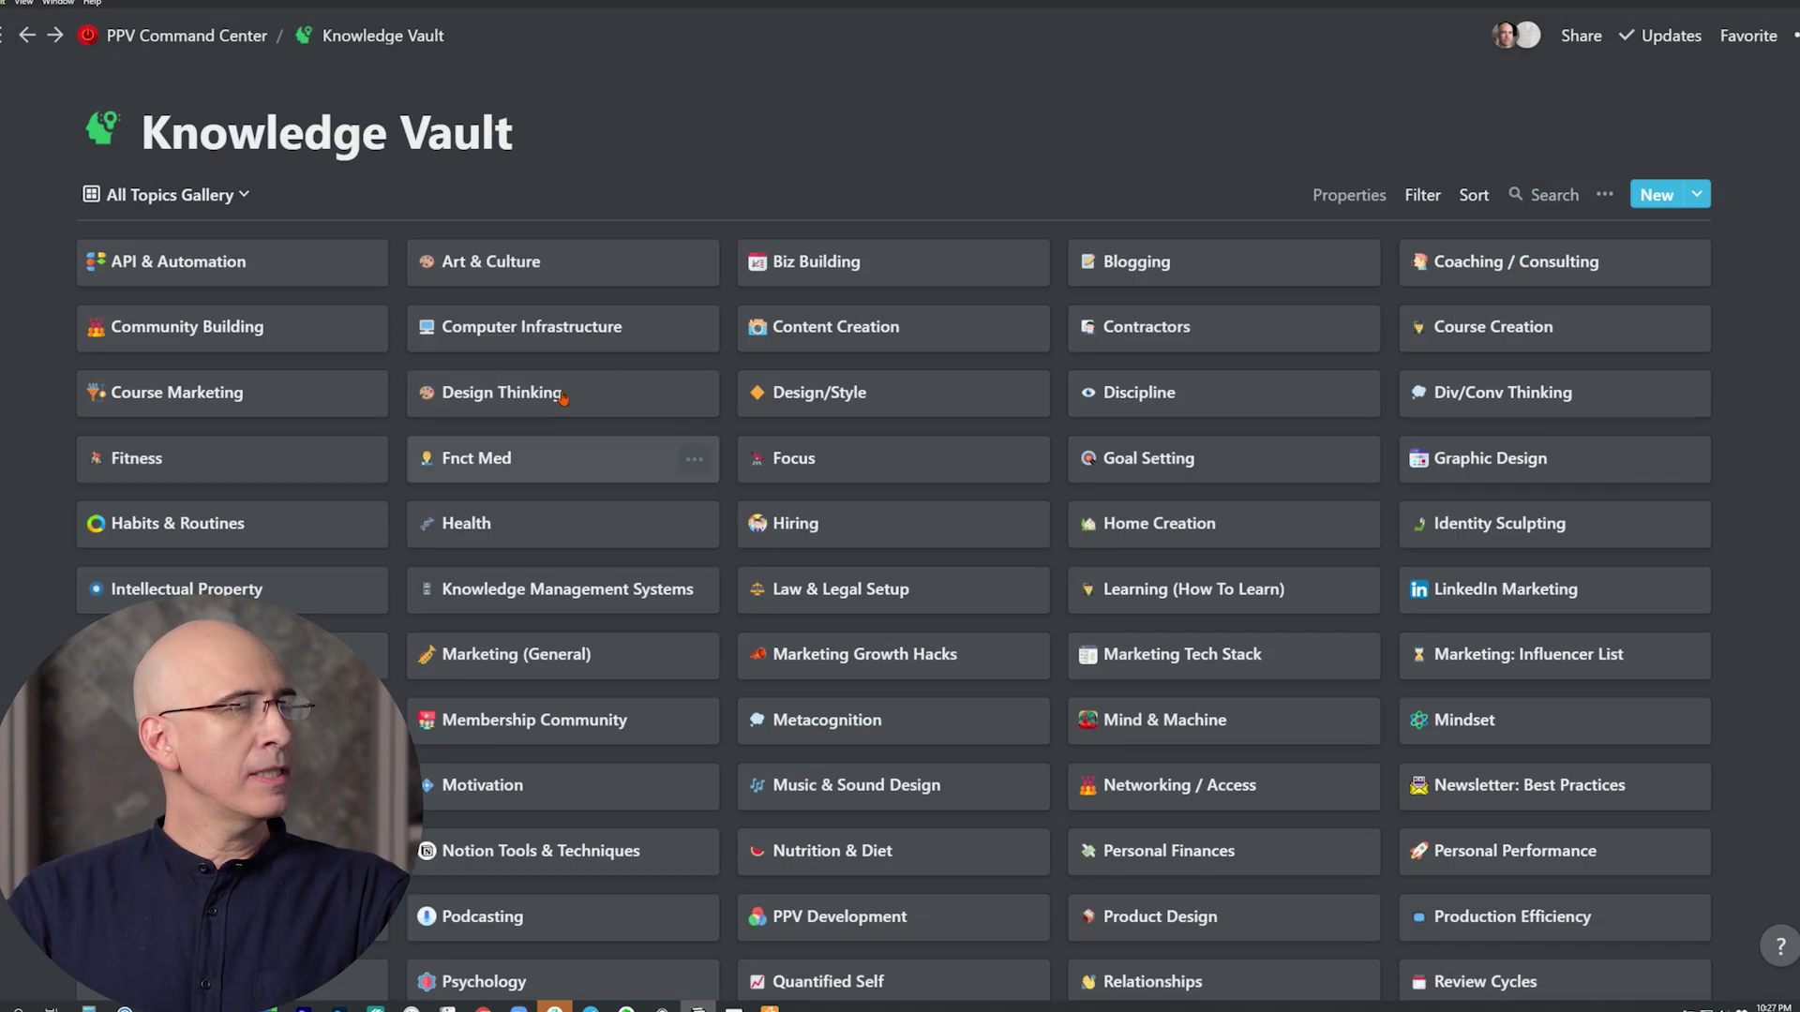
{"action": "left_click", "coordinate": [261, 280]}
{"action": "scroll", "coordinate": [953, 595], "scroll_direction": "down", "scroll_amount": 2}
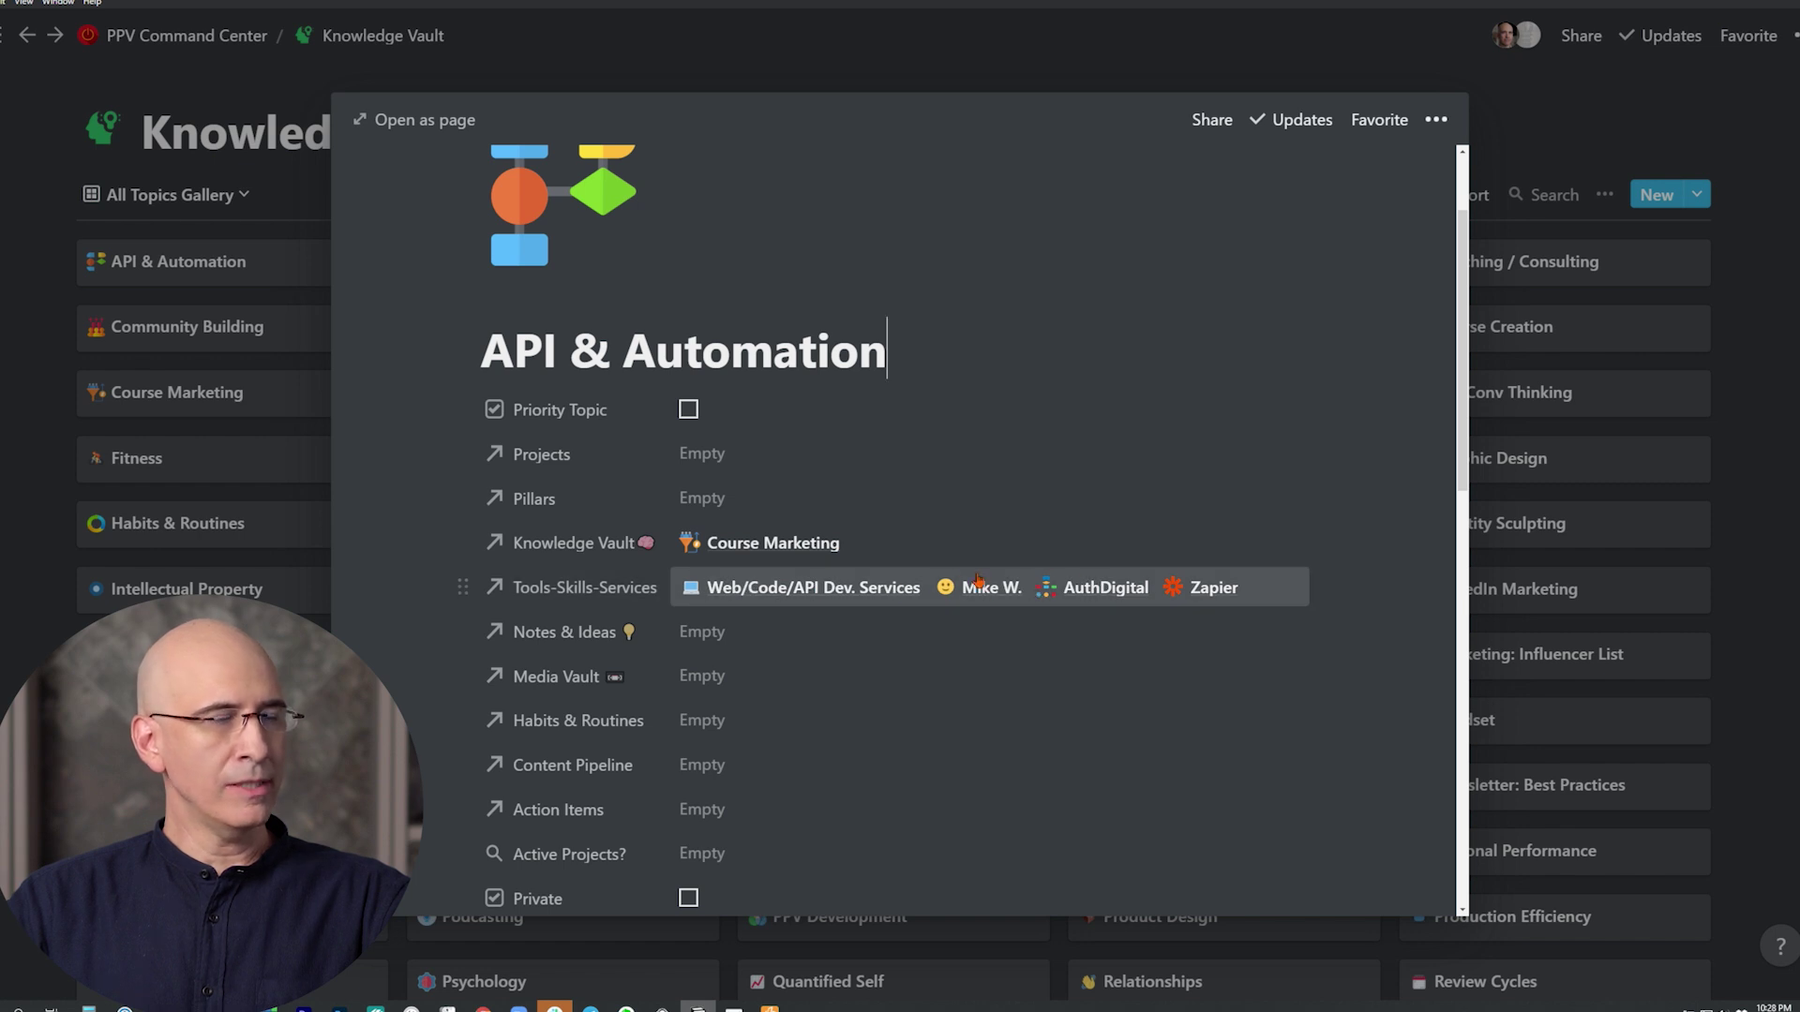
{"action": "scroll", "coordinate": [978, 580], "scroll_direction": "down", "scroll_amount": 6}
{"action": "scroll", "coordinate": [752, 568], "scroll_direction": "up", "scroll_amount": 4}
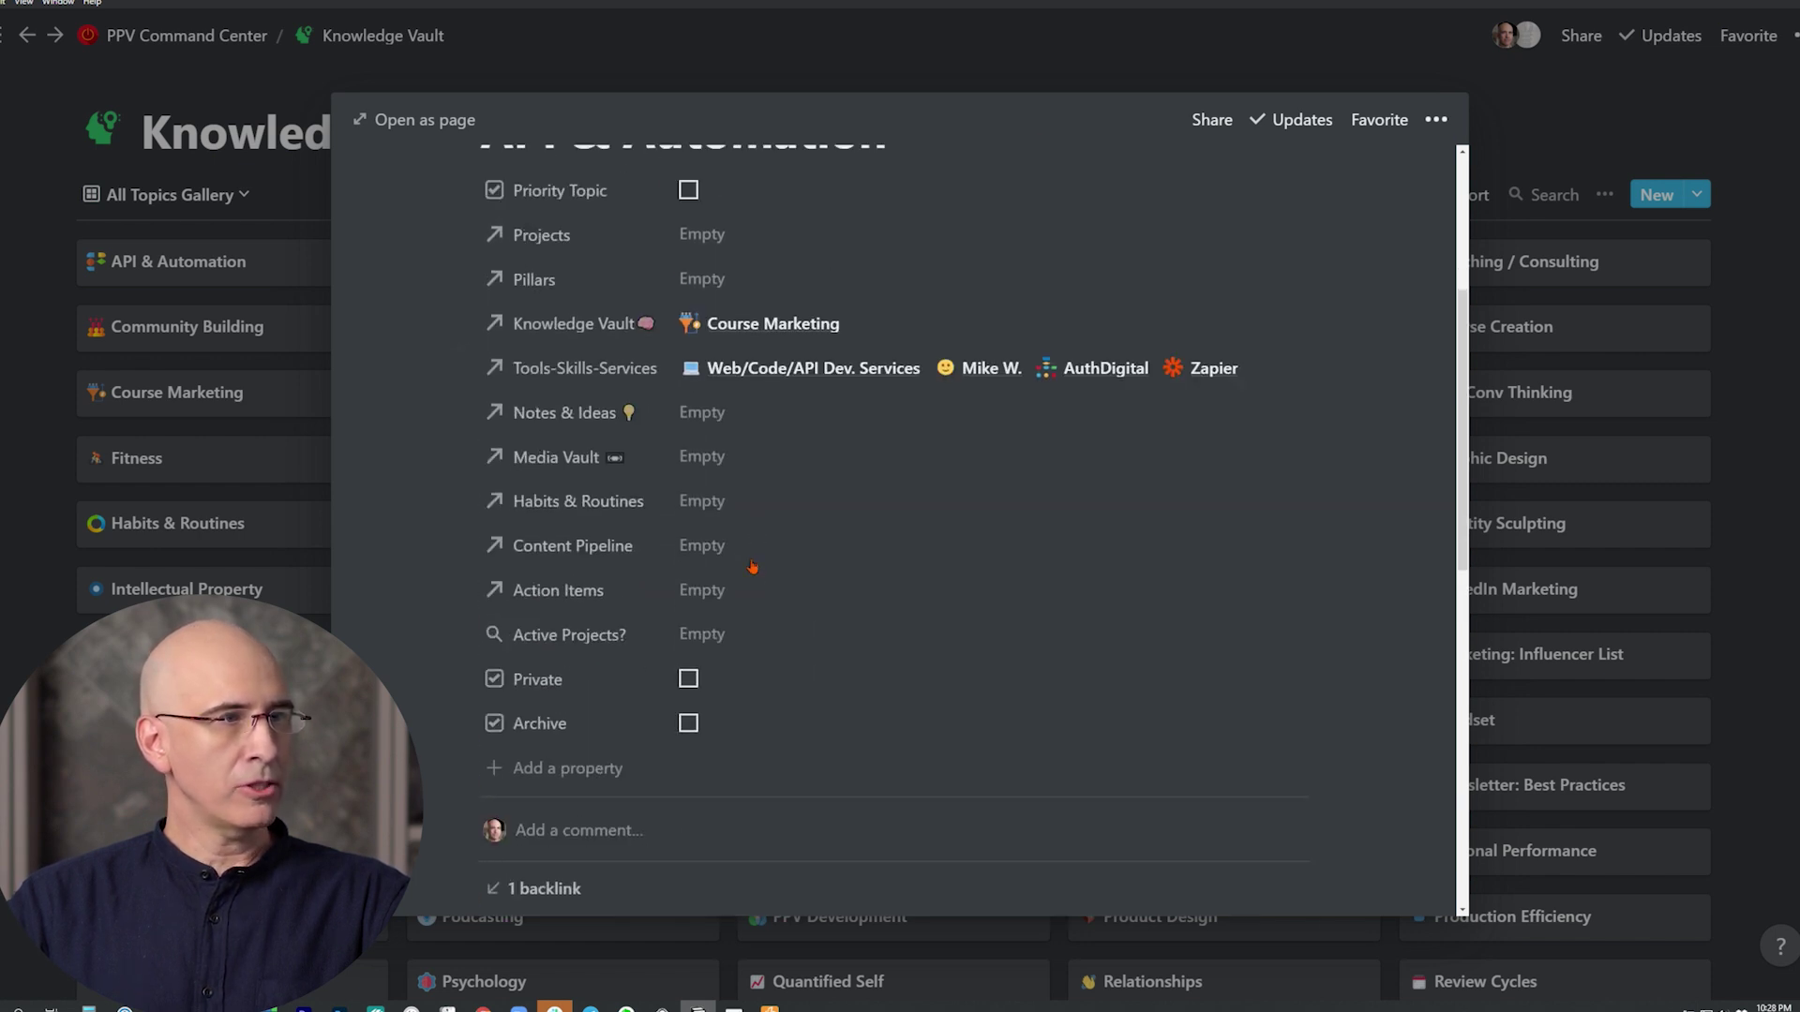
{"action": "scroll", "coordinate": [752, 567], "scroll_direction": "up", "scroll_amount": 3}
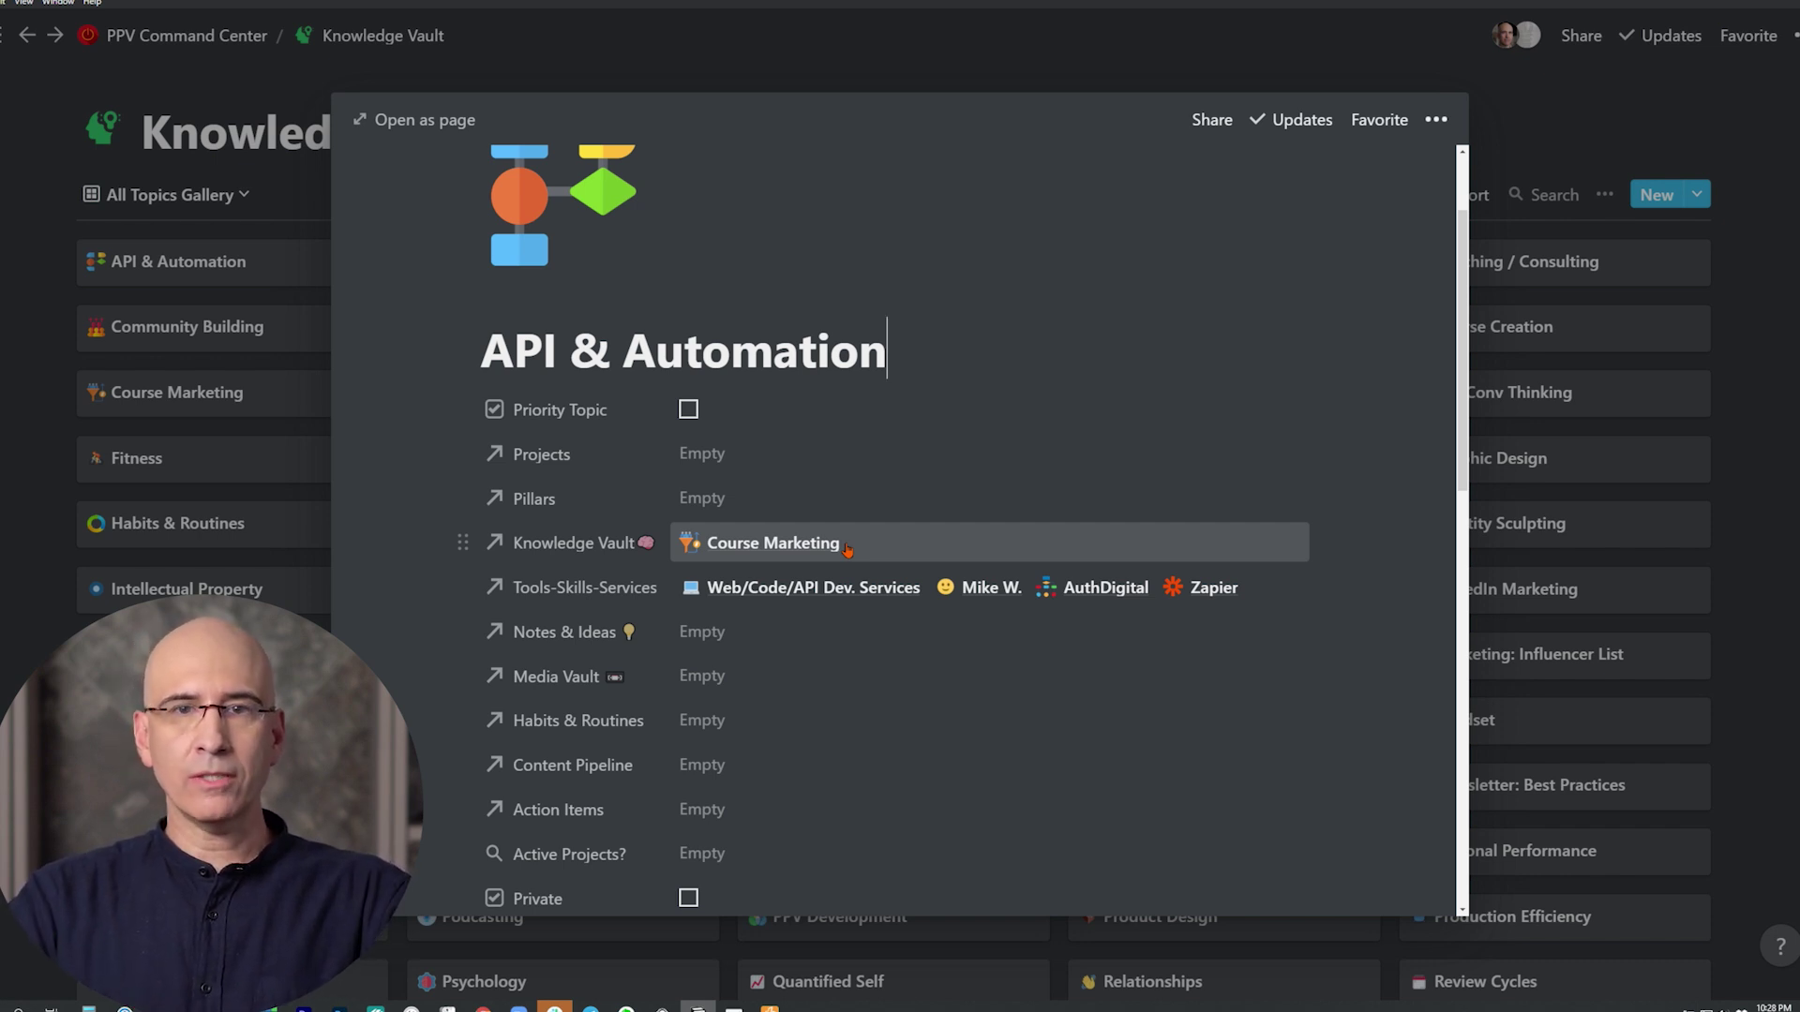
{"action": "left_click", "coordinate": [35, 303]}
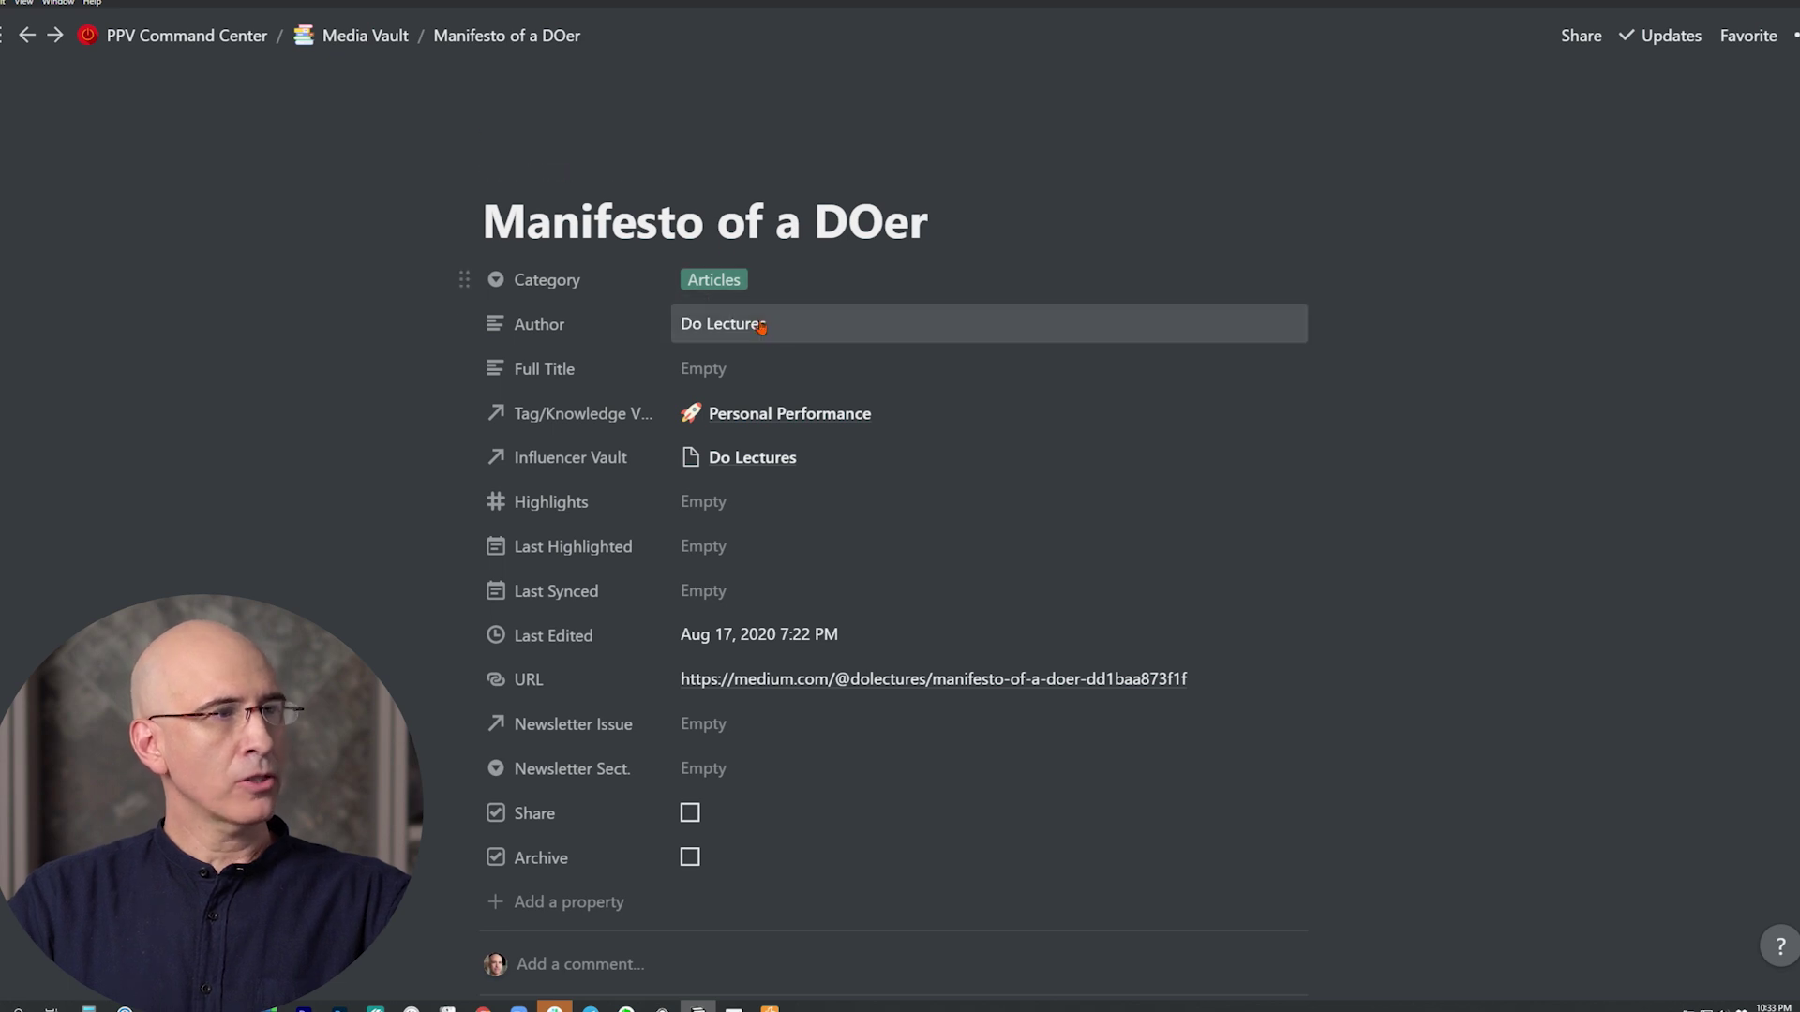
Scroll down the Manifesto of a DOer page to its body text
{"action": "scroll", "coordinate": [713, 319], "scroll_direction": "down", "scroll_amount": 2}
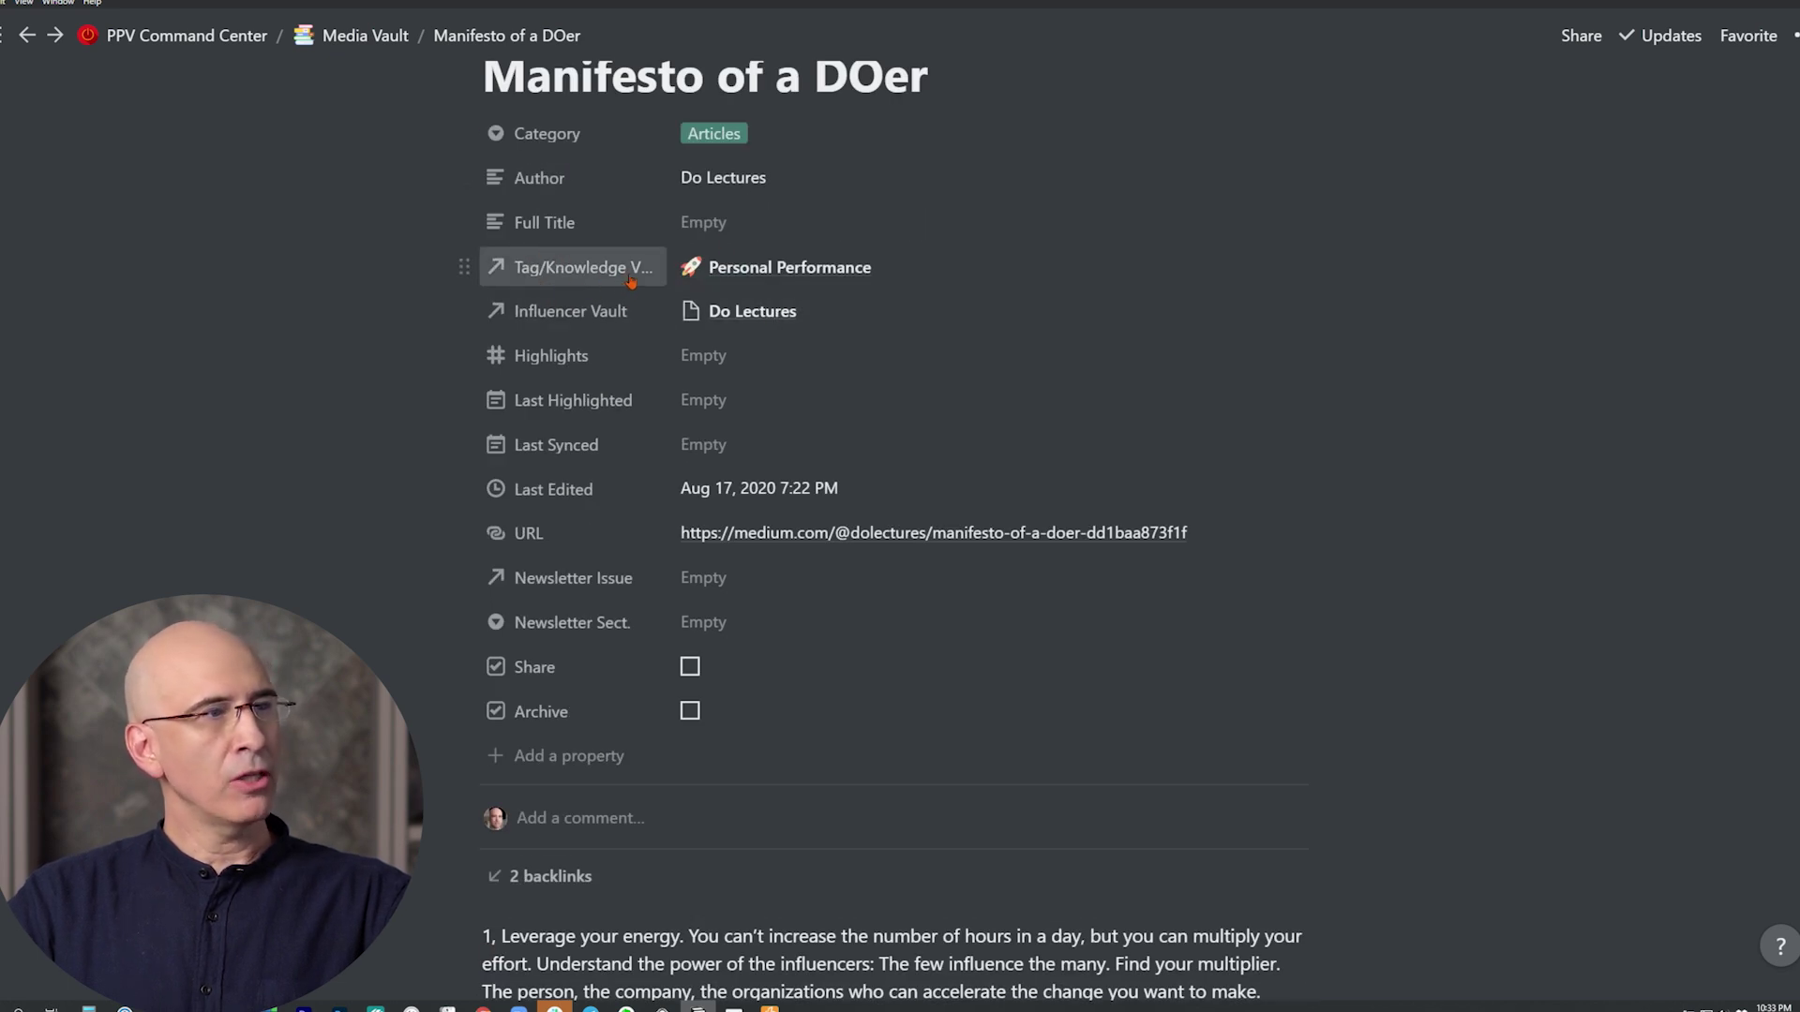